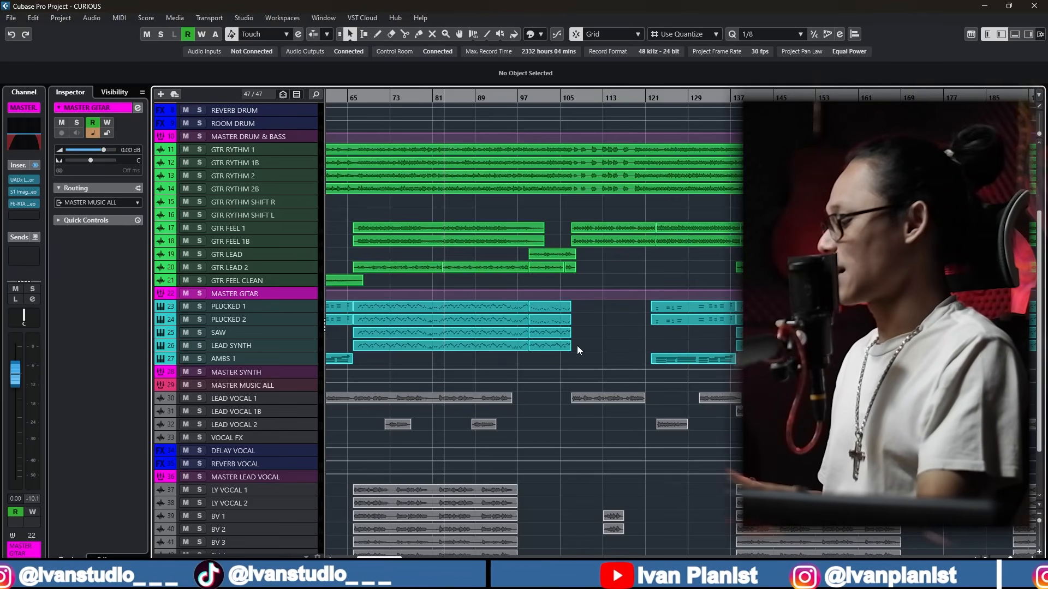
Solo the MASTER GITAR group, enlarge the track rows, and audition the guitars from the current cursor position.
{"action": "key", "text": "s"}
{"action": "key", "text": "shift+h"}
{"action": "key", "text": "shift+h"}
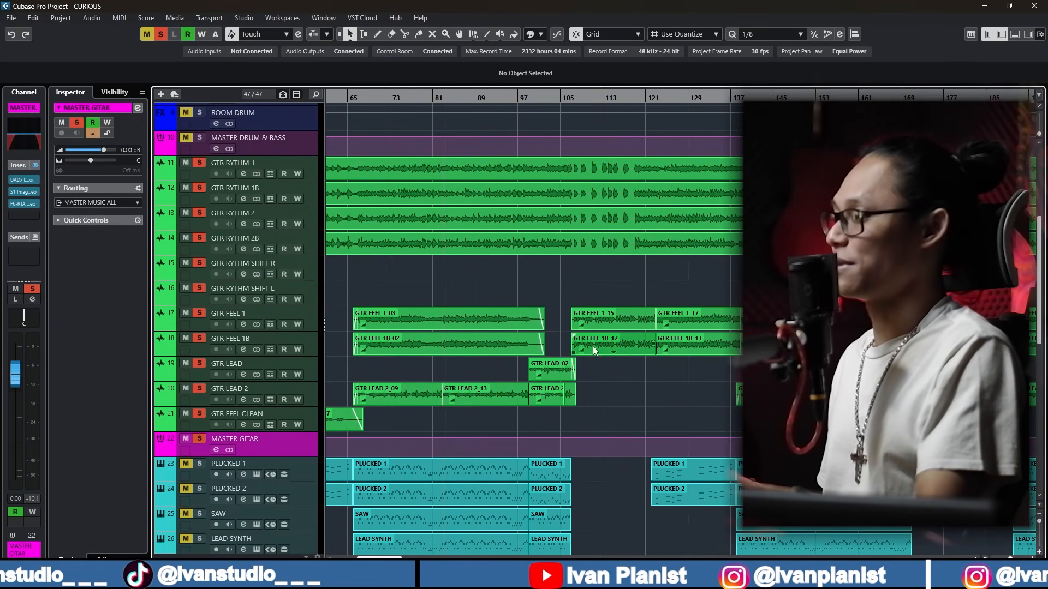
{"action": "key", "text": "space"}
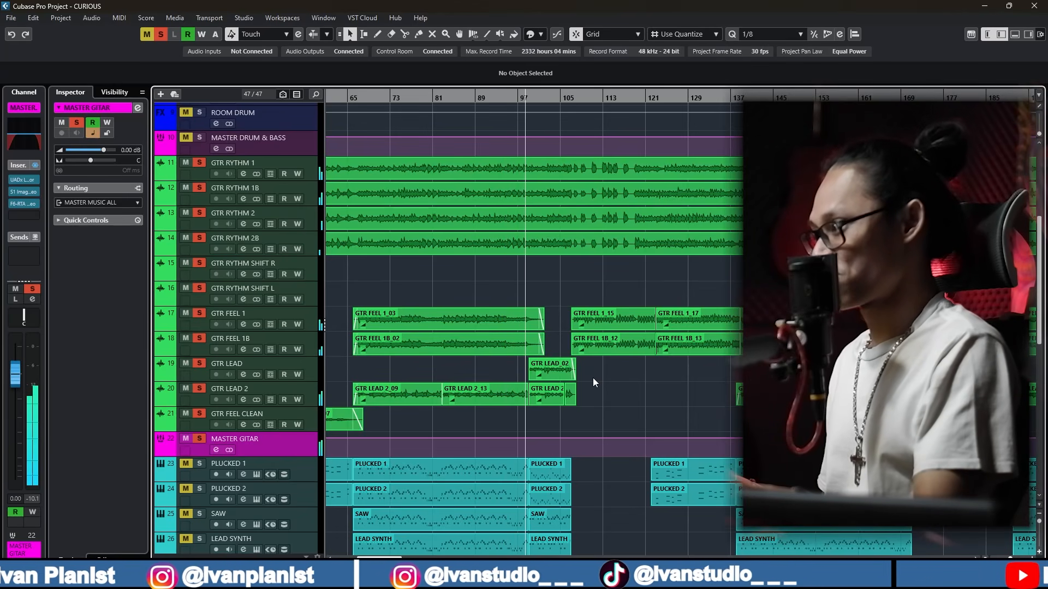
{"action": "key", "text": "space"}
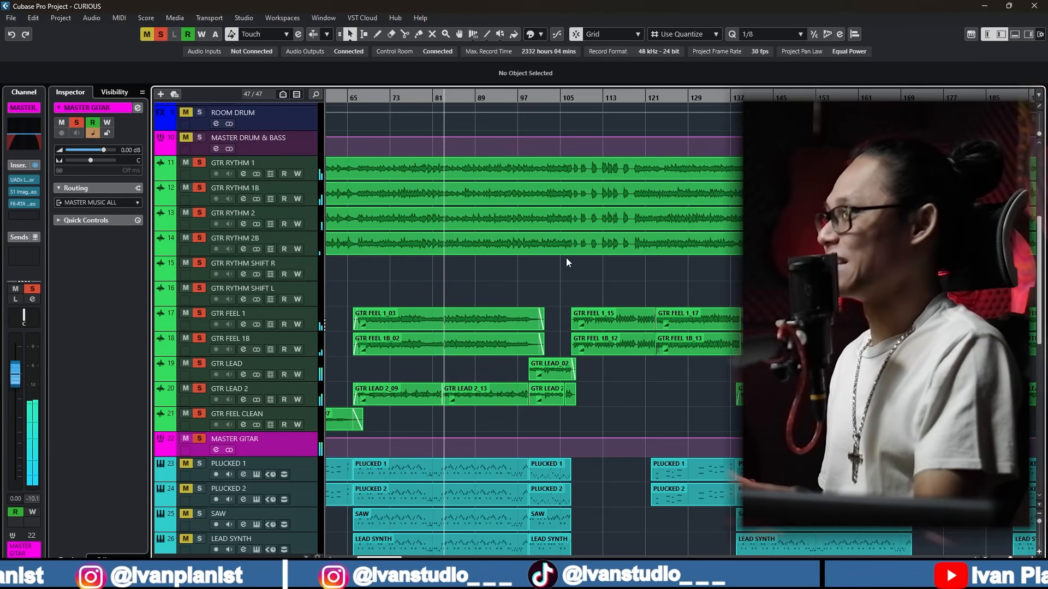
Audition the soloed guitars from about bar 106, just before the second GTR FEEL 1 section.
{"action": "left_click", "coordinate": [567, 96]}
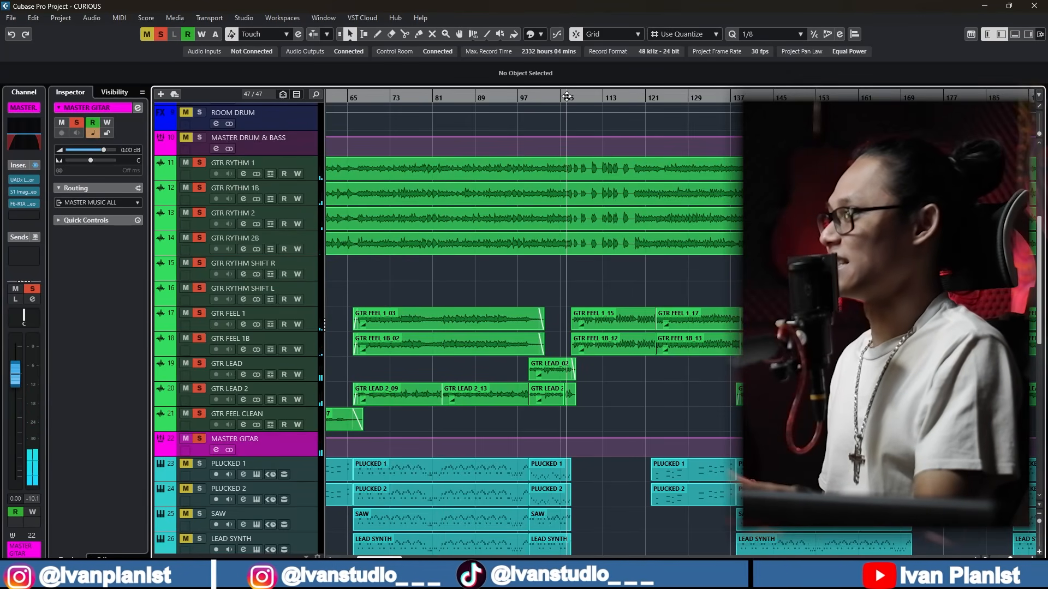
{"action": "key", "text": "space"}
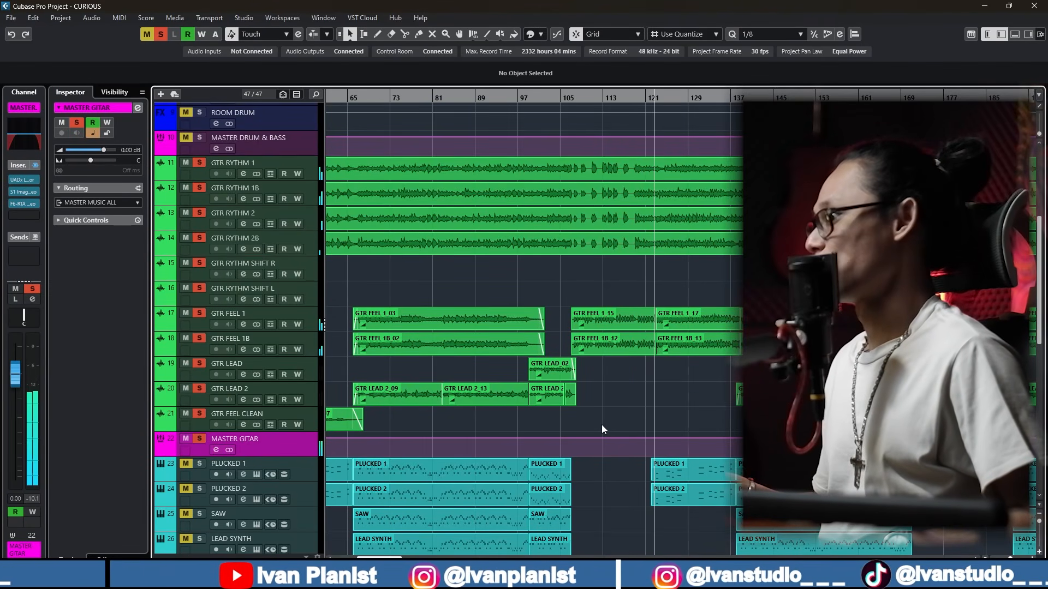
{"action": "key", "text": "space"}
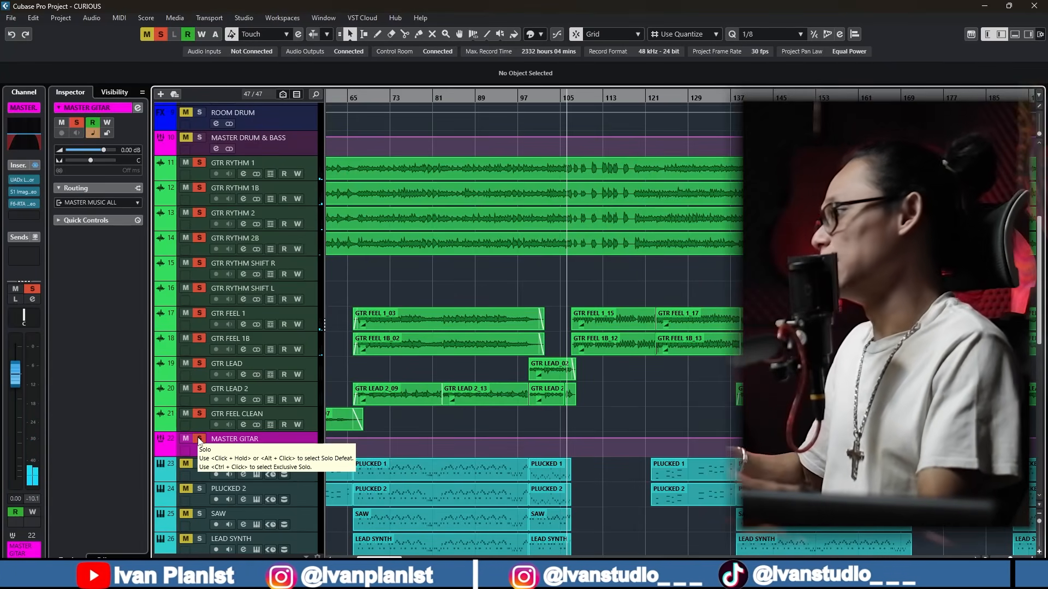
Select GTR RYTHM 1 through MASTER GITAR, bypass all inserts in the MixConsole, and audition the guitars unprocessed.
{"action": "left_click", "coordinate": [307, 164]}
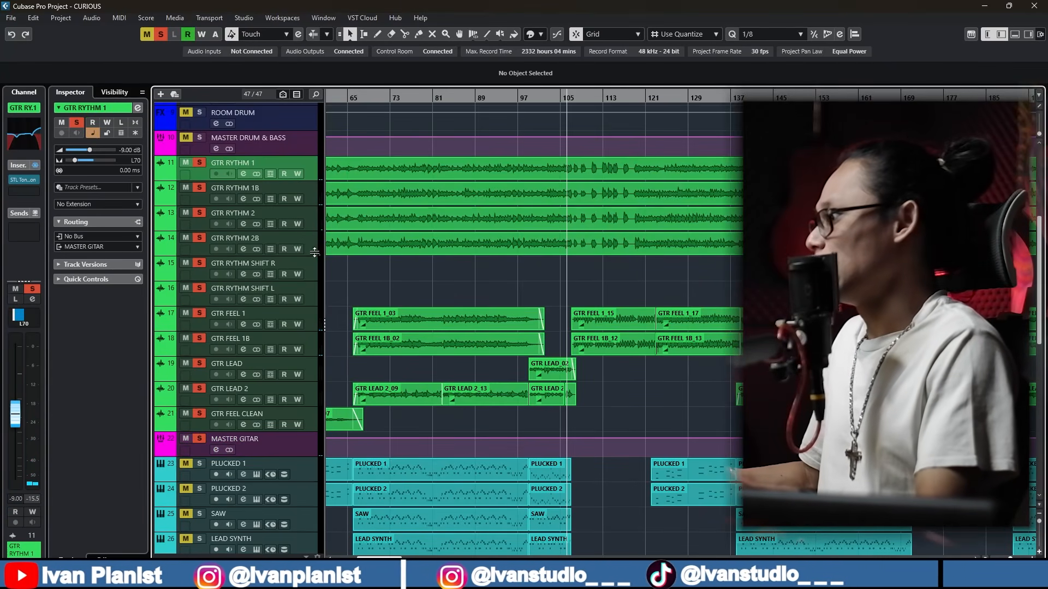
{"action": "left_click", "coordinate": [306, 441], "text": "shift"}
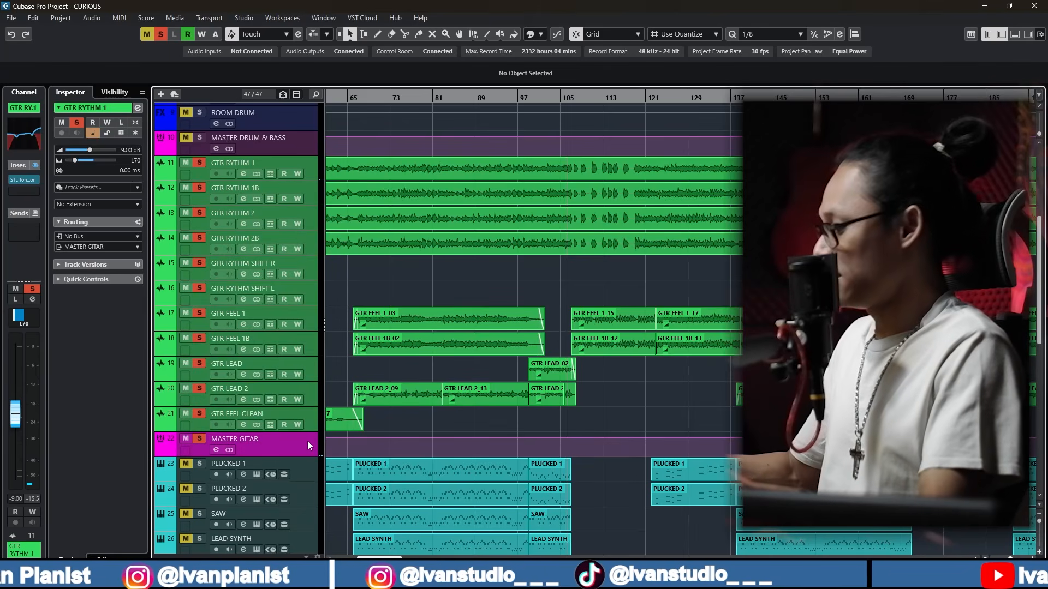
{"action": "key", "text": "F3"}
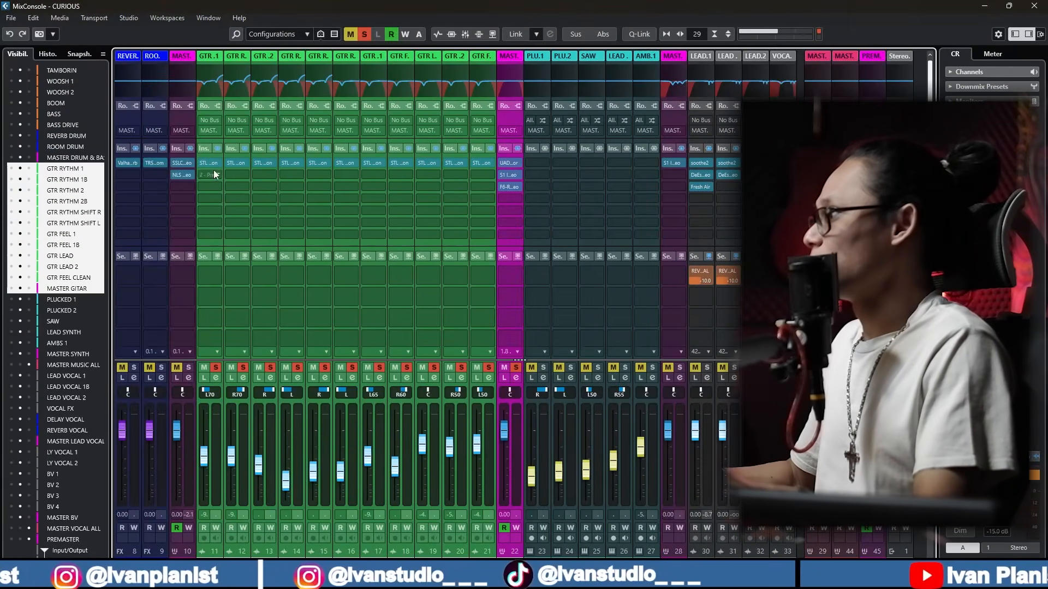
{"action": "left_click", "coordinate": [217, 148]}
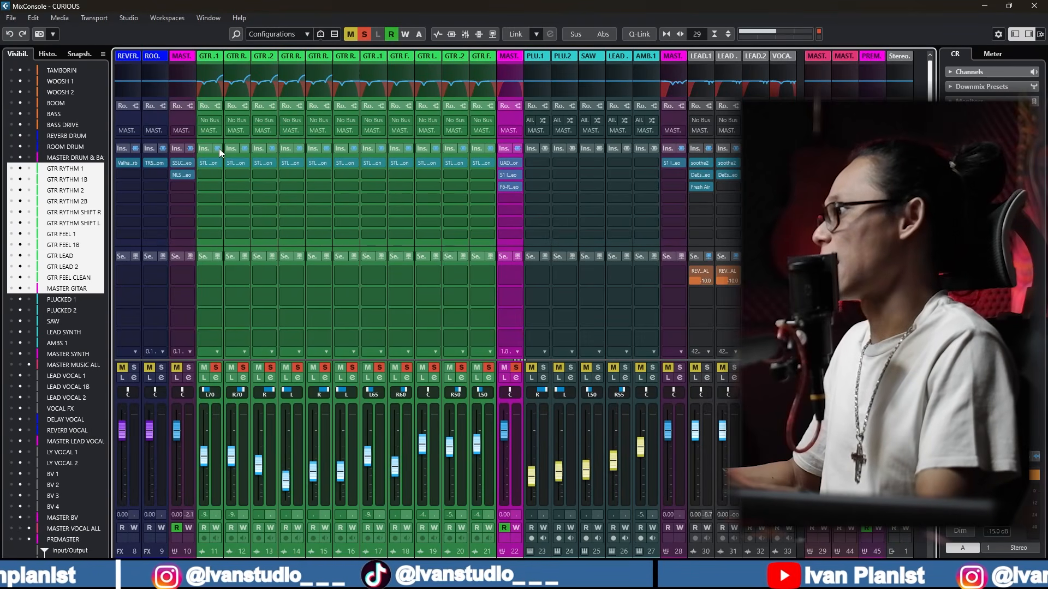
{"action": "left_click", "coordinate": [454, 32]}
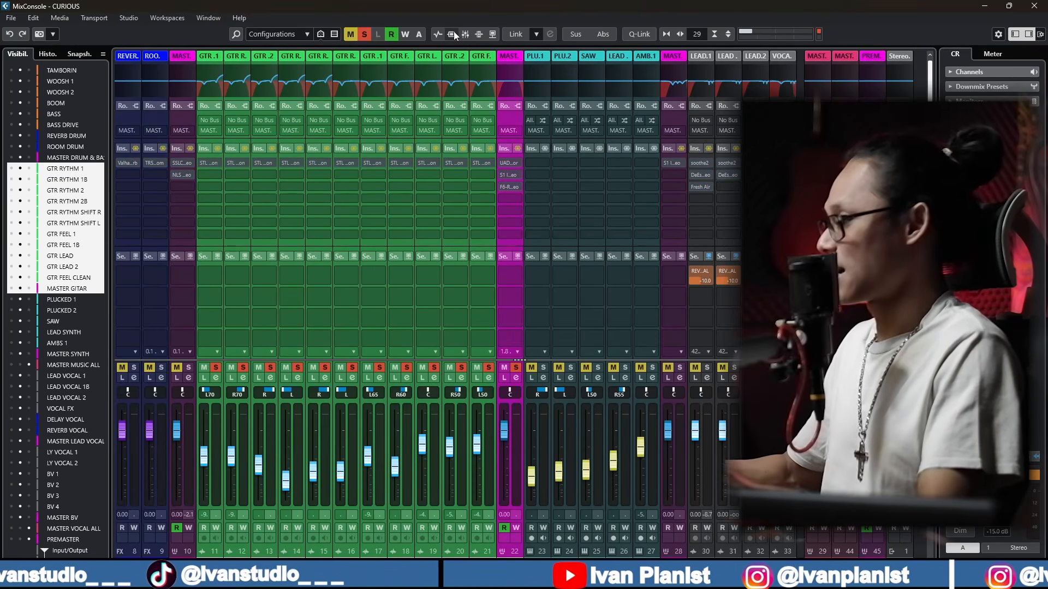
{"action": "key", "text": "F3"}
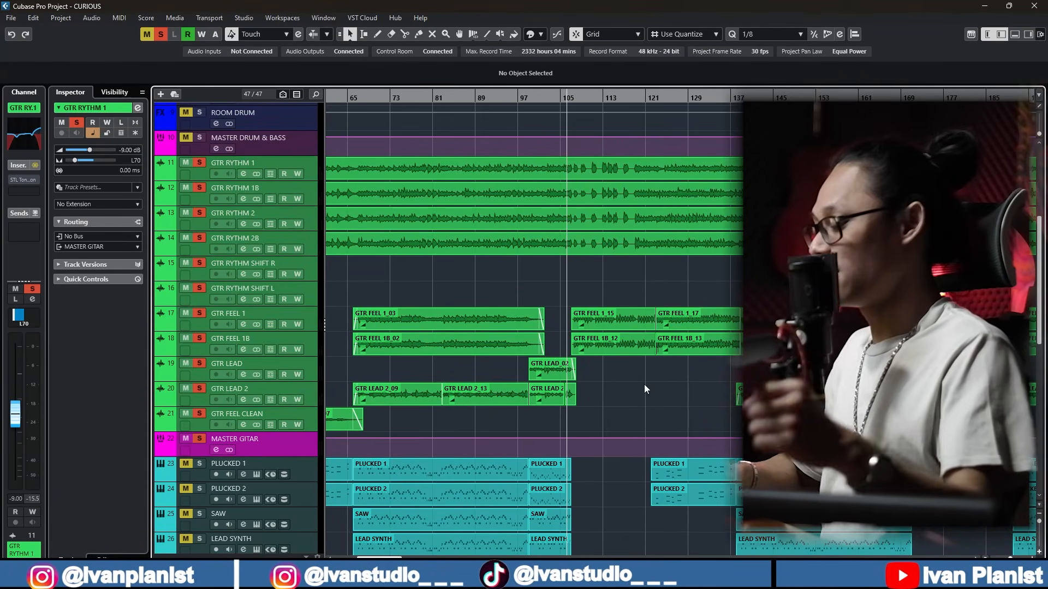
{"action": "key", "text": "space"}
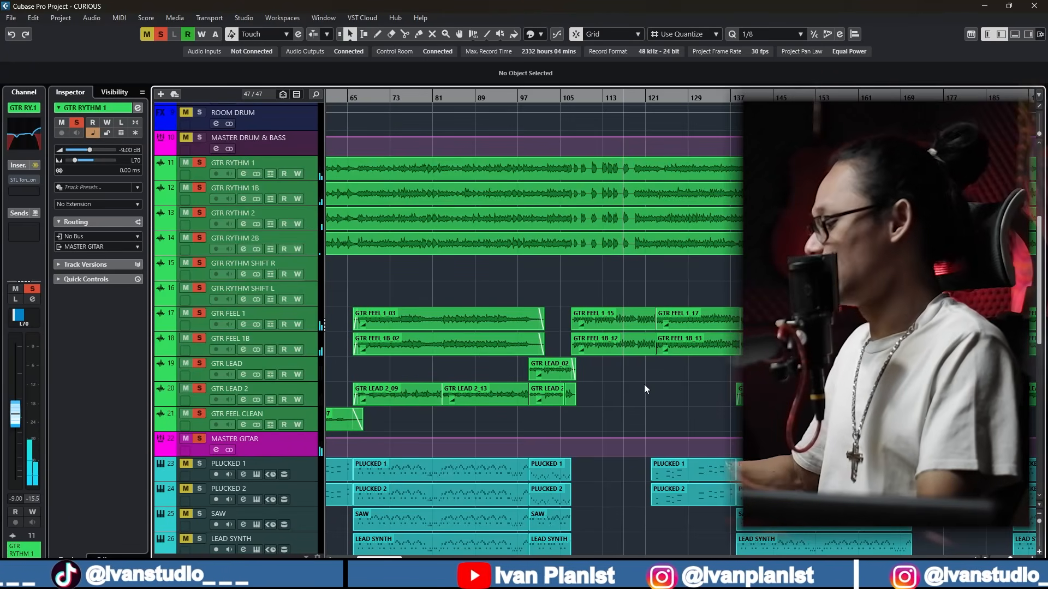
Reactivate all bypassed inserts in the MixConsole and return to the project window.
{"action": "key", "text": "F3"}
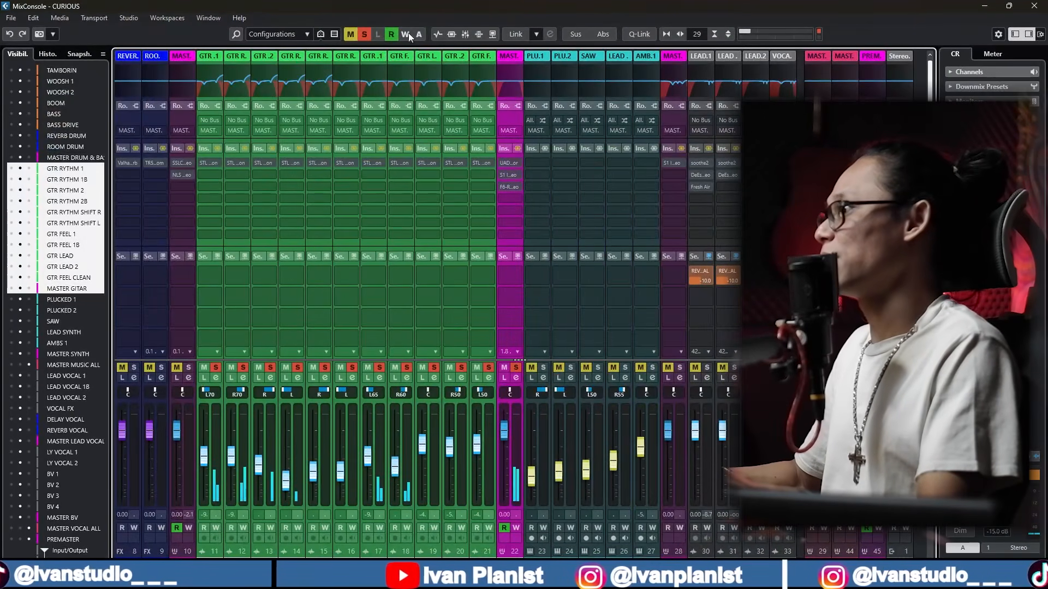
{"action": "left_click", "coordinate": [457, 32]}
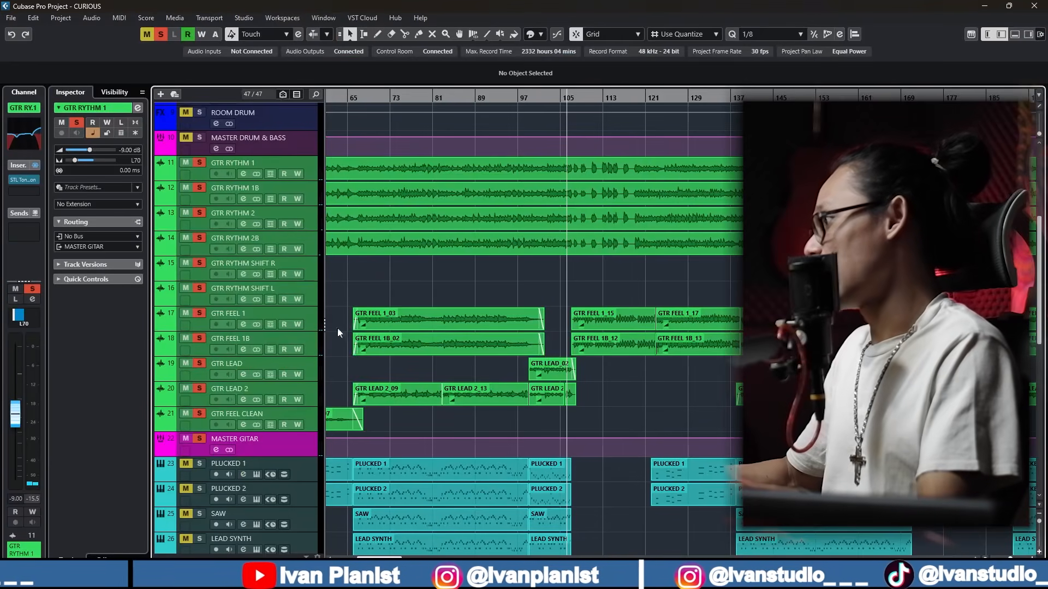
{"action": "key", "text": "F3"}
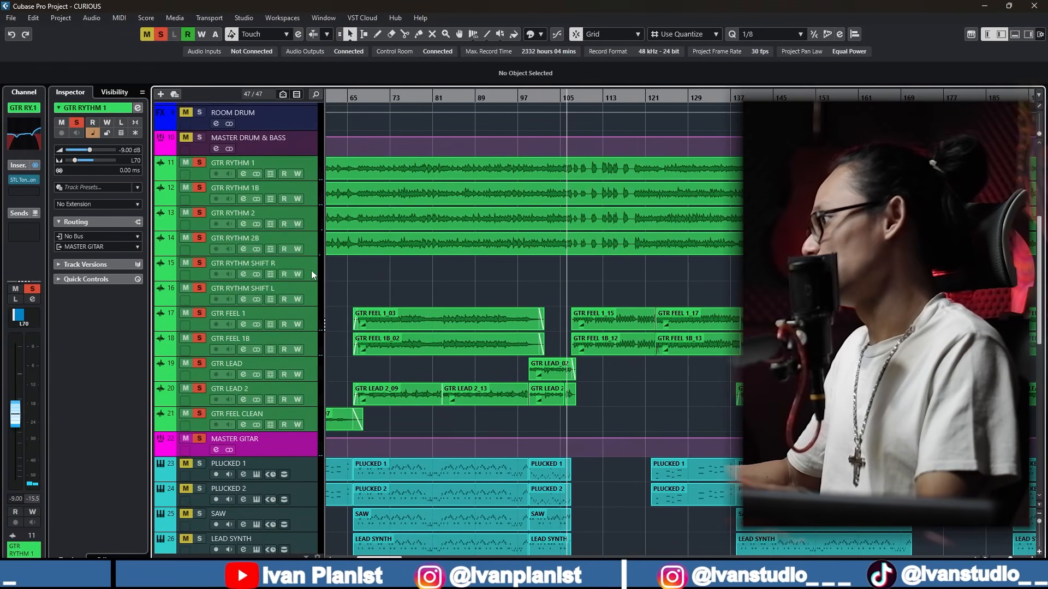
Solo only GTR RYTHM 1 in place of the guitar group, with its STL Tonality - Howard Benson insert open.
{"action": "left_click", "coordinate": [303, 446]}
{"action": "left_click", "coordinate": [300, 167]}
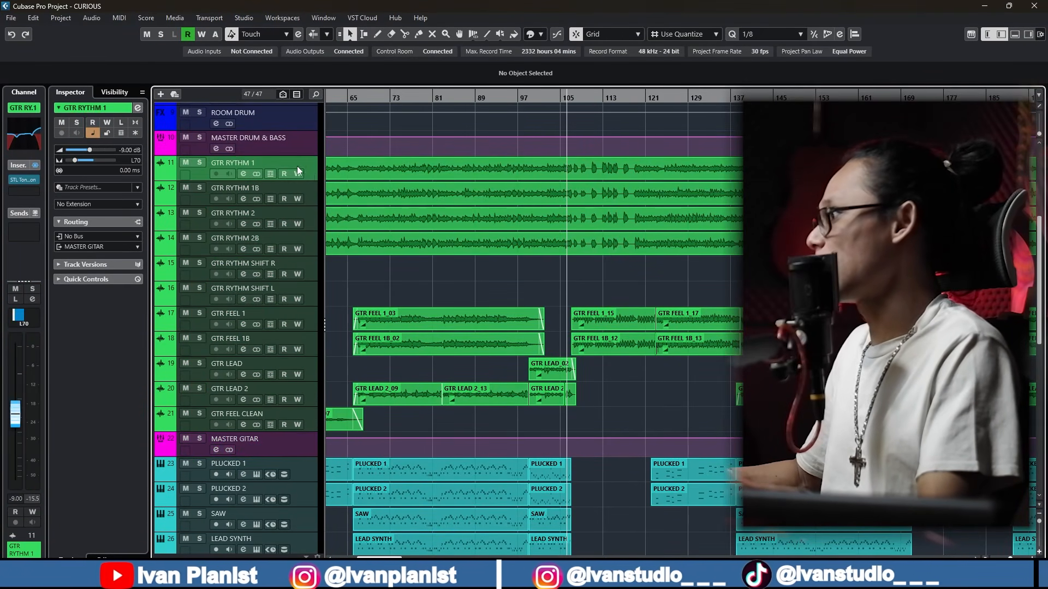
{"action": "left_click", "coordinate": [22, 179]}
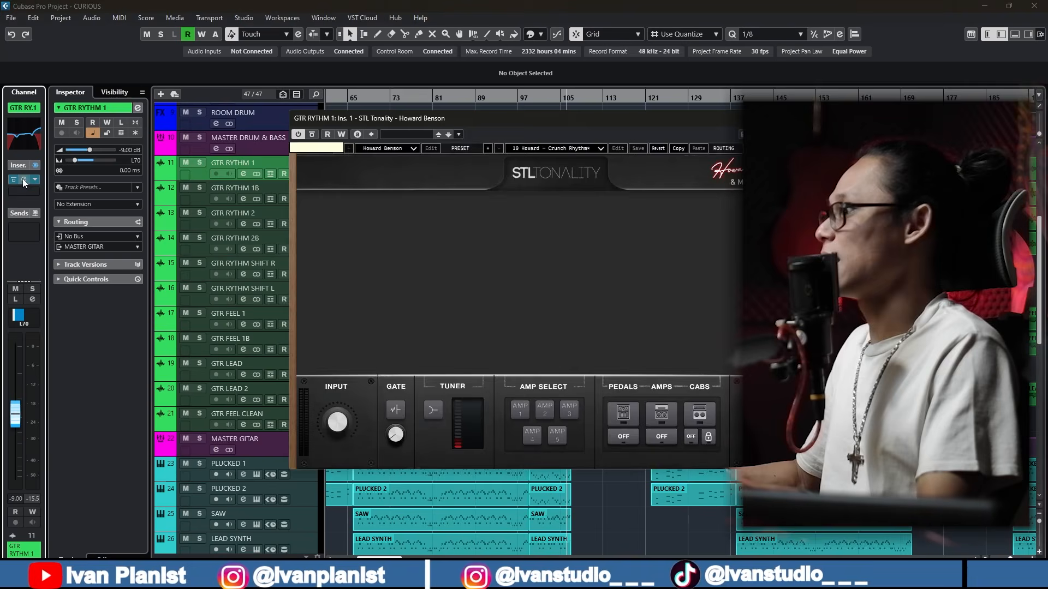
{"action": "left_click_drag", "start_coordinate": [569, 118], "coordinate": [384, 116]}
{"action": "key", "text": "s"}
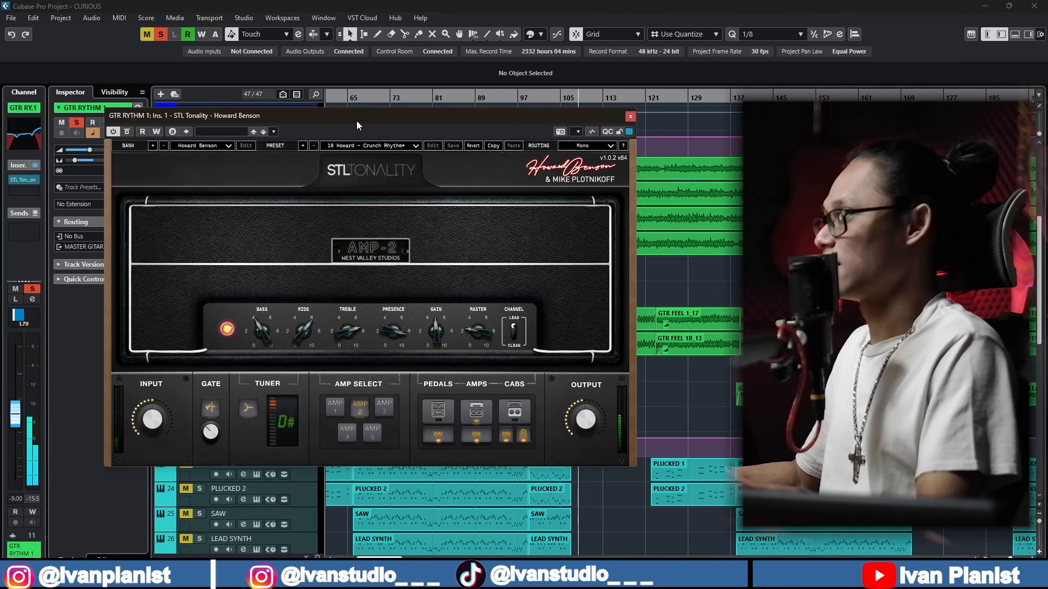
Compare GTR RYTHM 1 with STL Tonality bypassed and active during playback, and close the plug-in window.
{"action": "left_click", "coordinate": [130, 135]}
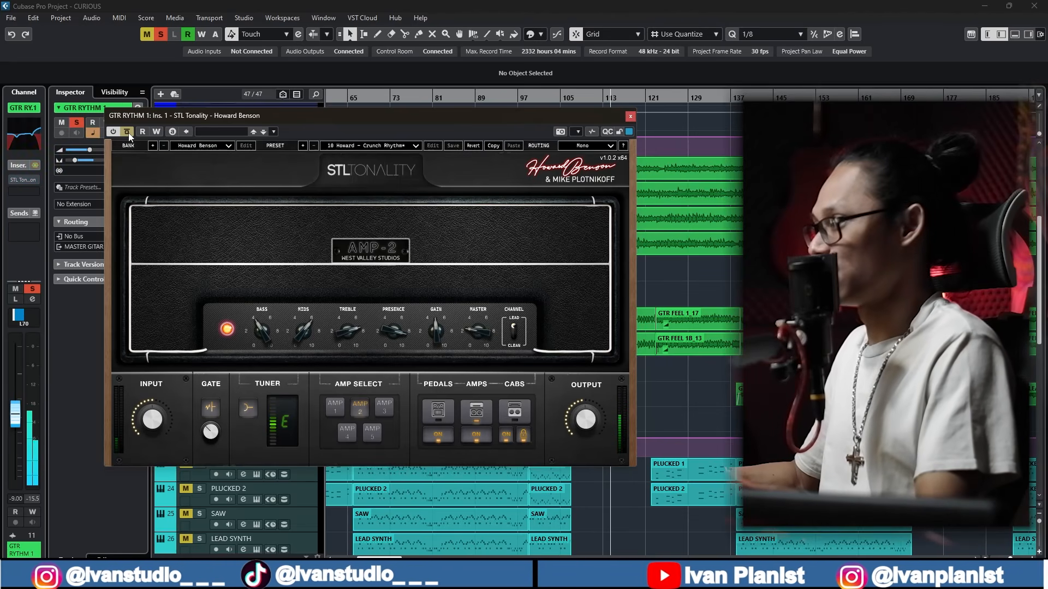
{"action": "left_click", "coordinate": [129, 136]}
{"action": "left_click", "coordinate": [631, 116]}
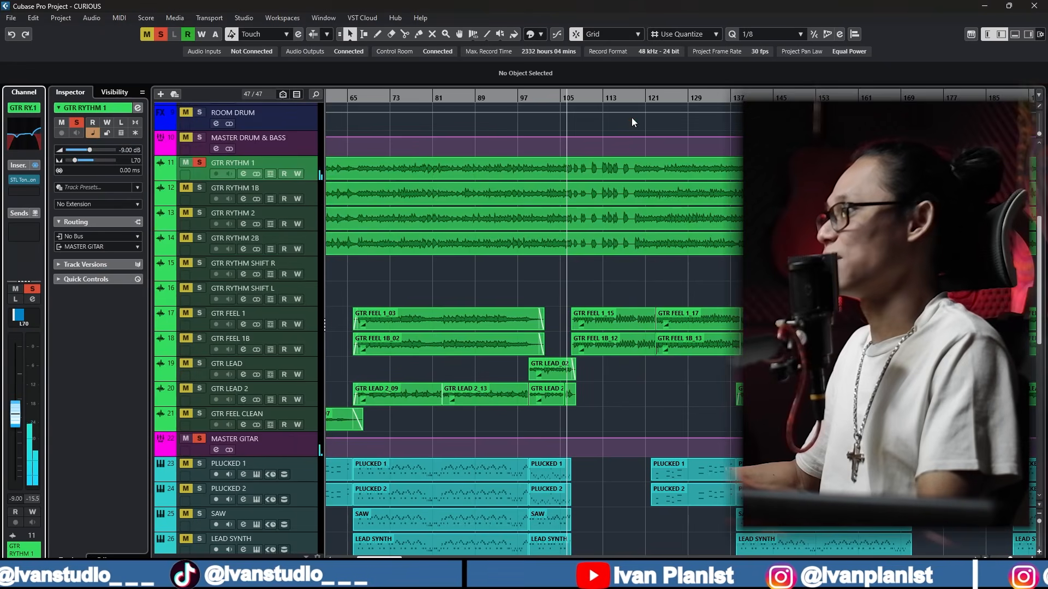
Check the STL Tonality preset of GTR RYTHM 1 while playing from about bar 84.
{"action": "left_click", "coordinate": [452, 96]}
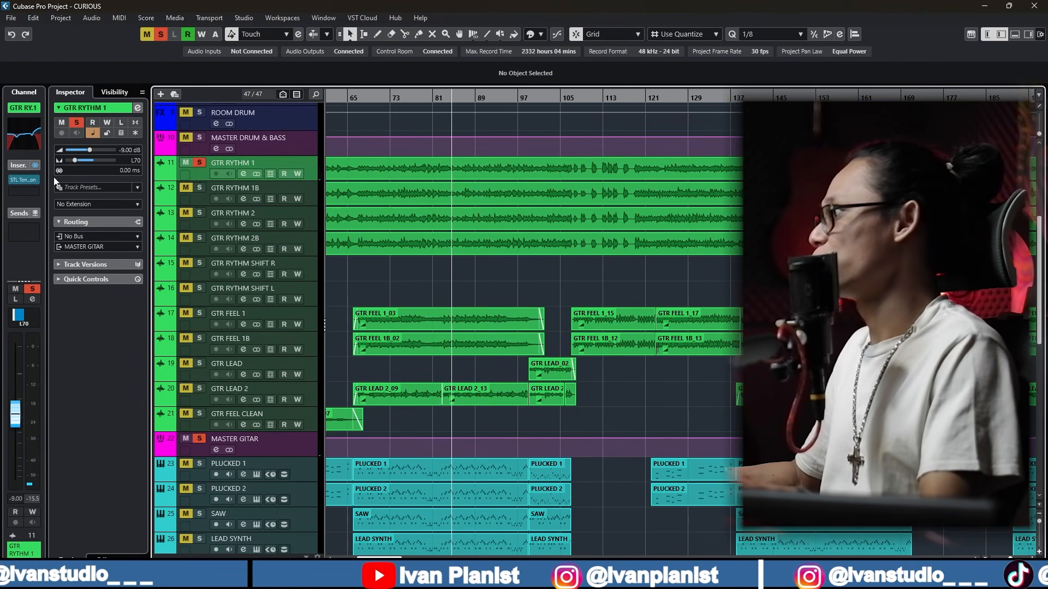
{"action": "left_click", "coordinate": [24, 180]}
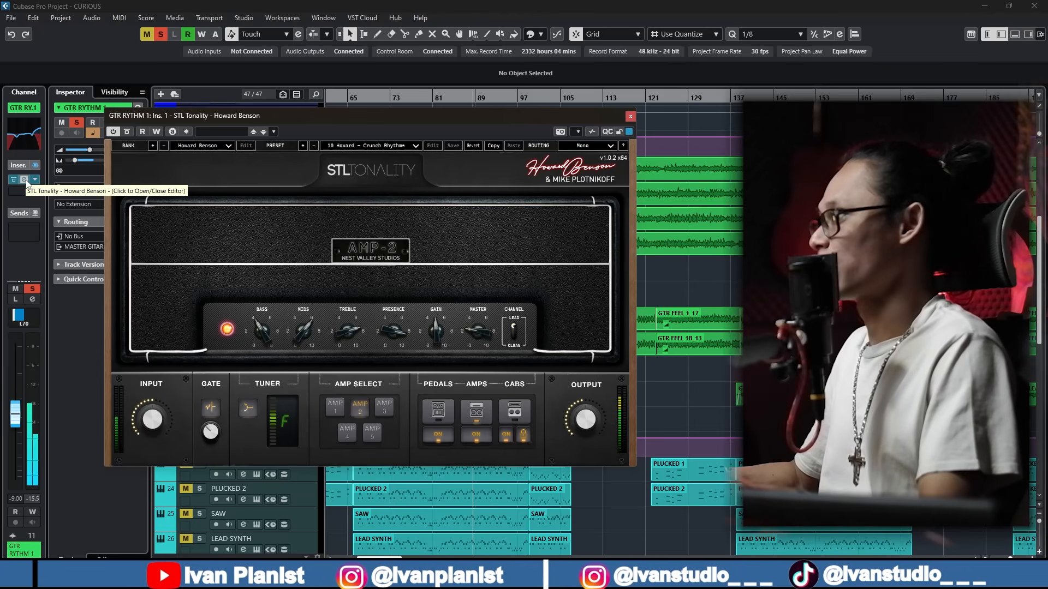
{"action": "left_click", "coordinate": [382, 146]}
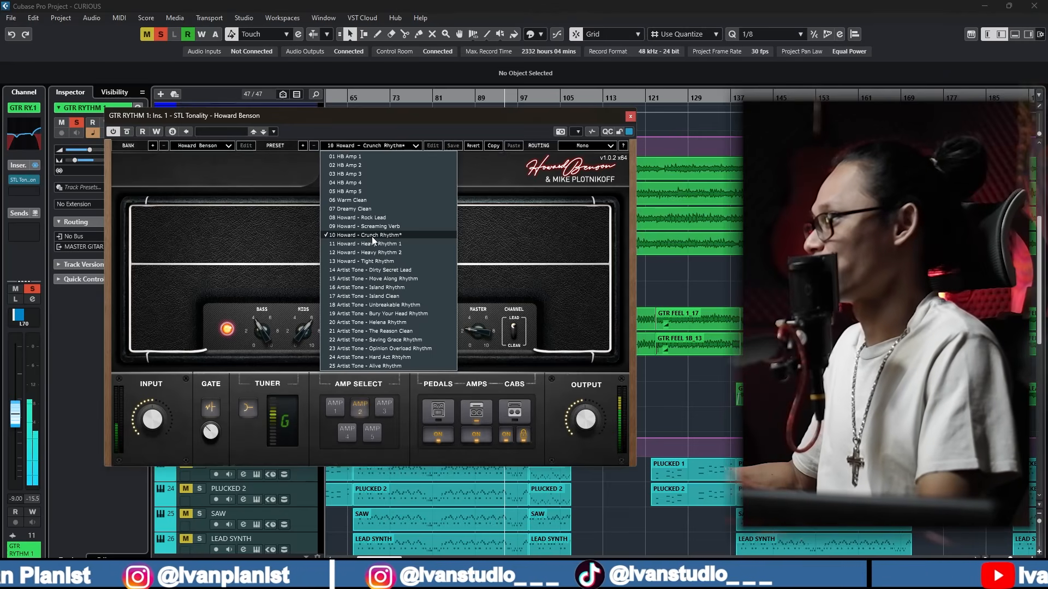
{"action": "left_click", "coordinate": [510, 221]}
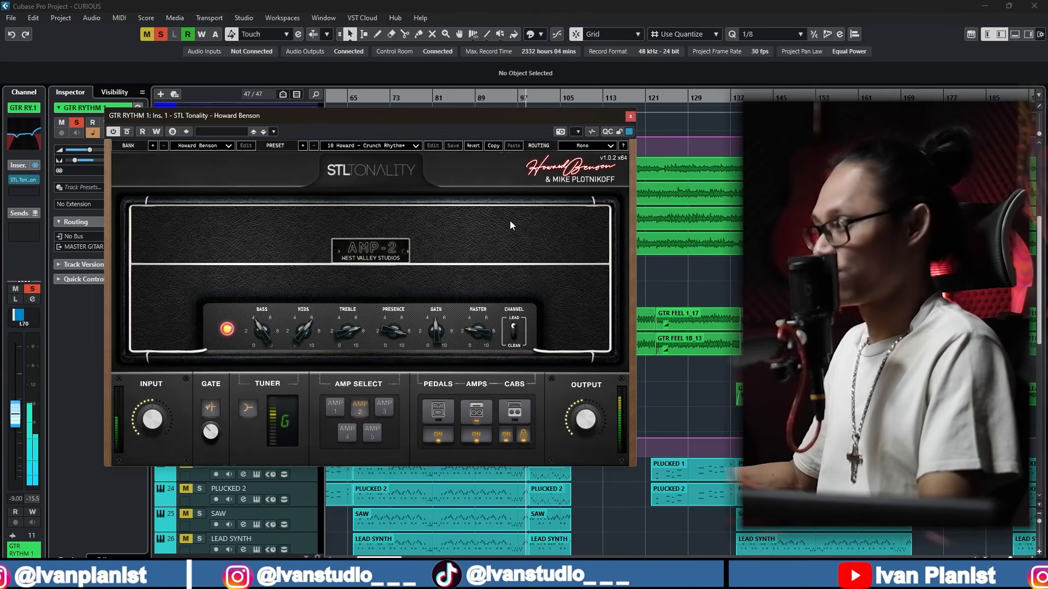
{"action": "left_click", "coordinate": [630, 117]}
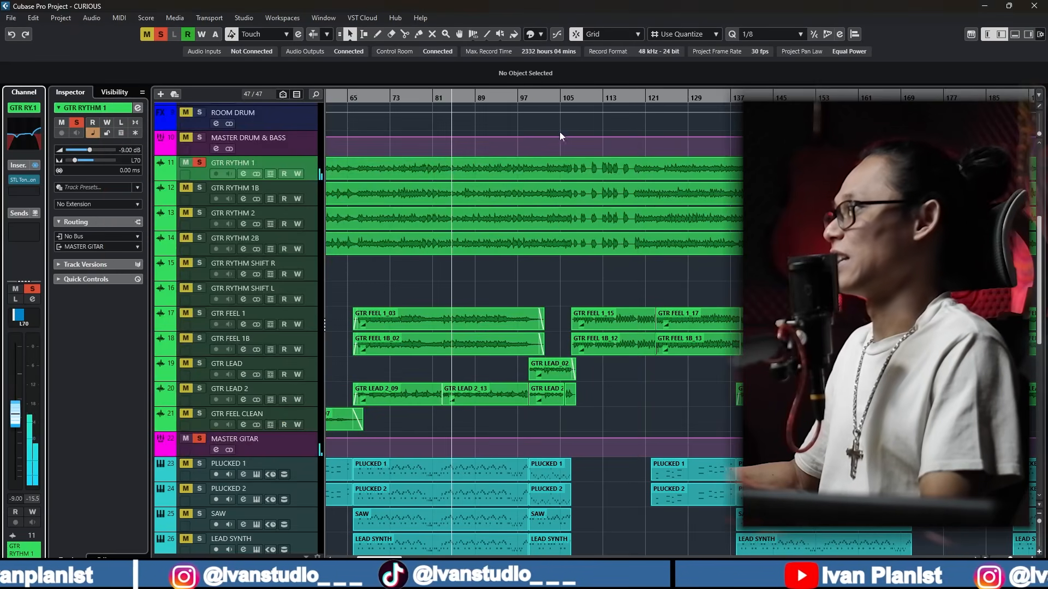
Add GTR RYTHM 1B to the solo and check the preset of its STL Tonality insert.
{"action": "left_click", "coordinate": [201, 187]}
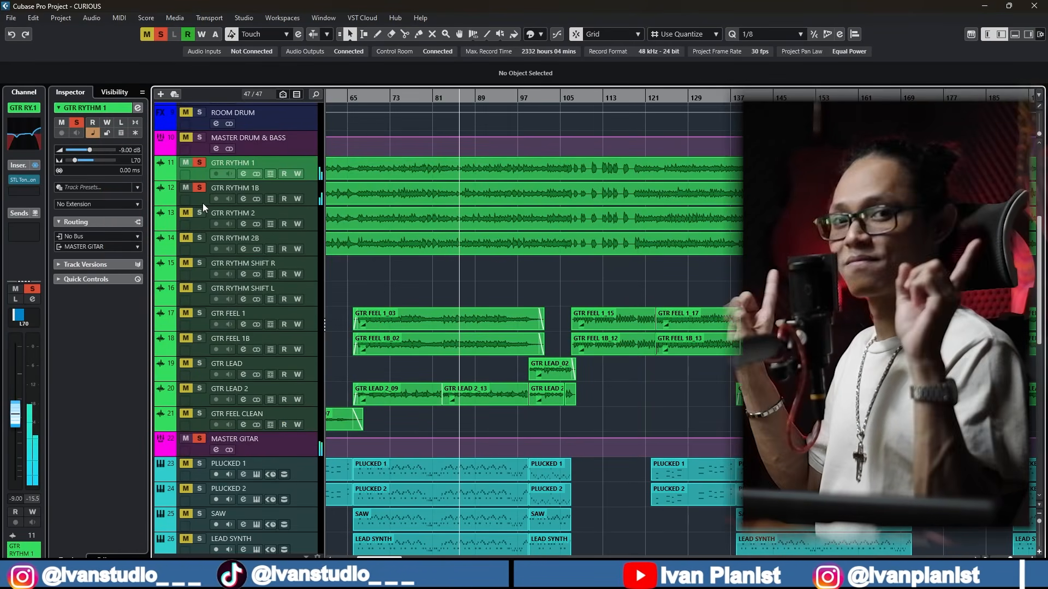
{"action": "left_click", "coordinate": [202, 203]}
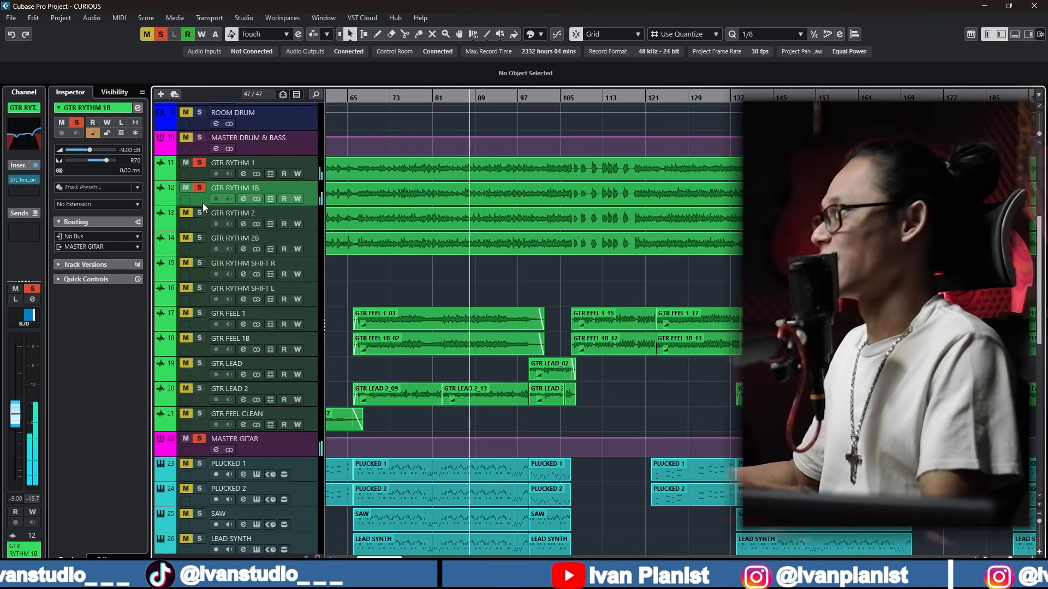
{"action": "left_click", "coordinate": [25, 180]}
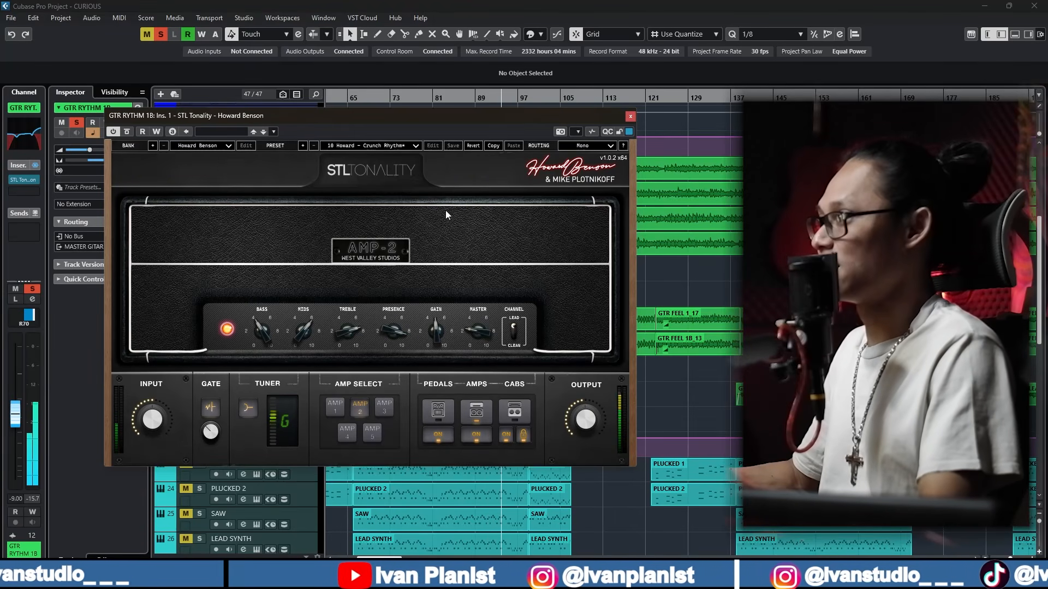
{"action": "left_click", "coordinate": [391, 146]}
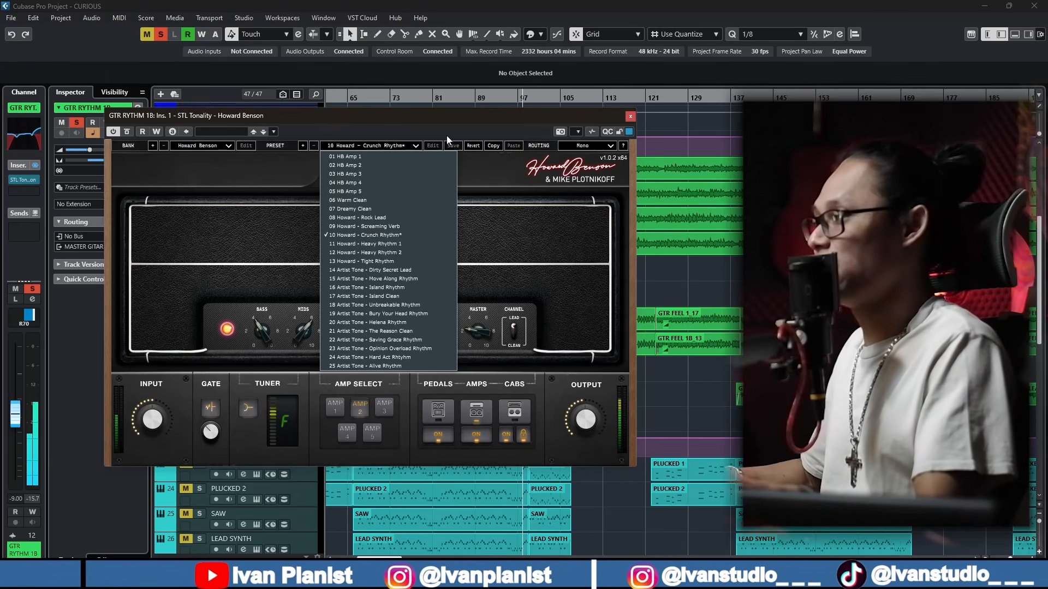
{"action": "left_click", "coordinate": [631, 117]}
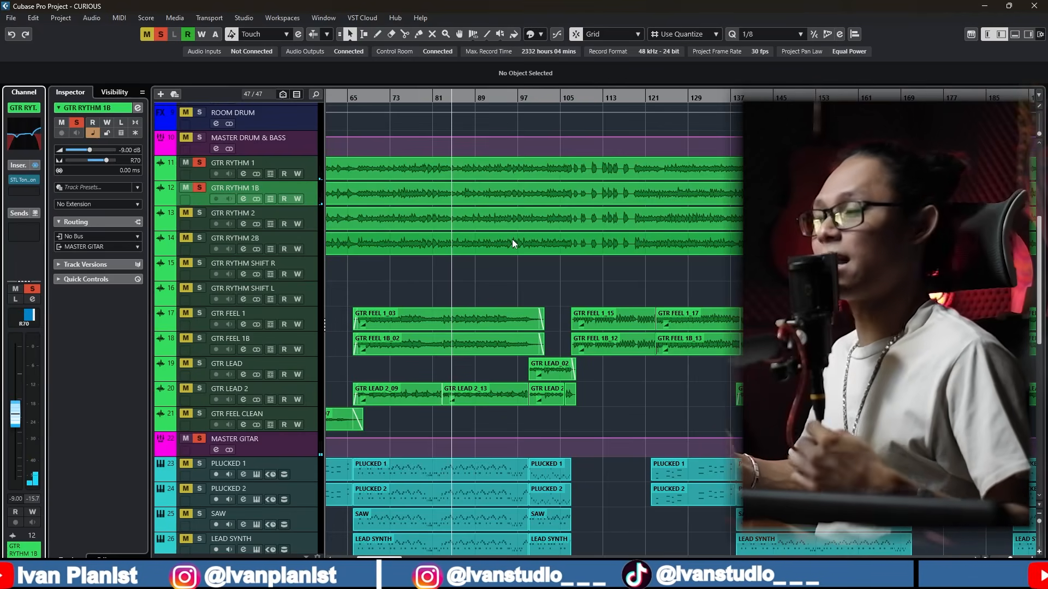
Compare the waveforms of the GTR RYTHM 1 and GTR RYTHM 1B recordings with enlarged track rows.
{"action": "scroll", "coordinate": [507, 283], "scroll_direction": "up", "scroll_amount": 3}
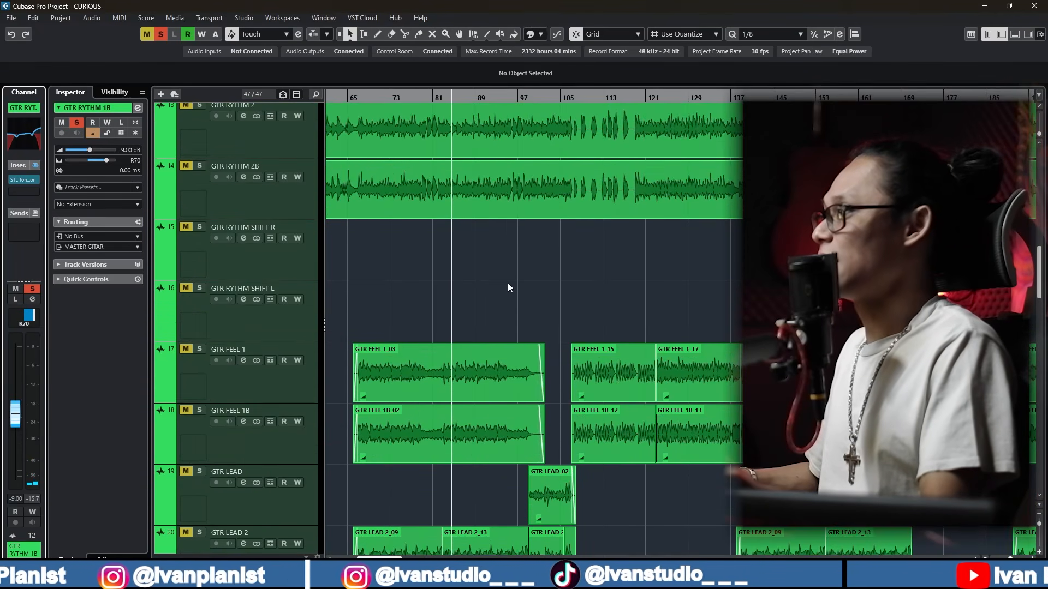
{"action": "scroll", "coordinate": [508, 283], "scroll_direction": "up", "scroll_amount": 5}
{"action": "scroll", "coordinate": [427, 371], "scroll_direction": "up", "scroll_amount": 2}
{"action": "left_click", "coordinate": [435, 235]}
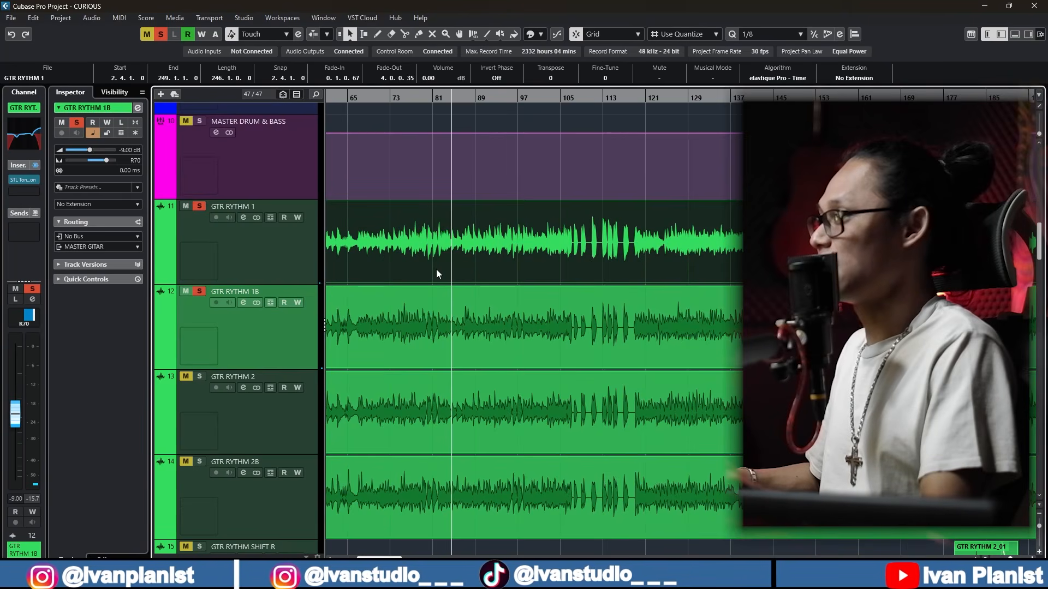
{"action": "left_click", "coordinate": [456, 310]}
{"action": "left_click", "coordinate": [457, 251]}
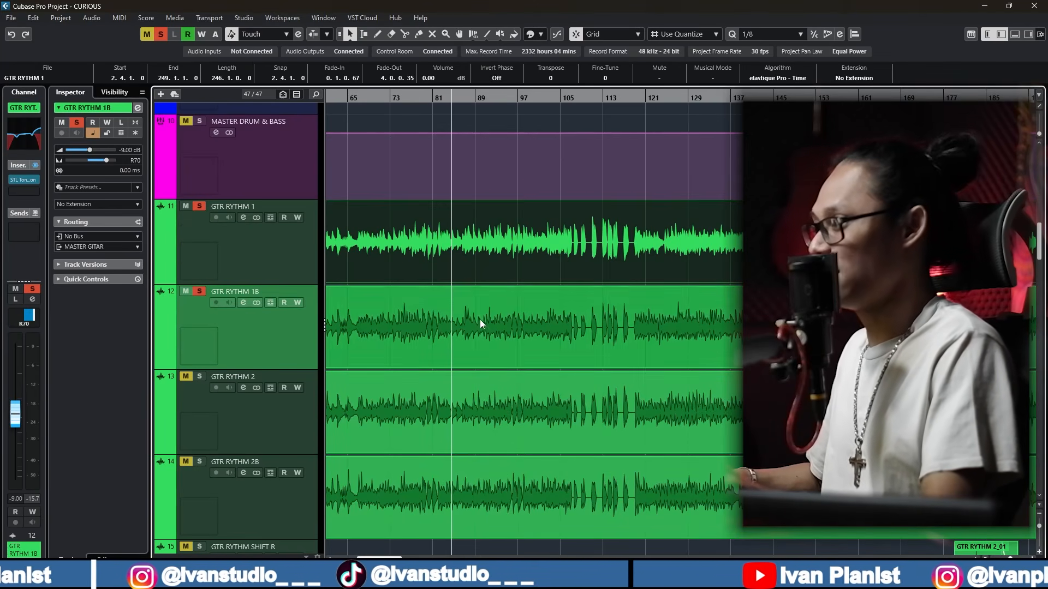
{"action": "left_click", "coordinate": [485, 329]}
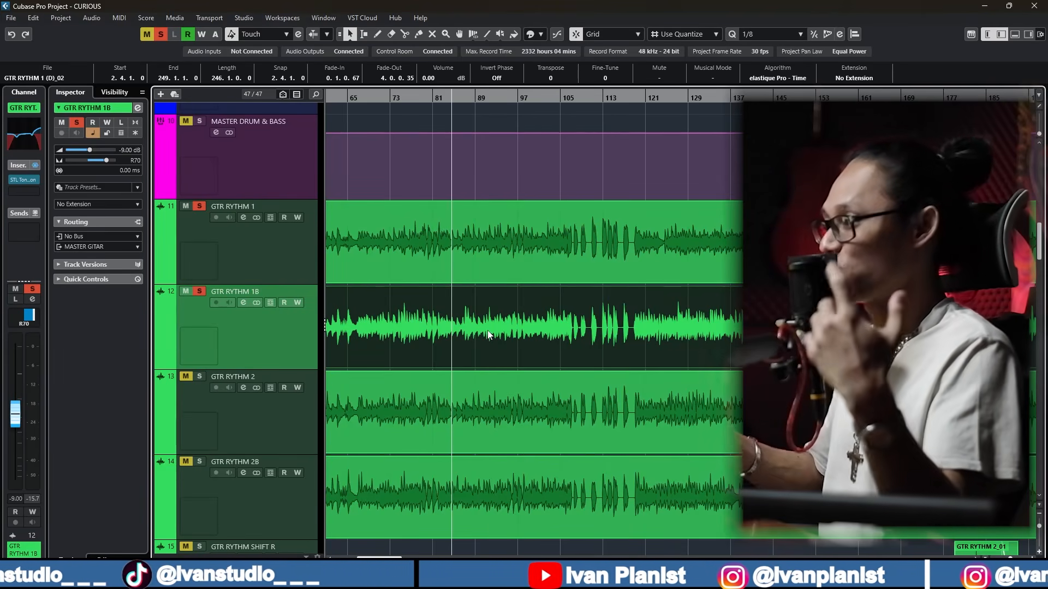
Reduce the enlarged track rows and look over the guitar tracks from GTR RYTHM 1 down to MASTER GITAR.
{"action": "key", "text": "shift+g"}
{"action": "key", "text": "shift+g"}
{"action": "scroll", "coordinate": [487, 329], "scroll_direction": "down", "scroll_amount": 4}
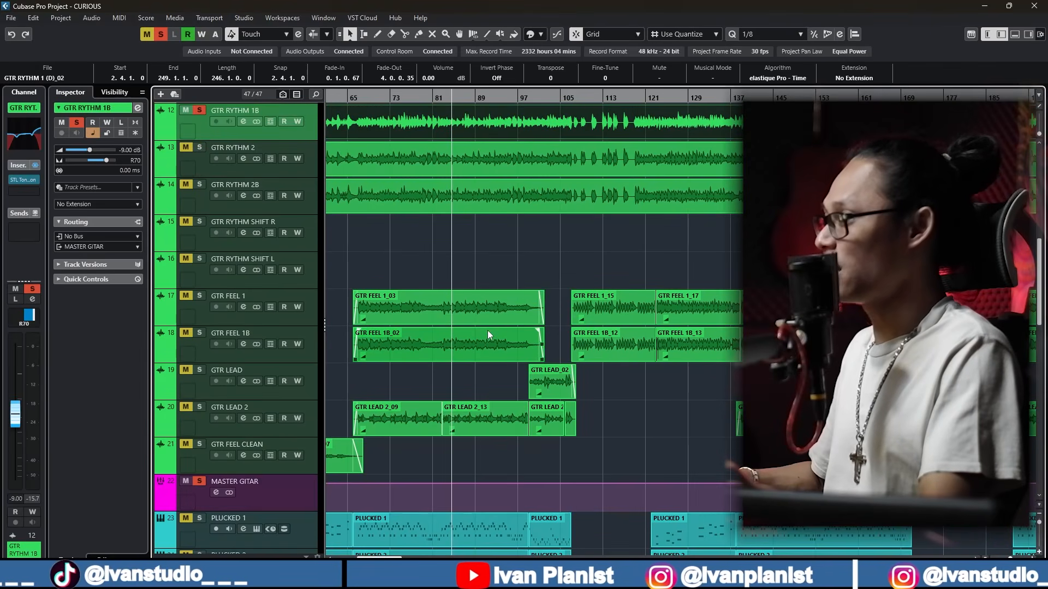
{"action": "scroll", "coordinate": [451, 253], "scroll_direction": "up", "scroll_amount": 5}
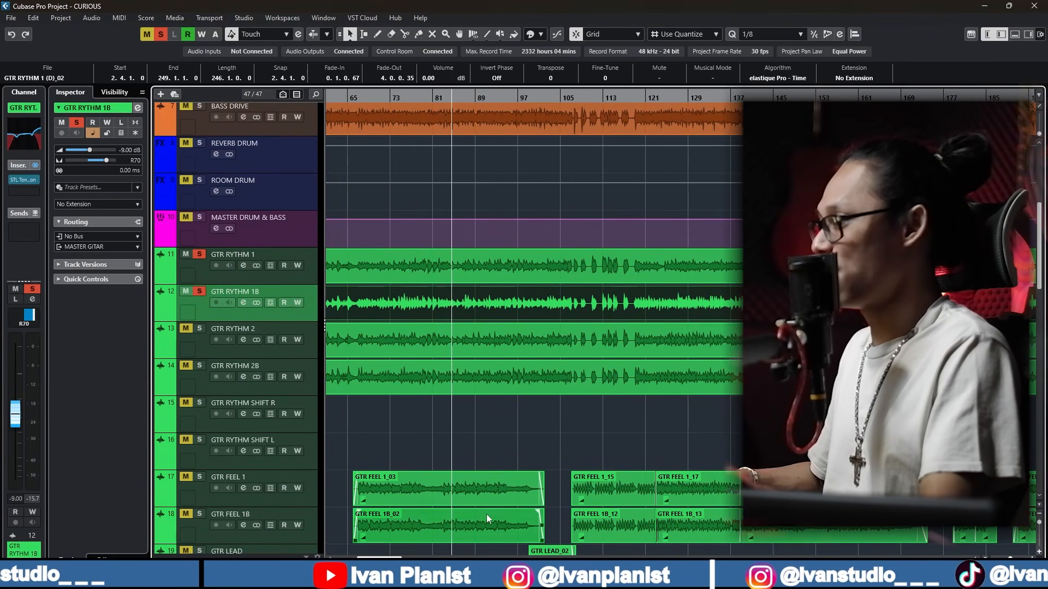
{"action": "scroll", "coordinate": [486, 508], "scroll_direction": "down", "scroll_amount": 5}
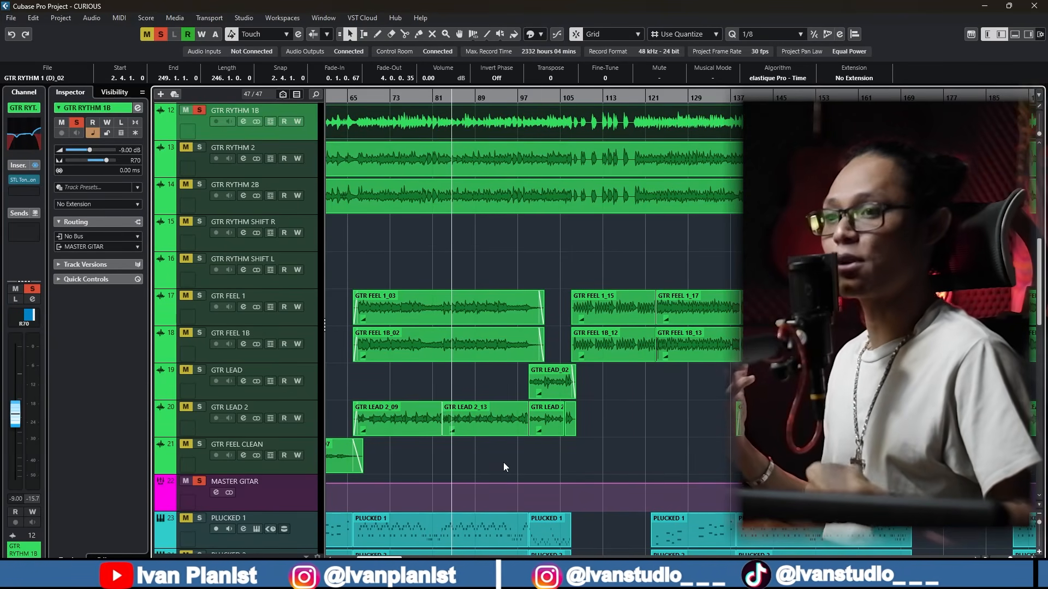
{"action": "scroll", "coordinate": [503, 463], "scroll_direction": "up", "scroll_amount": 2}
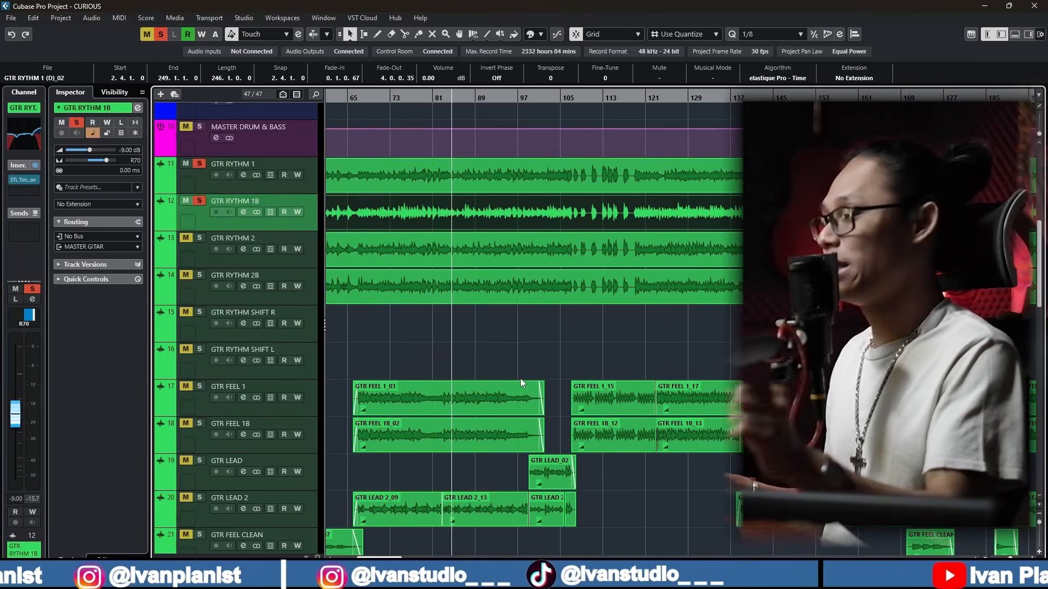
Compare GTR RYTHM 1 and GTR RYTHM 1B by soloing each one alone during playback.
{"action": "left_click", "coordinate": [201, 204]}
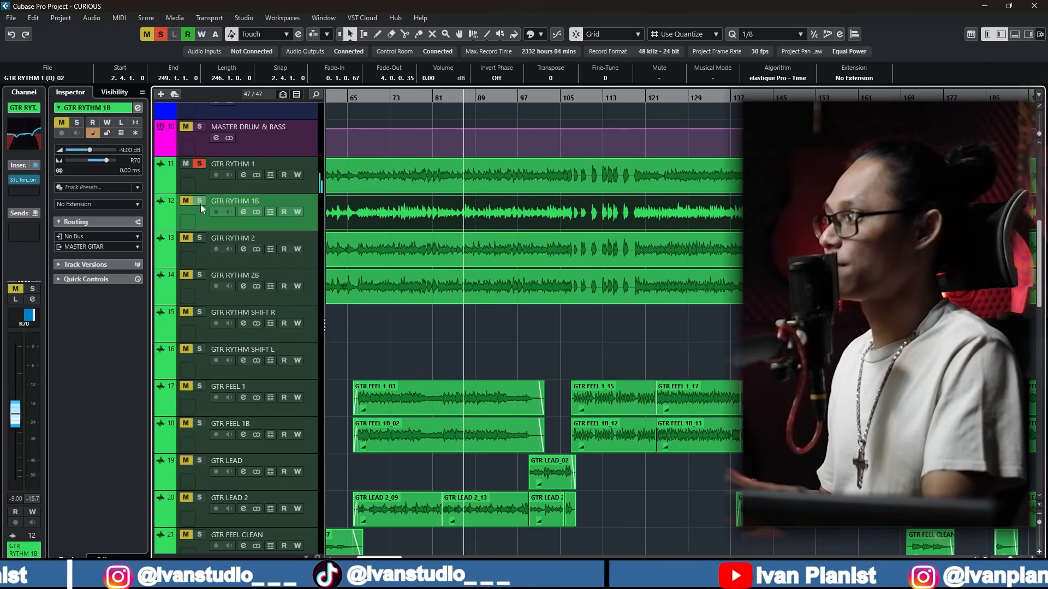
{"action": "left_click", "coordinate": [200, 204]}
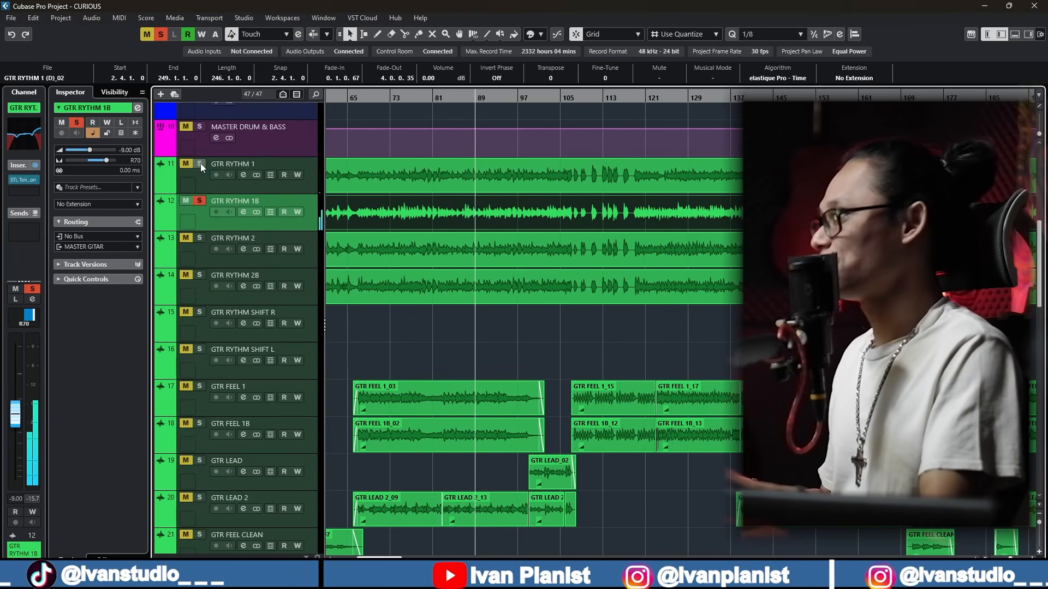
{"action": "left_click", "coordinate": [200, 201]}
Solo GTR RYTHM 2, check the preset list of its STL Tonality insert, and close the plug-in window.
{"action": "left_click", "coordinate": [200, 238]}
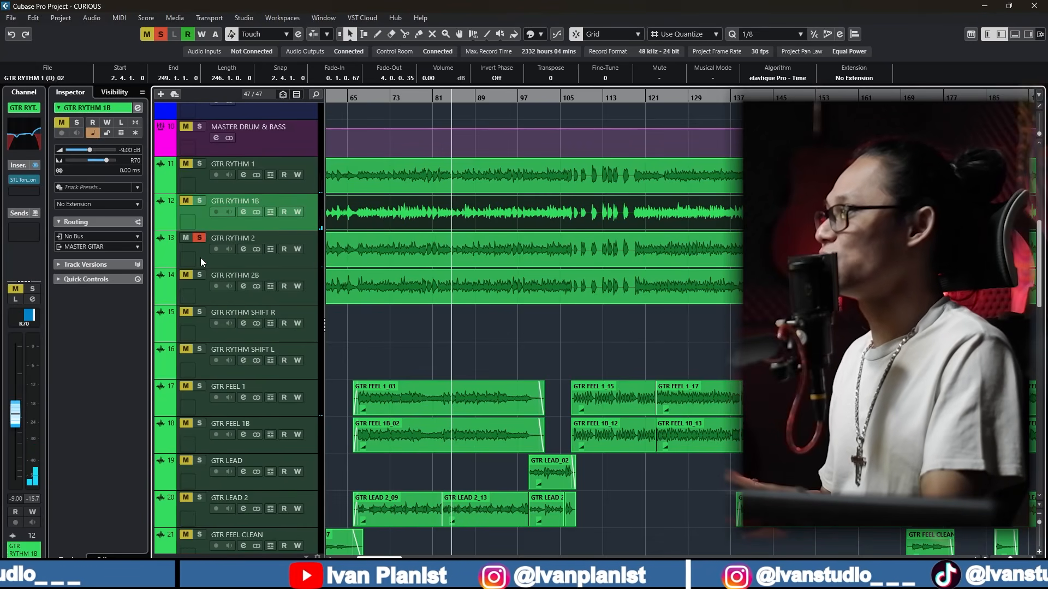
{"action": "left_click", "coordinate": [201, 258]}
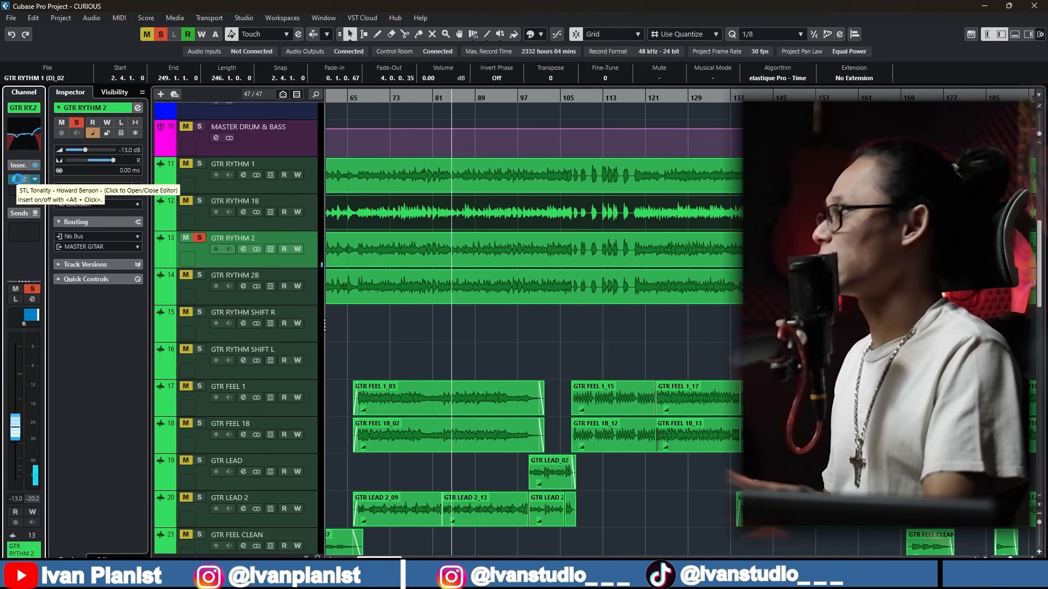
{"action": "left_click", "coordinate": [17, 179]}
{"action": "left_click", "coordinate": [378, 148]}
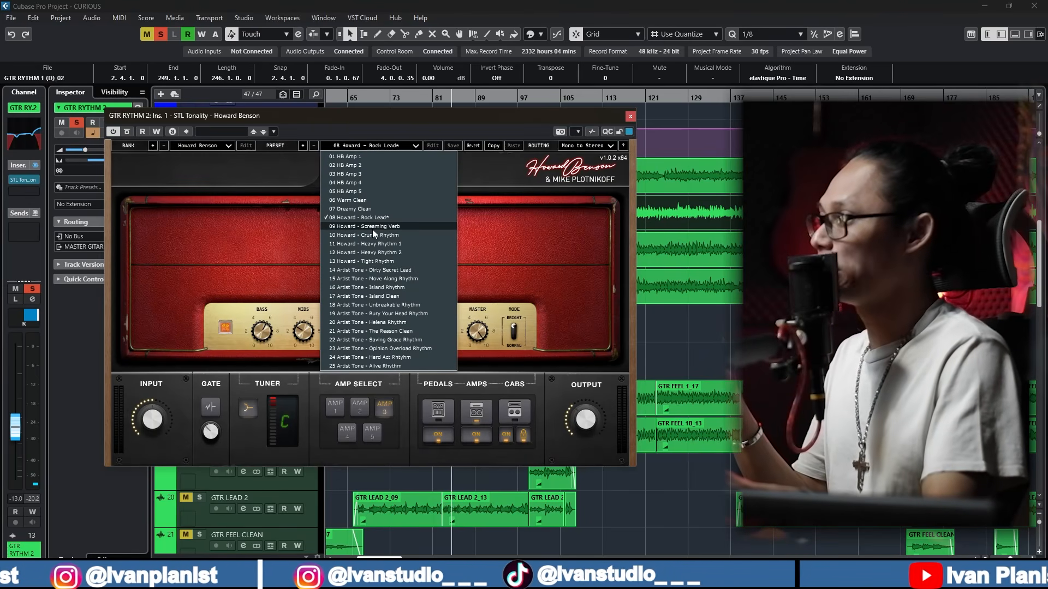
{"action": "left_click", "coordinate": [584, 255]}
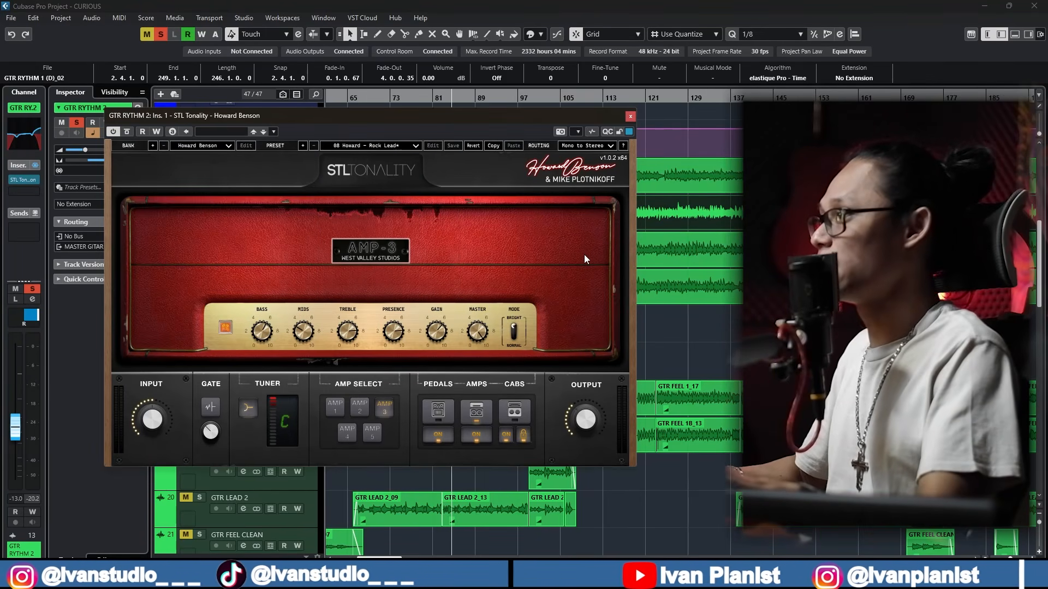
{"action": "left_click", "coordinate": [630, 118]}
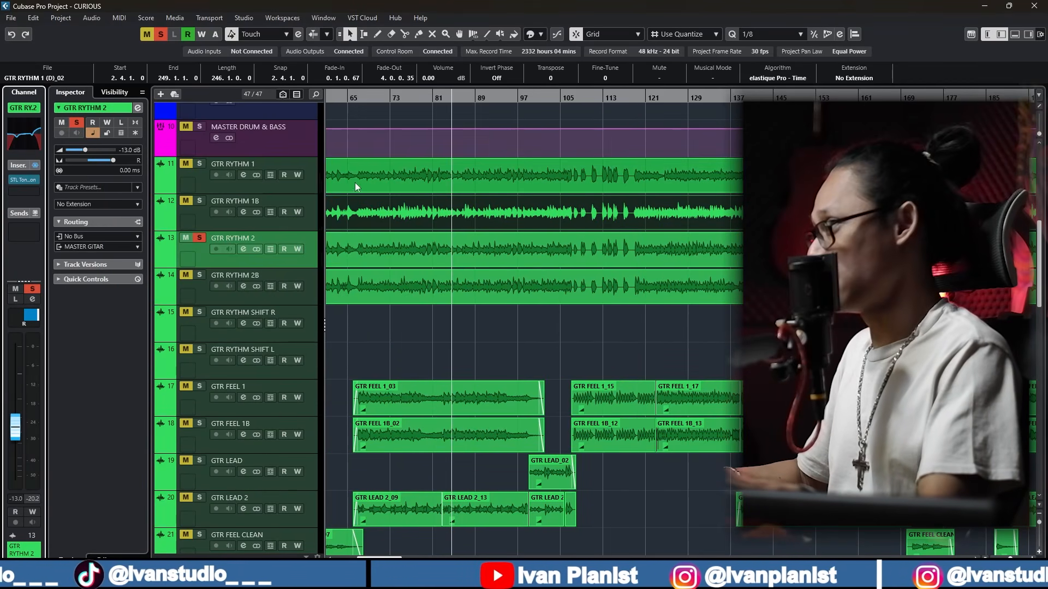
Listen to GTR RYTHM 1 and GTR RYTHM 1B soloed together, check their panning, and unsolo both.
{"action": "left_click", "coordinate": [203, 236]}
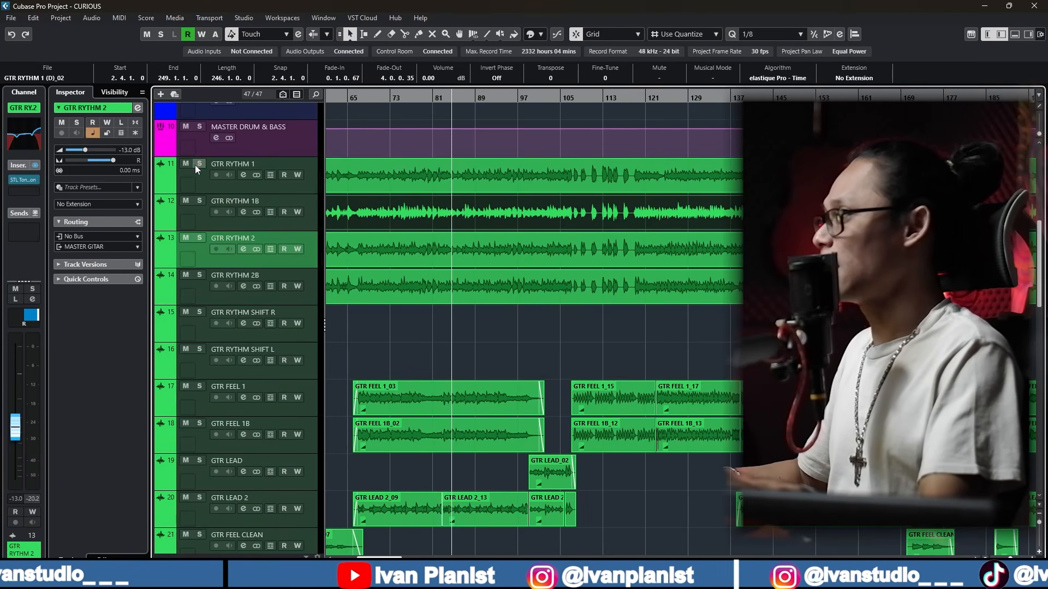
{"action": "left_click", "coordinate": [197, 165]}
{"action": "left_click", "coordinate": [195, 212]}
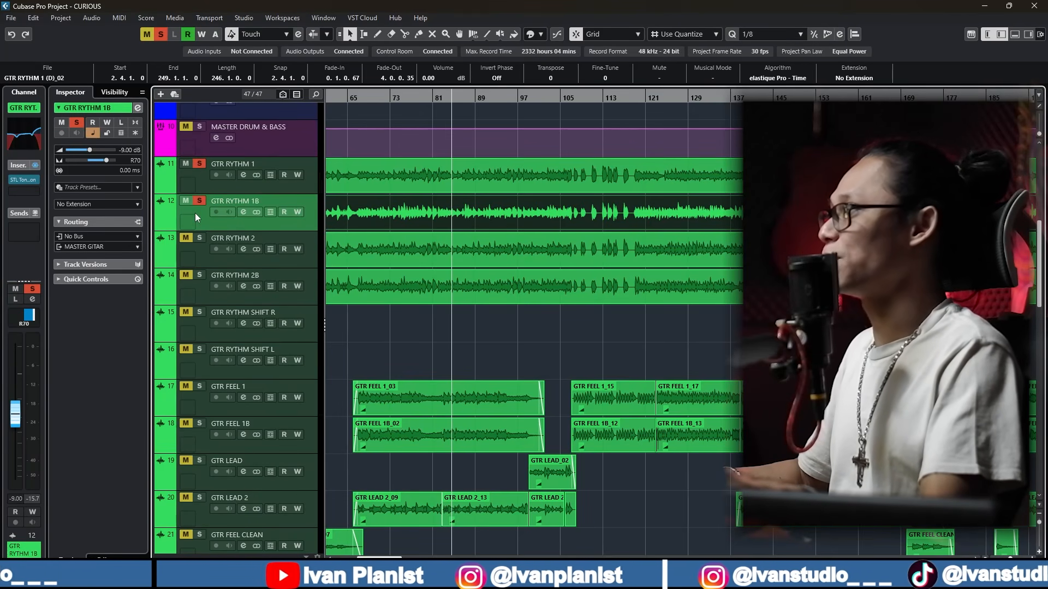
{"action": "left_click", "coordinate": [194, 179]}
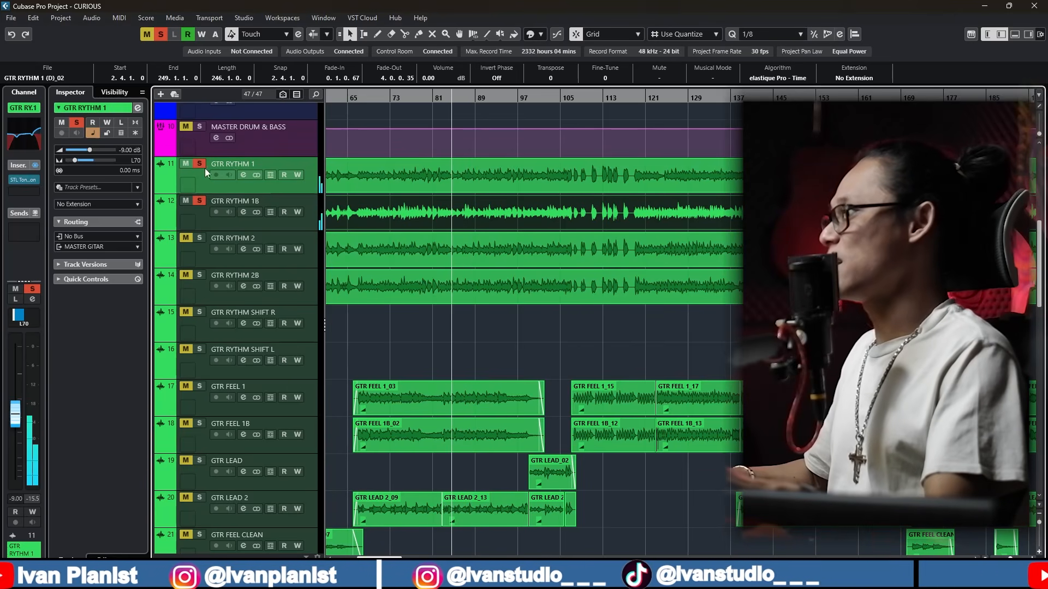
{"action": "left_click", "coordinate": [196, 164]}
{"action": "left_click", "coordinate": [197, 203]}
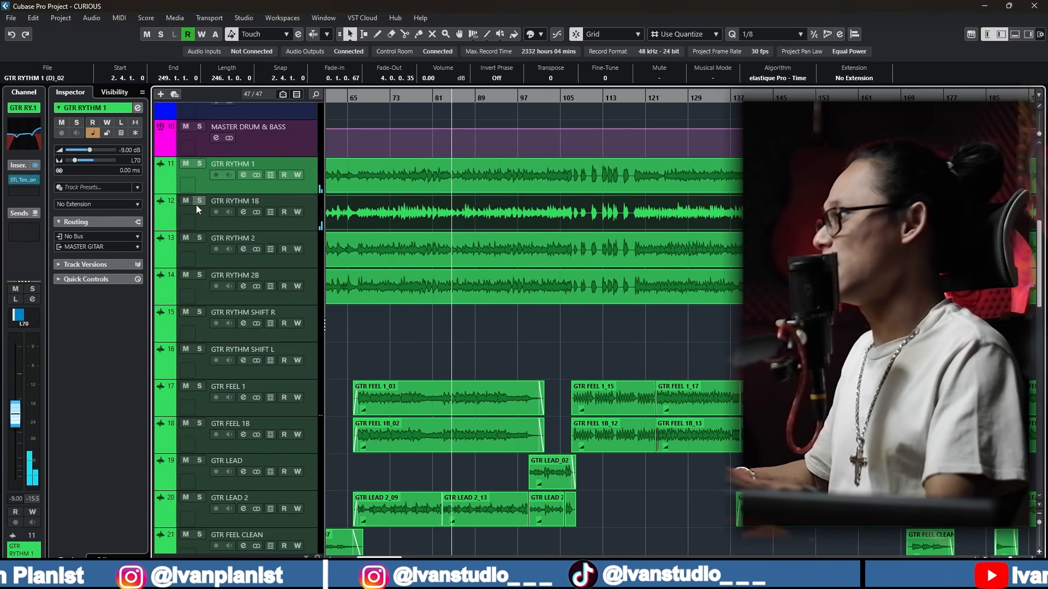
Solo GTR RYTHM 2 and GTR RYTHM 2B together and compare their volume and pan settings during playback.
{"action": "left_click", "coordinate": [215, 254]}
{"action": "left_click", "coordinate": [206, 297], "text": "shift"}
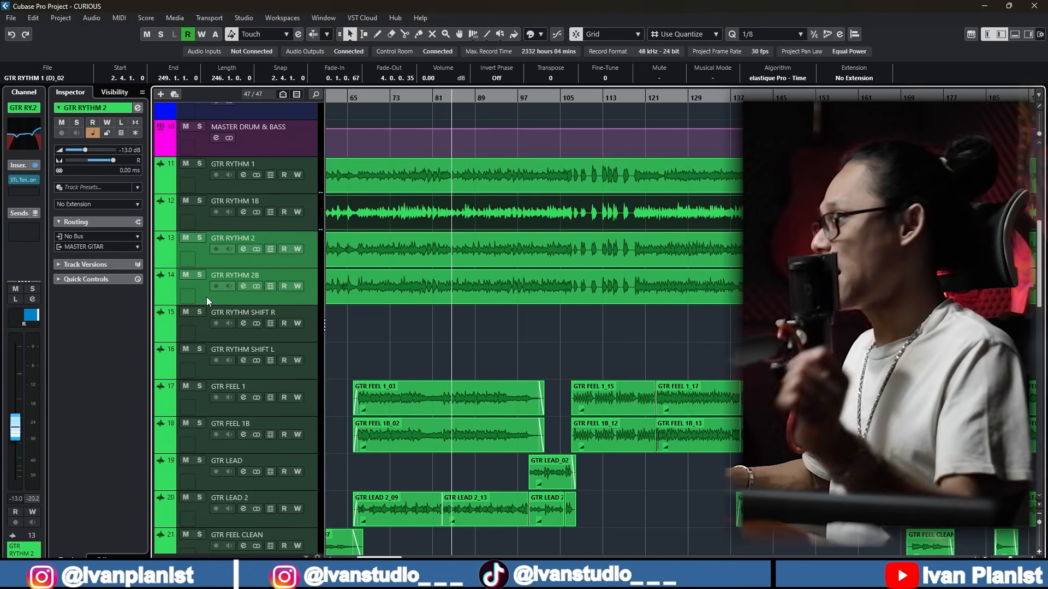
{"action": "key", "text": "s"}
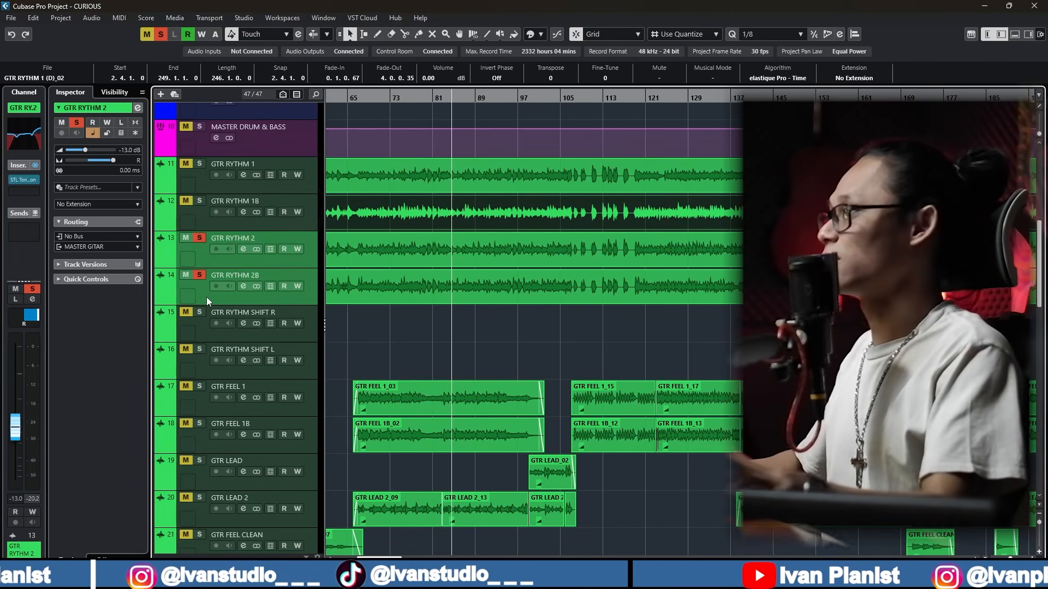
{"action": "left_click", "coordinate": [208, 261]}
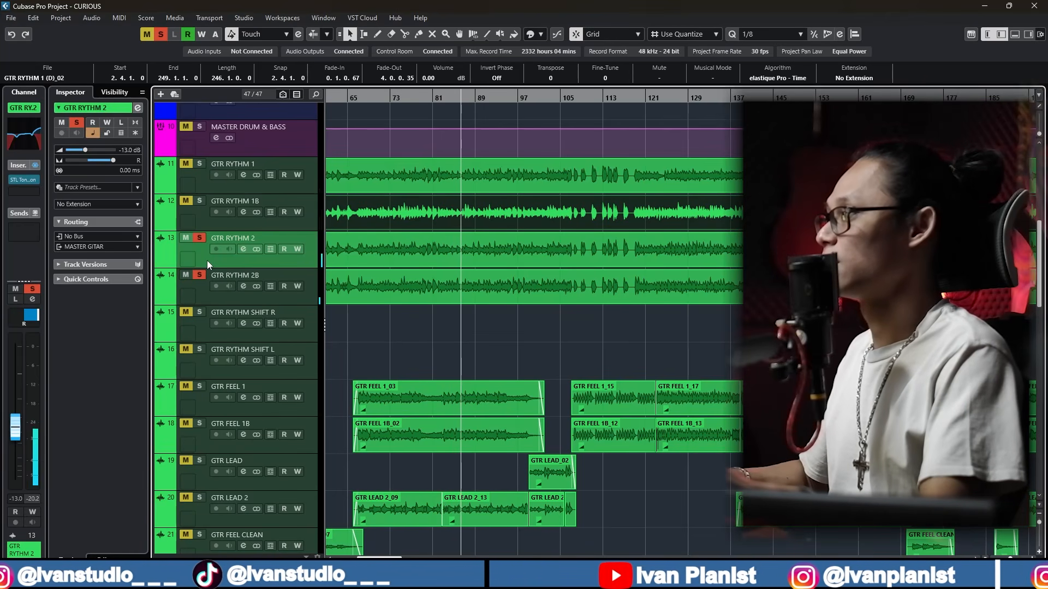
{"action": "left_click", "coordinate": [207, 296]}
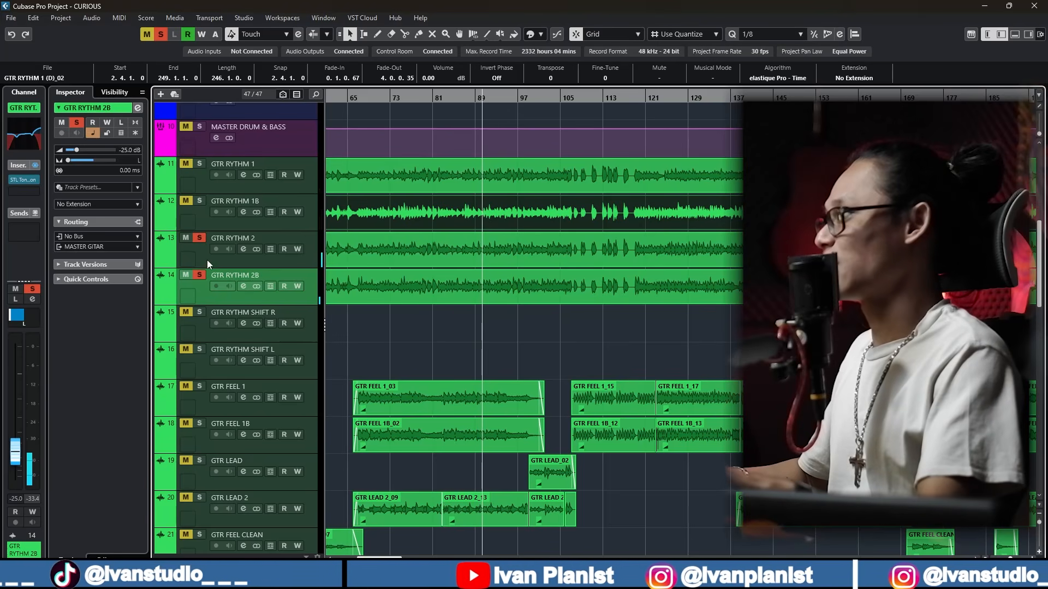
{"action": "left_click", "coordinate": [207, 260]}
Set the volume of GTR RYTHM 2B to -15 dB.
{"action": "left_click", "coordinate": [208, 299]}
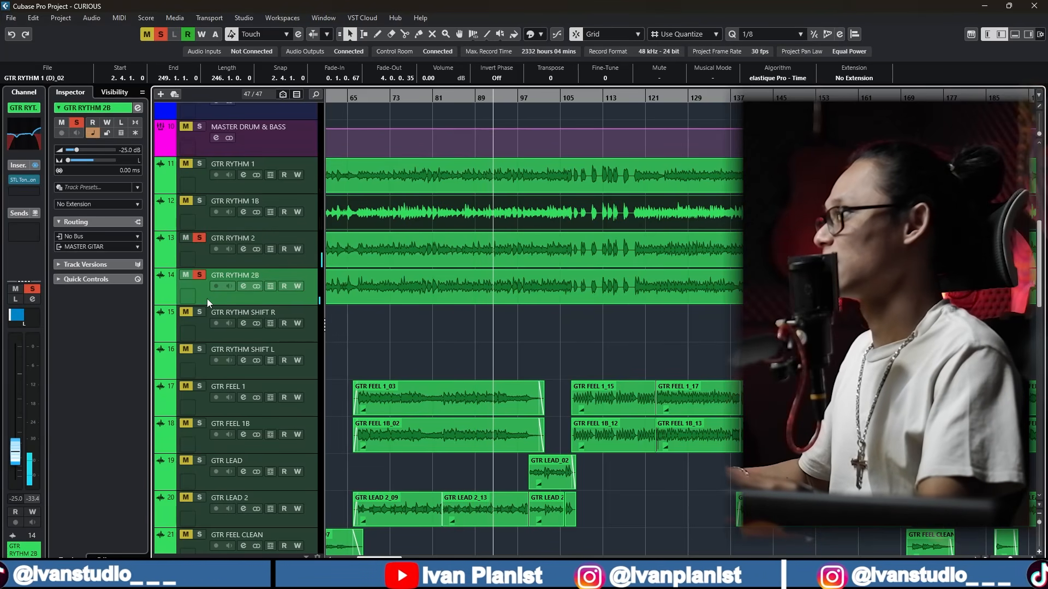
{"action": "double_click", "coordinate": [131, 149]}
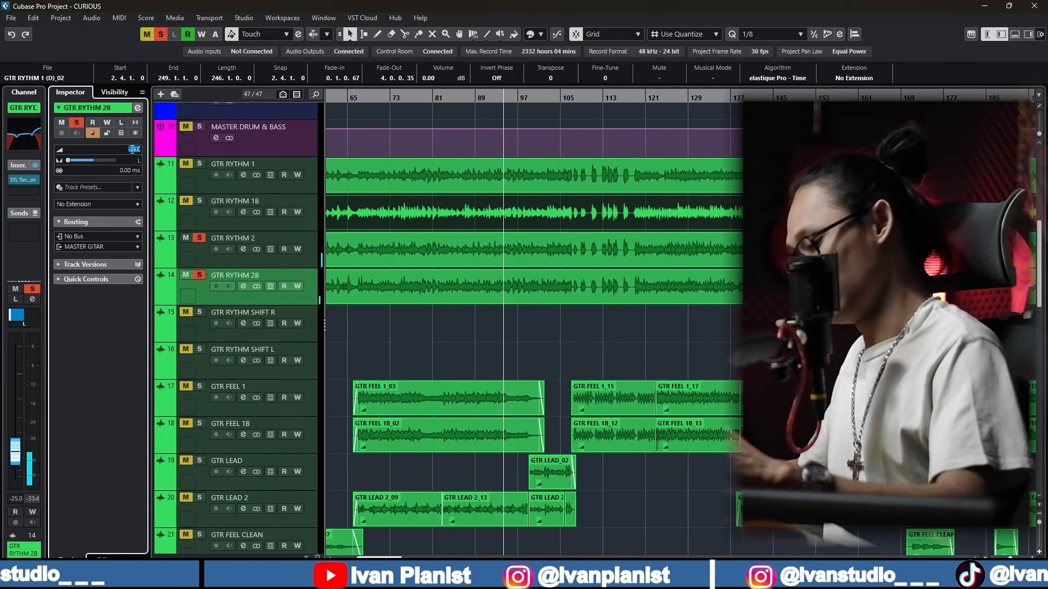
{"action": "type", "text": "-15"}
{"action": "key", "text": "Return"}
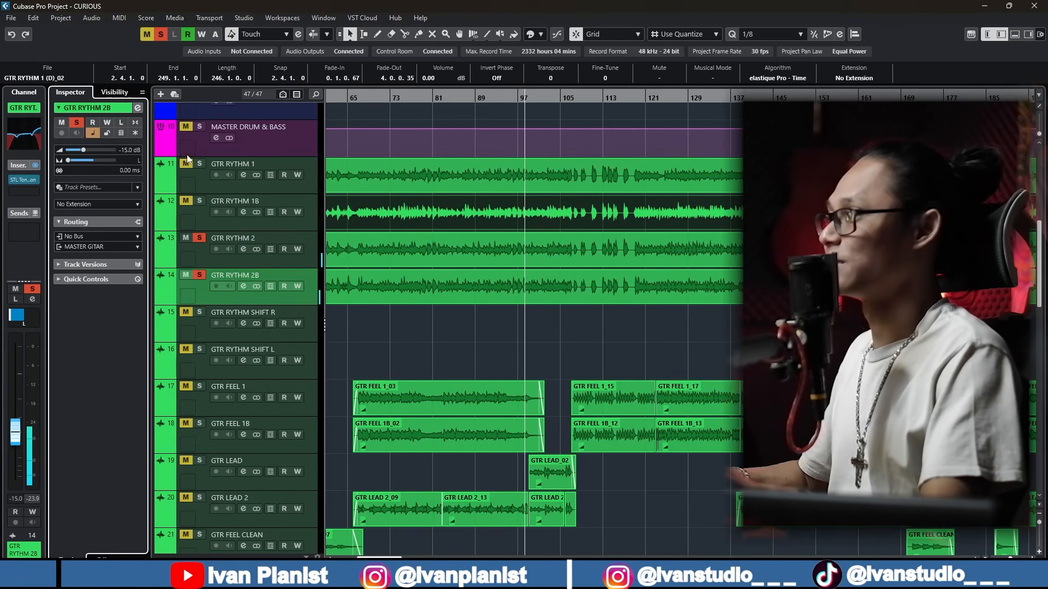
Add GTR RYTHM 1 and GTR RYTHM 1B to the solo, play all four rhythm guitars together, and select the four tracks.
{"action": "left_click", "coordinate": [202, 214]}
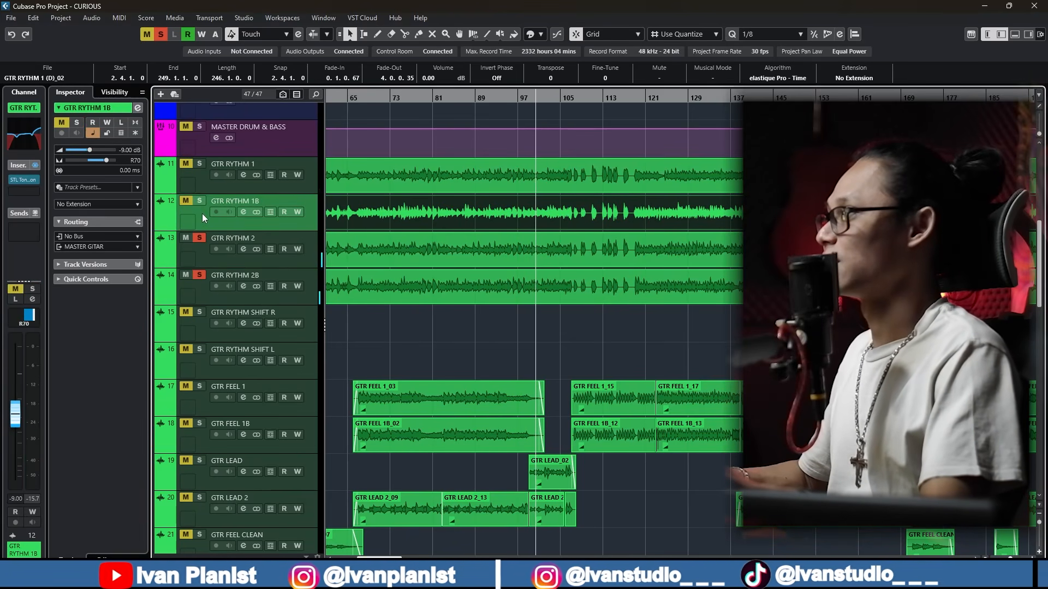
{"action": "left_click", "coordinate": [202, 184]}
{"action": "left_click", "coordinate": [200, 165]}
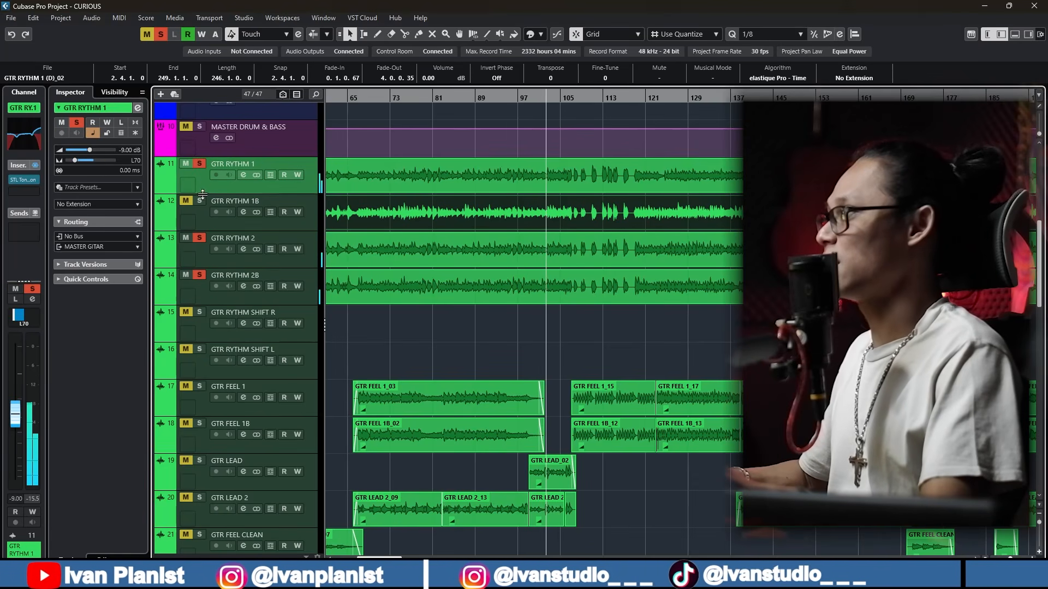
{"action": "left_click", "coordinate": [200, 203]}
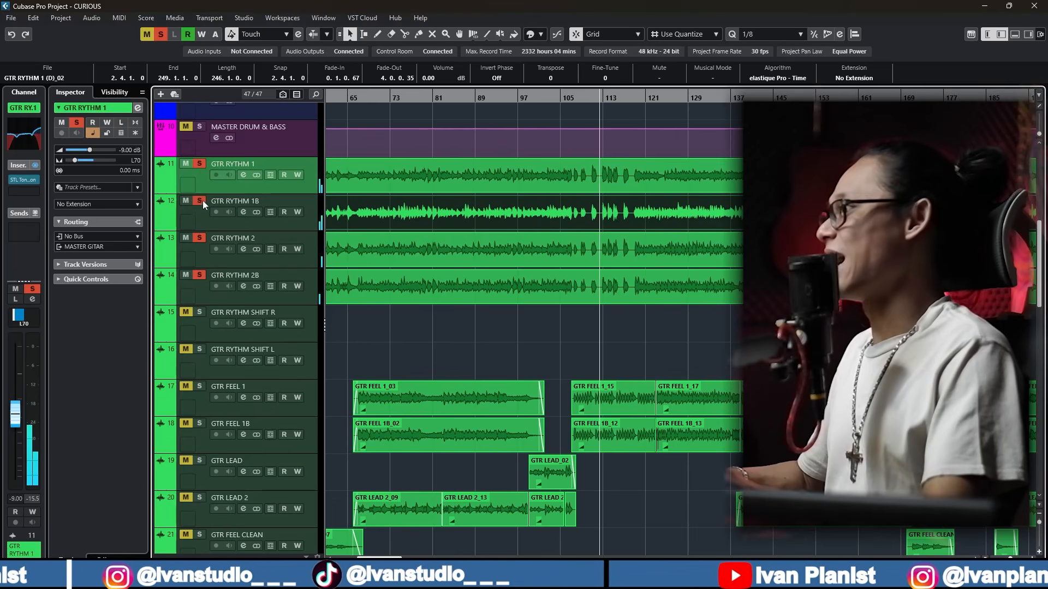
{"action": "key", "text": "space"}
{"action": "left_click", "coordinate": [212, 292], "text": "shift"}
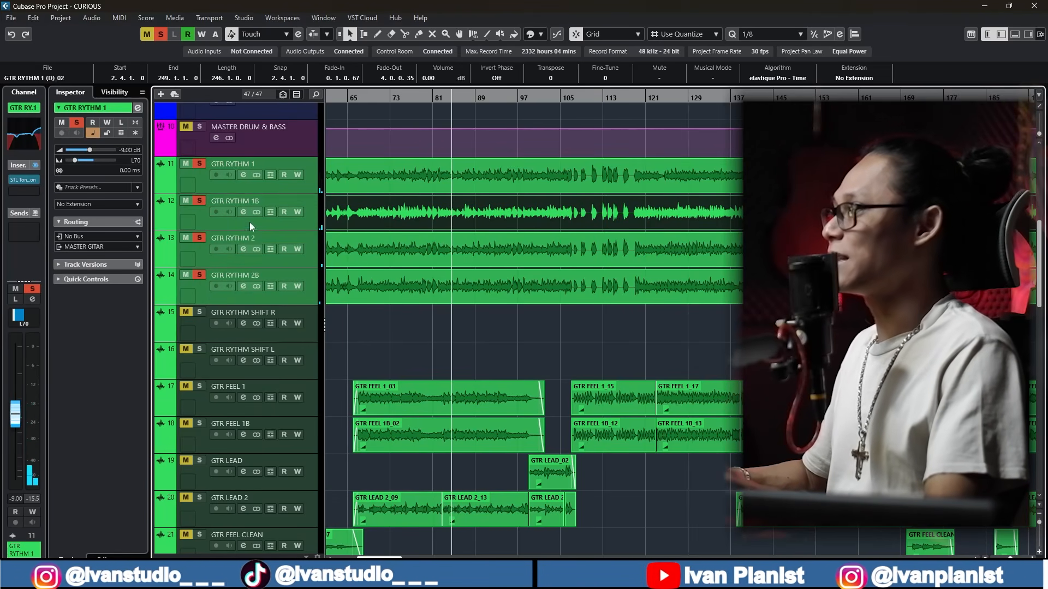
Compare GTR RYTHM 1 with its 6000 Hz high-cut filter off and on during playback, and close the channel settings.
{"action": "left_click", "coordinate": [250, 175]}
{"action": "left_click_drag", "start_coordinate": [361, 141], "coordinate": [421, 129]}
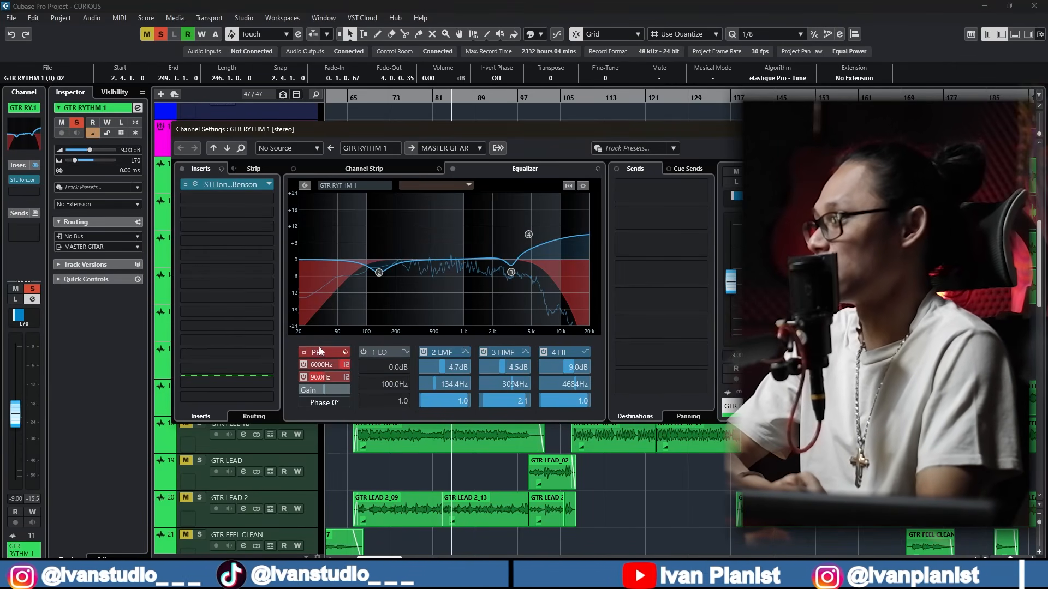
{"action": "left_click", "coordinate": [302, 365]}
{"action": "key", "text": "space"}
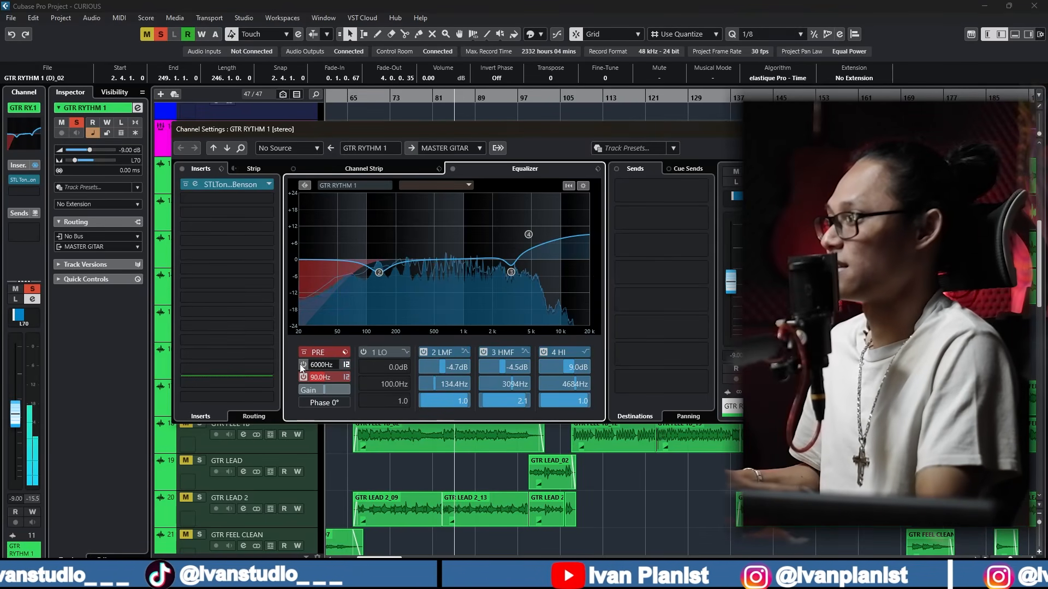
{"action": "left_click", "coordinate": [303, 365]}
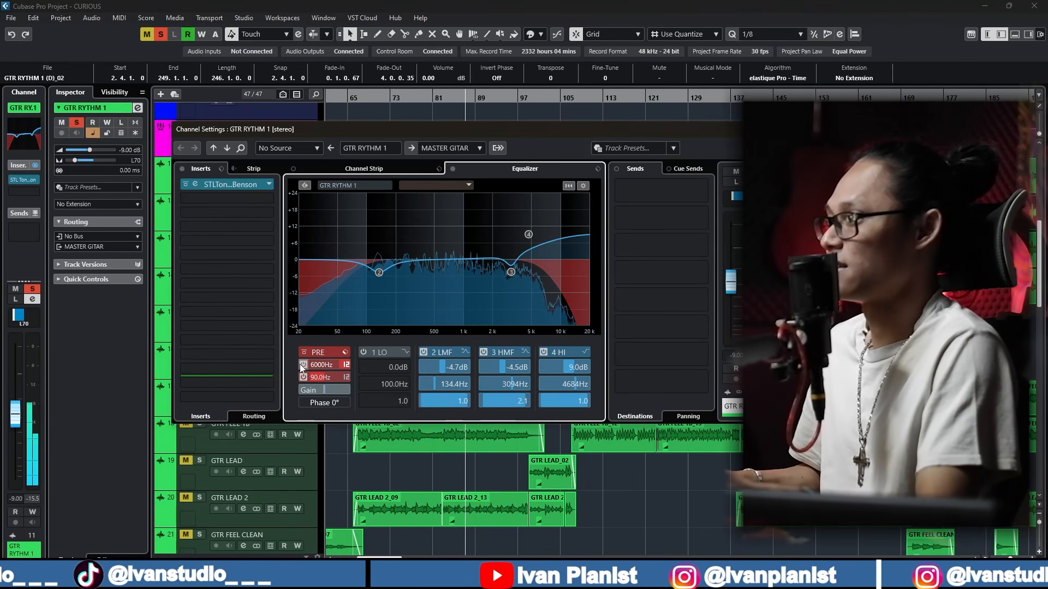
{"action": "key", "text": "space"}
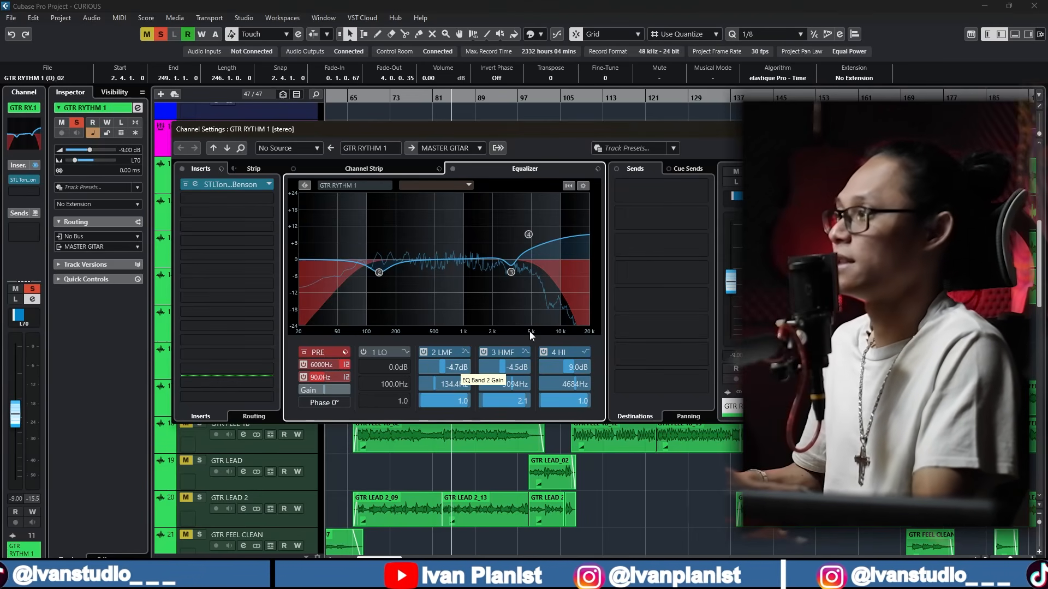
{"action": "left_click", "coordinate": [770, 129]}
Clear all solos, solo only GTR RYTHM 1, and bypass its channel equalizer during playback.
{"action": "left_click", "coordinate": [162, 32]}
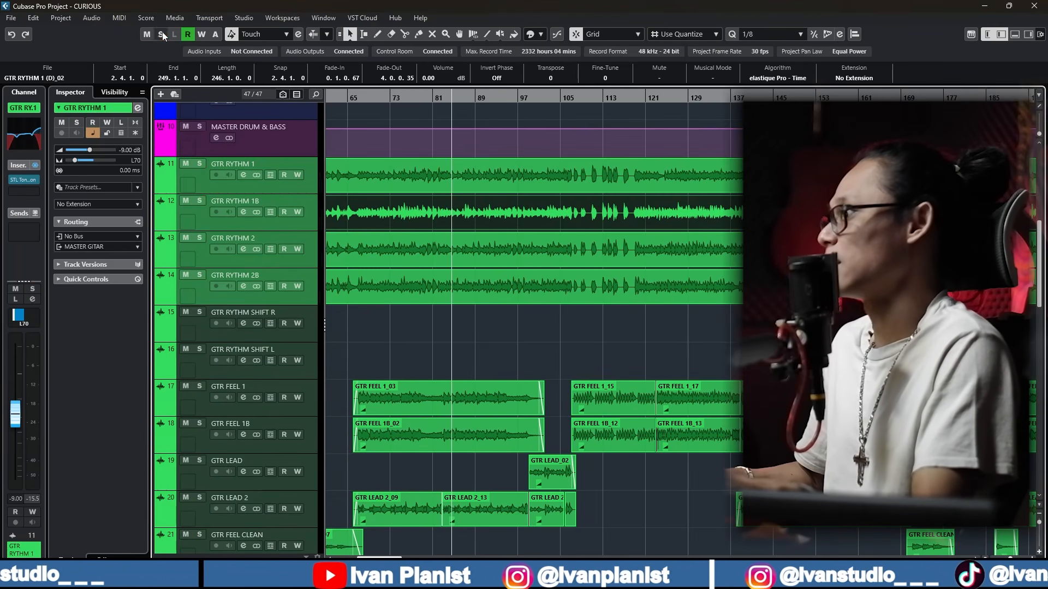
{"action": "left_click", "coordinate": [203, 163]}
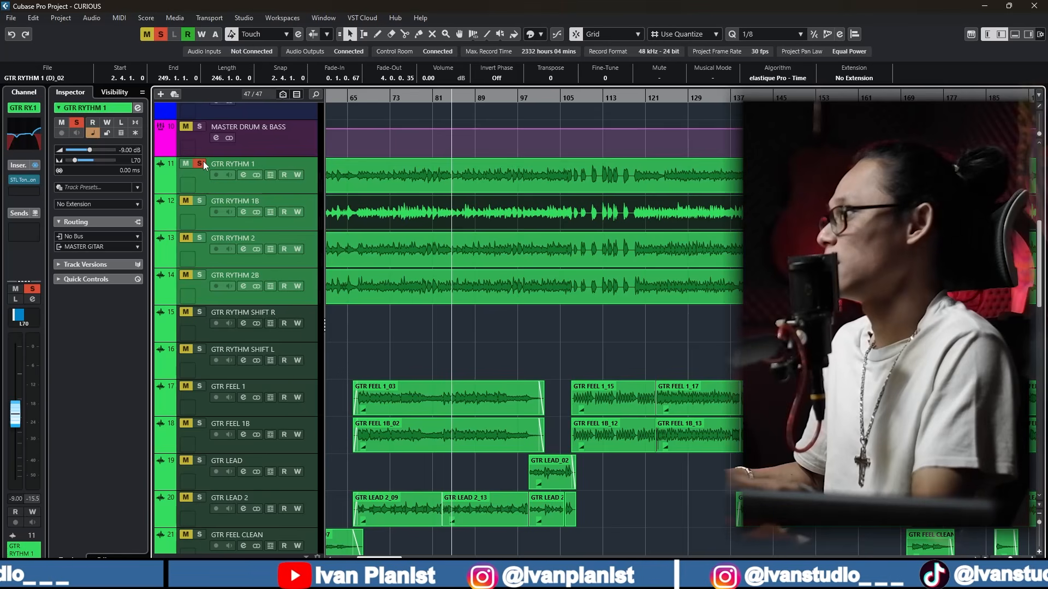
{"action": "left_click", "coordinate": [271, 185]}
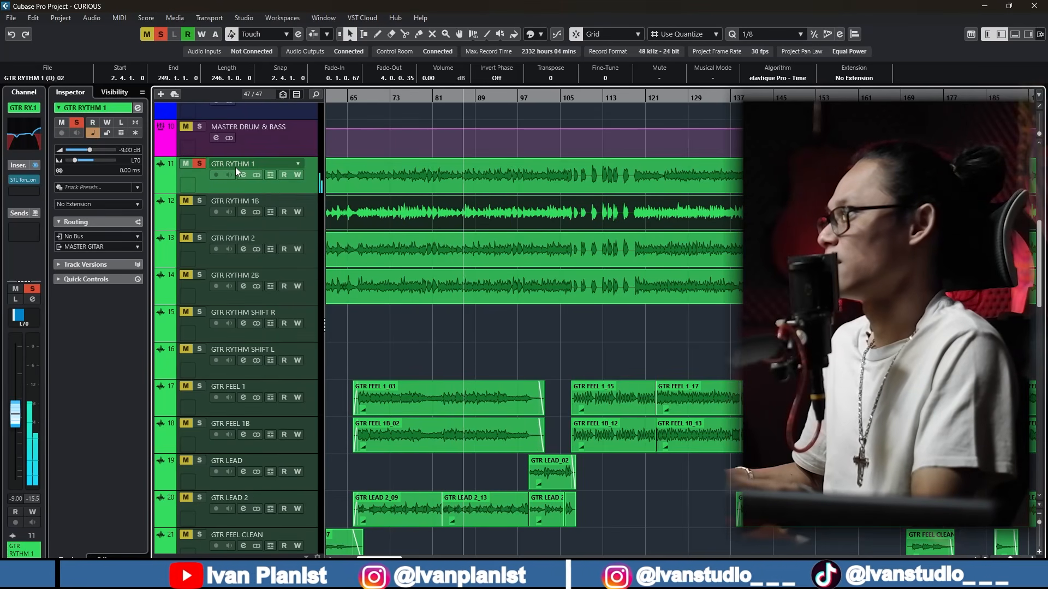
{"action": "left_click", "coordinate": [243, 175]}
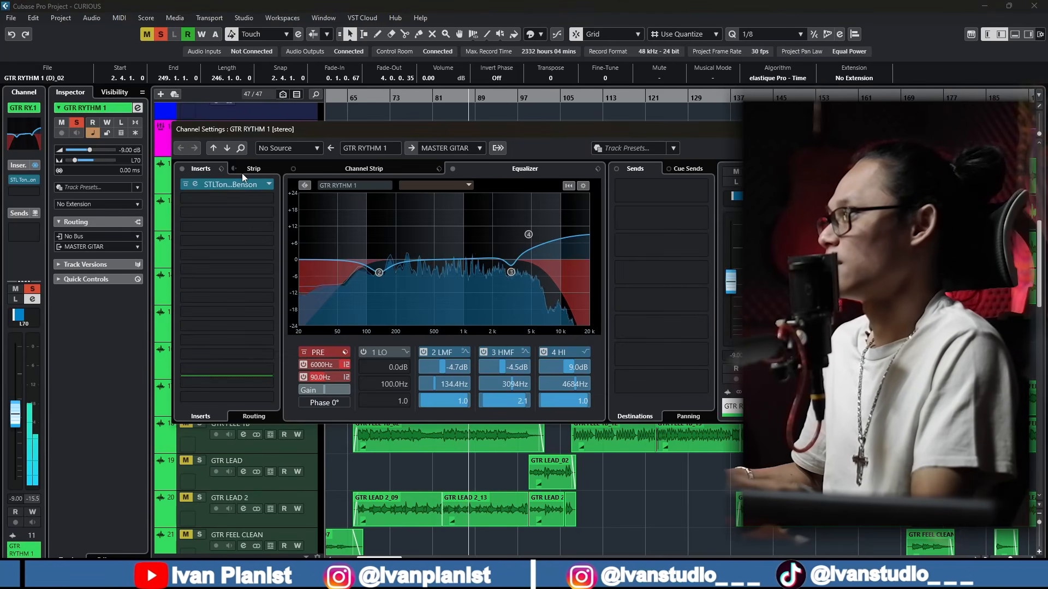
{"action": "left_click", "coordinate": [453, 170]}
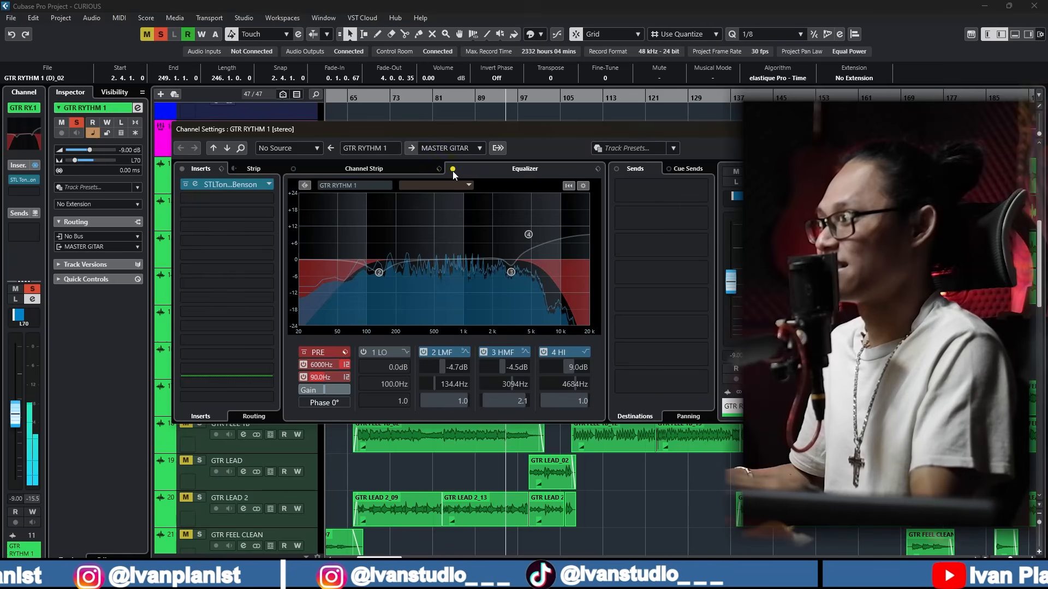
Compare GTR RYTHM 1 with its channel equalizer on and bypassed during playback, leaving the equalizer enabled.
{"action": "left_click", "coordinate": [453, 170]}
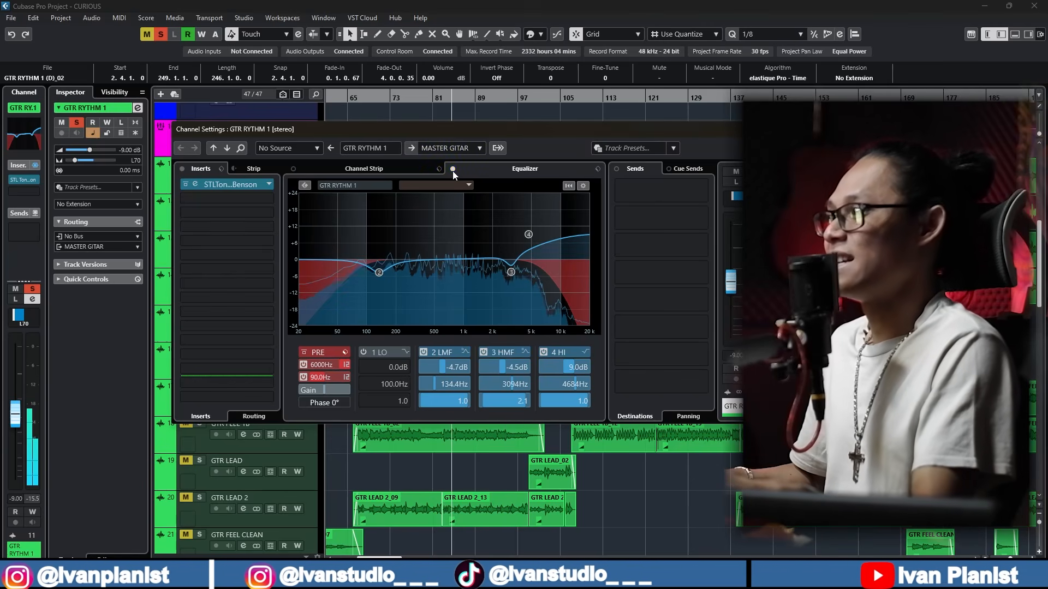
{"action": "left_click", "coordinate": [453, 169]}
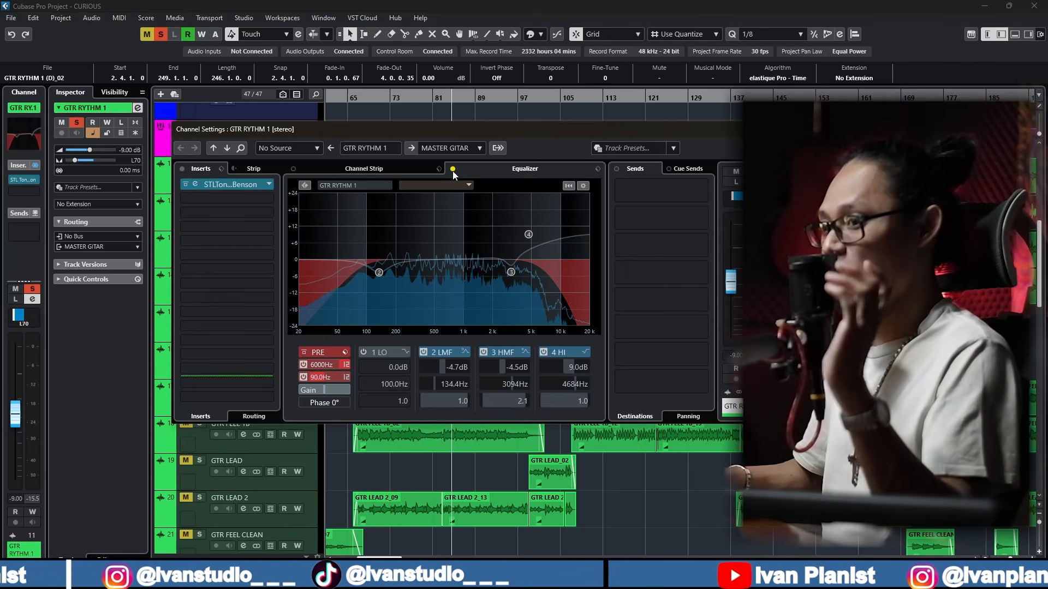
{"action": "key", "text": "space"}
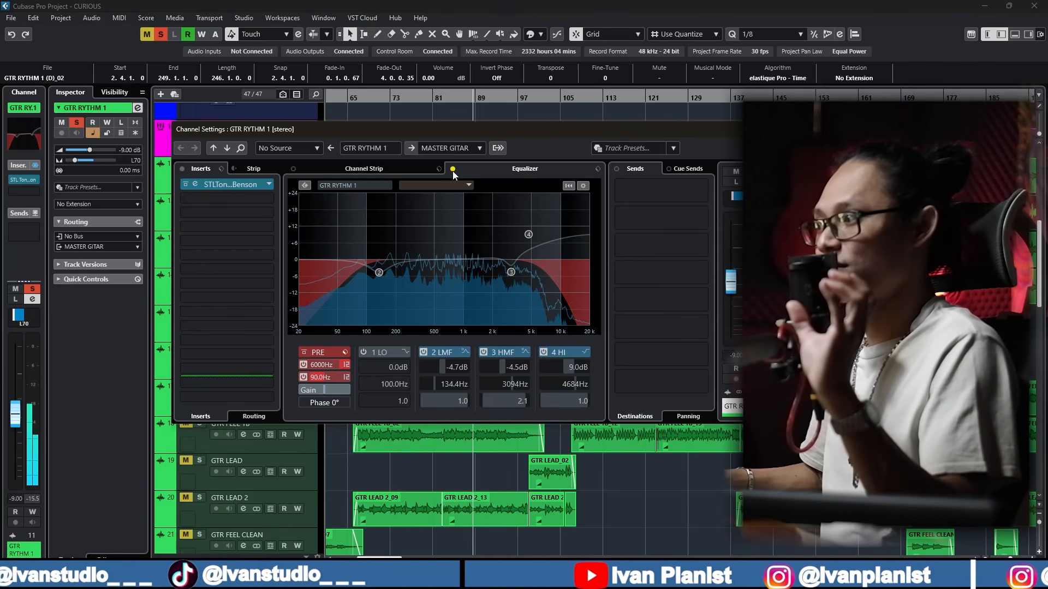
{"action": "key", "text": "space"}
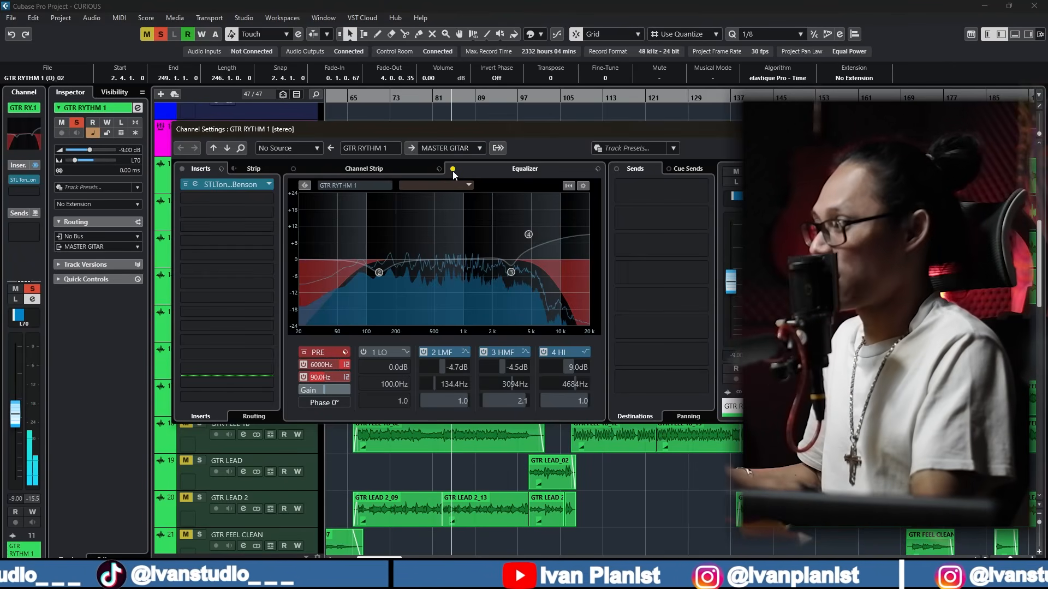
{"action": "left_click", "coordinate": [453, 170]}
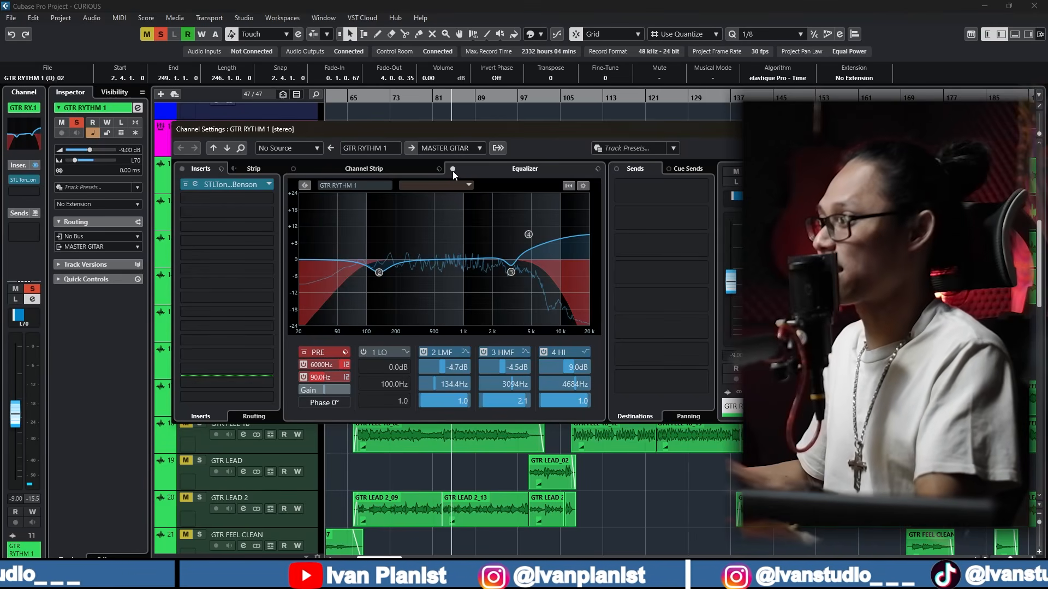
{"action": "key", "text": "space"}
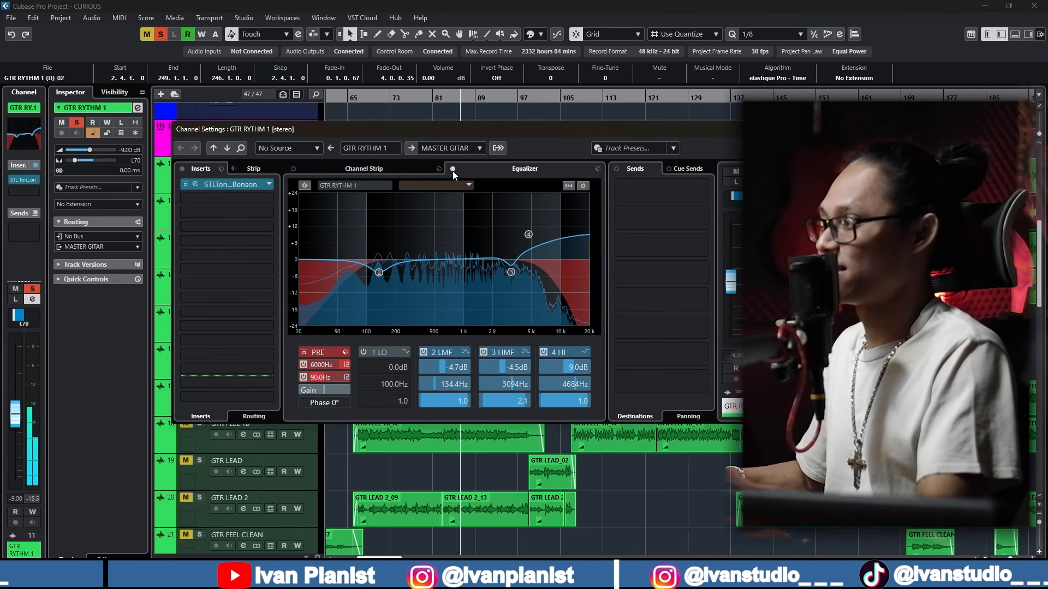
{"action": "key", "text": "space"}
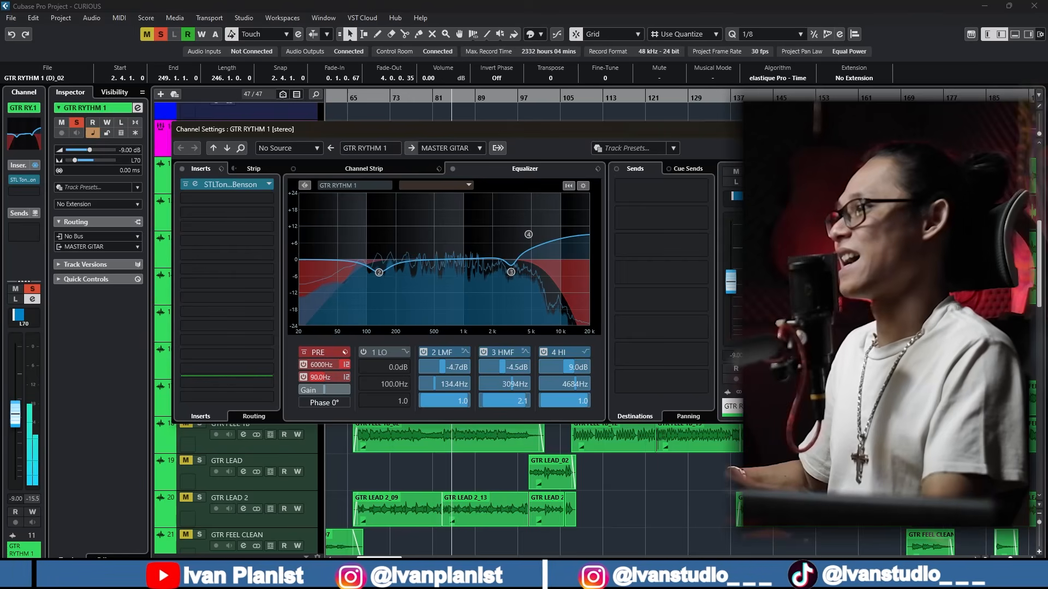
Close the channel settings, remove the solo from GTR RYTHM 1, and solo GTR RYTHM 1B.
{"action": "left_click", "coordinate": [752, 129]}
{"action": "left_click", "coordinate": [198, 164]}
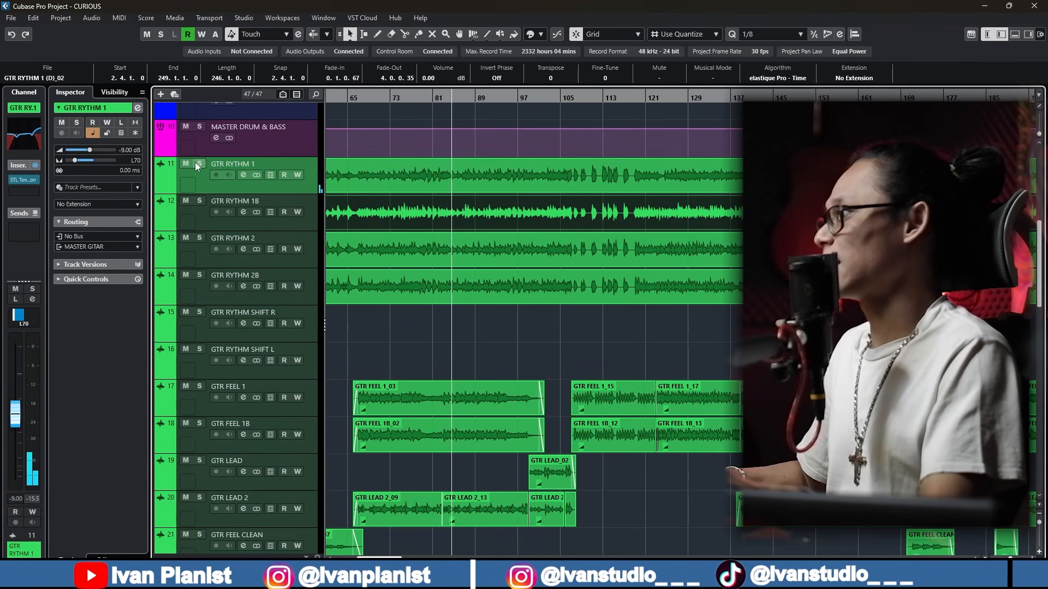
{"action": "left_click", "coordinate": [212, 218]}
{"action": "left_click", "coordinate": [200, 200]}
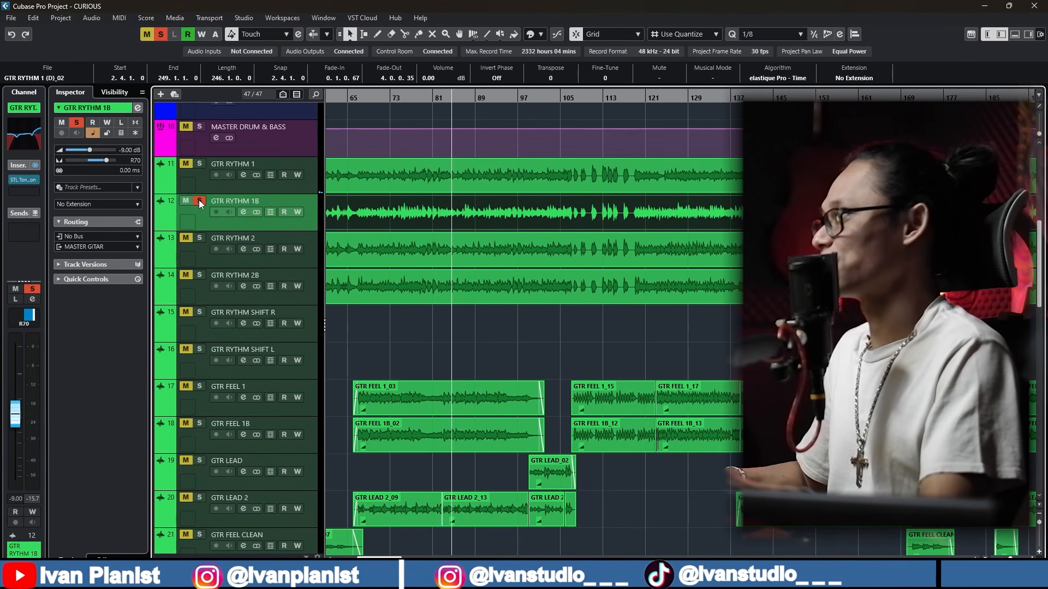
Play GTR RYTHM 1B and examine its channel equalizer and STL Tonality amp settings.
{"action": "left_click", "coordinate": [246, 212]}
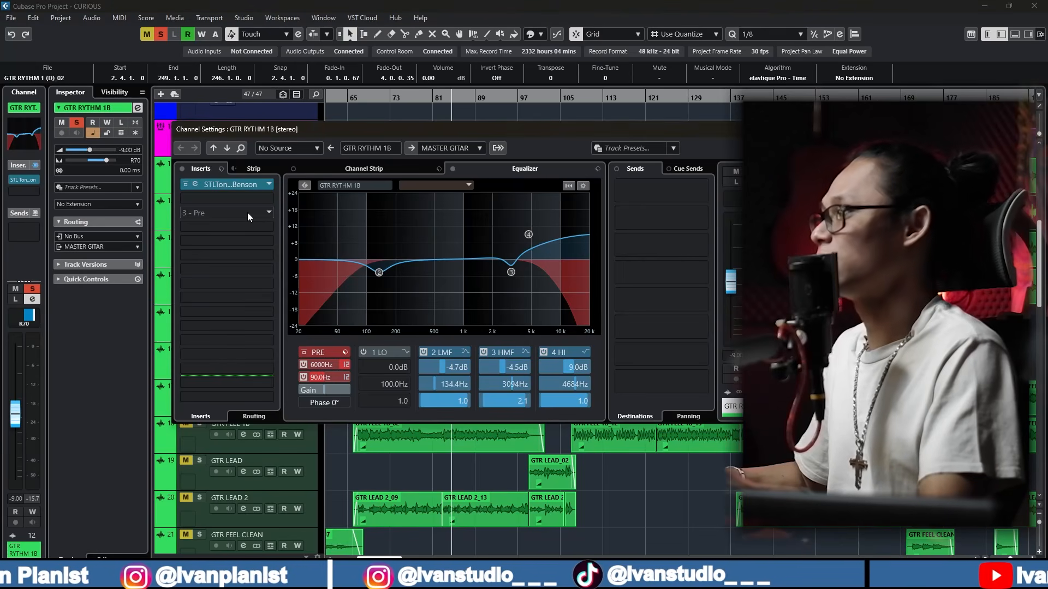
{"action": "key", "text": "space"}
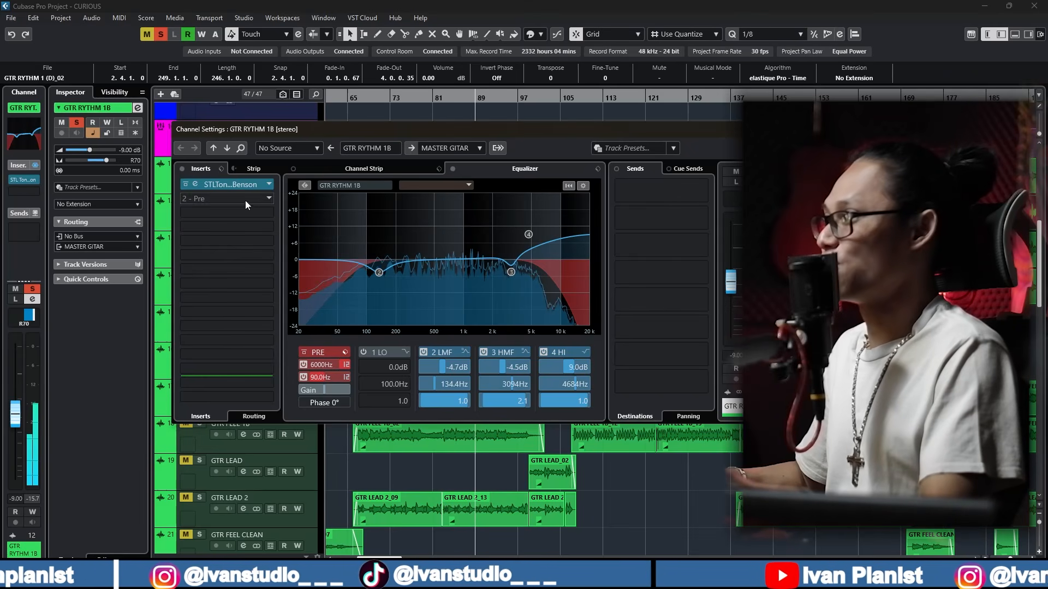
{"action": "left_click", "coordinate": [194, 183]}
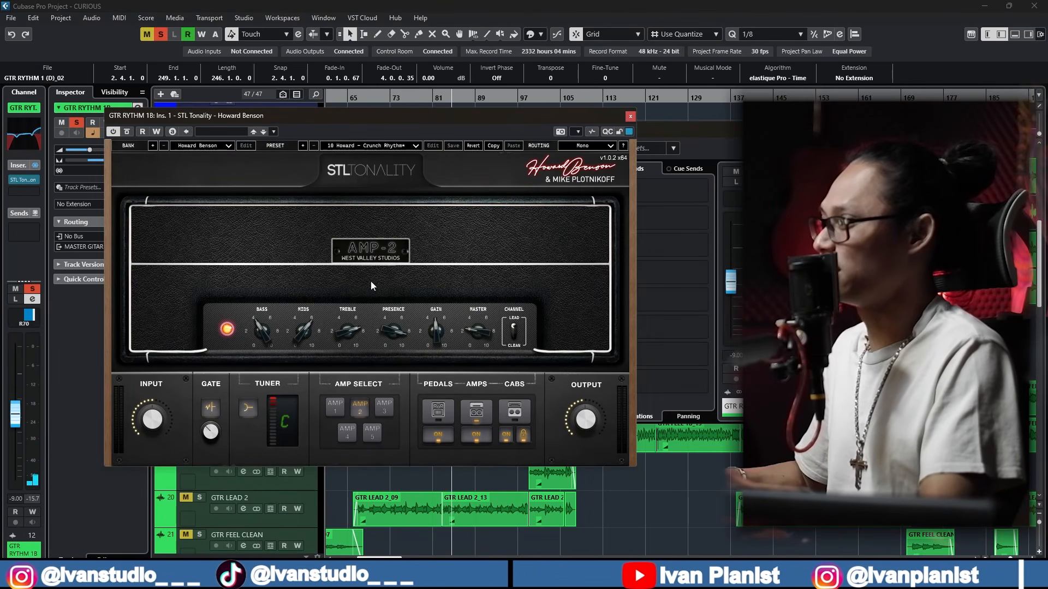
{"action": "left_click", "coordinate": [630, 116]}
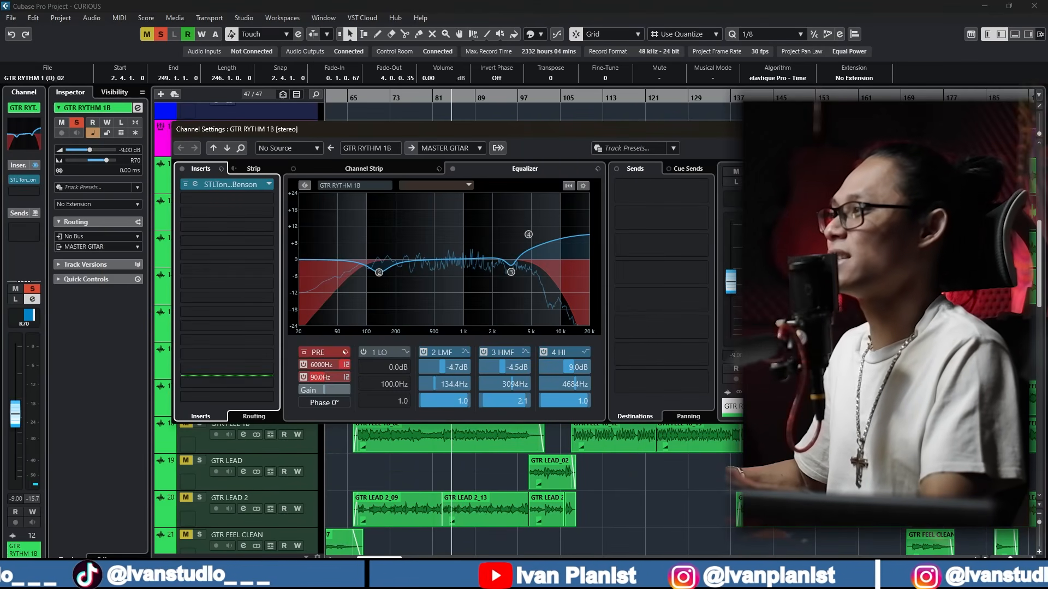
{"action": "left_click", "coordinate": [796, 129]}
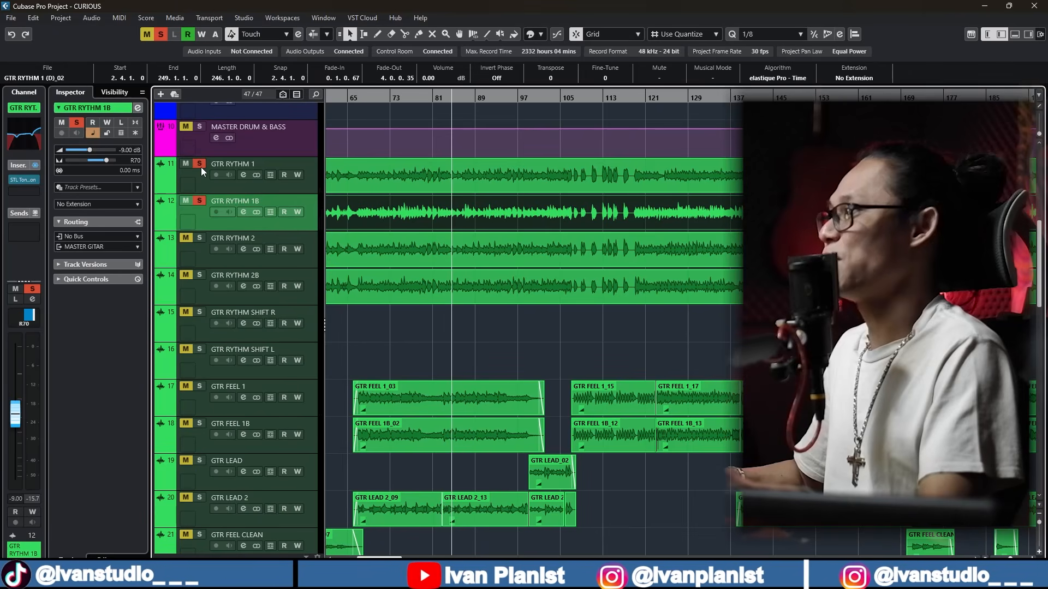
Listen to GTR RYTHM 1 and GTR RYTHM 1B soloed together, and clear all solos.
{"action": "key", "text": "space"}
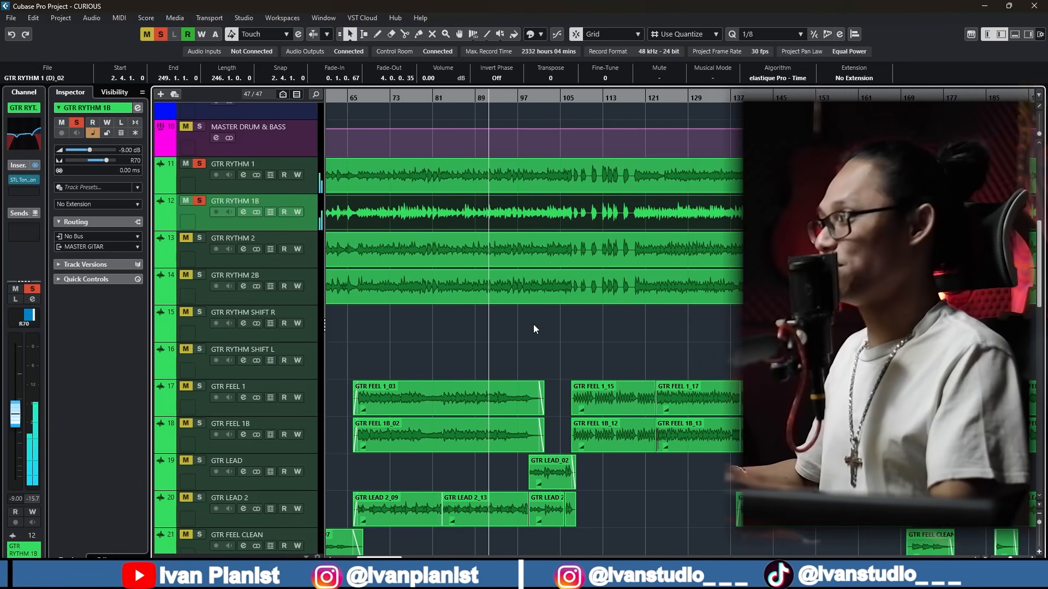
{"action": "key", "text": "space"}
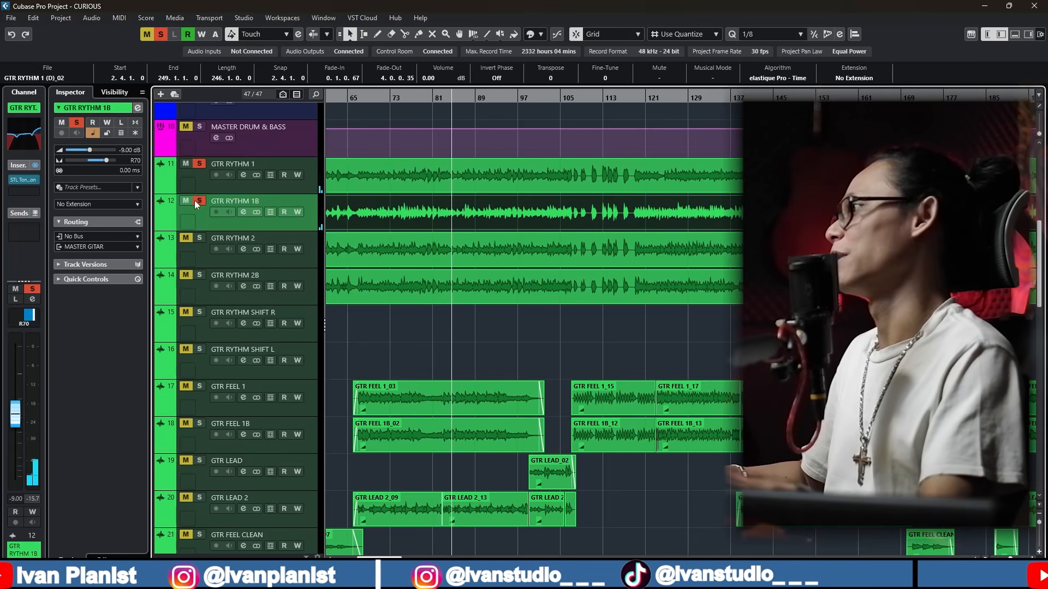
{"action": "left_click", "coordinate": [160, 33]}
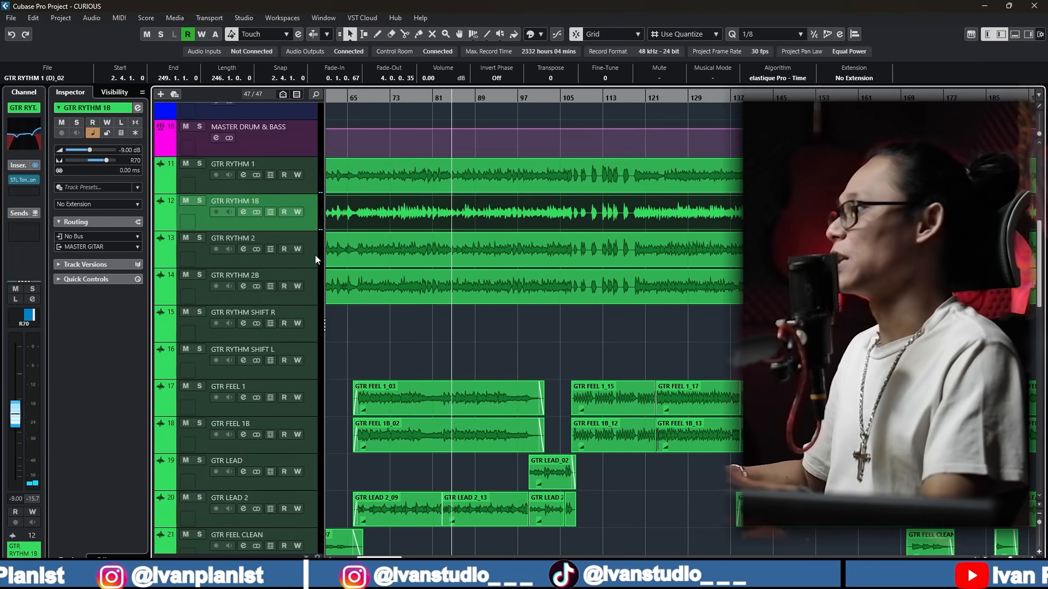
Review the channel settings of GTR RYTHM 2 and GTR RYTHM 2B one after the other.
{"action": "left_click", "coordinate": [315, 254]}
{"action": "left_click", "coordinate": [246, 251]}
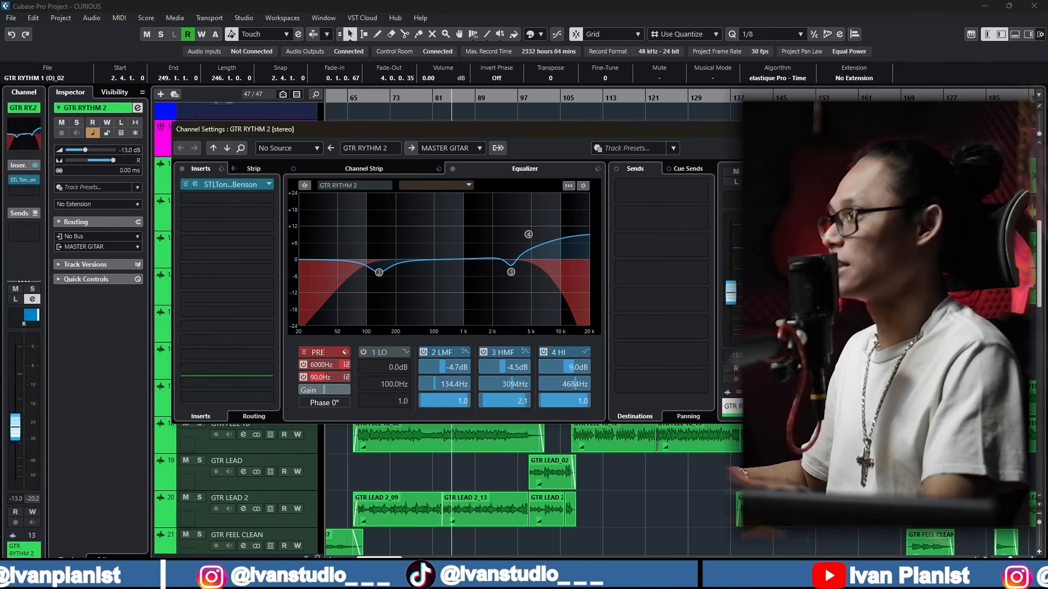
{"action": "key", "text": "Escape"}
{"action": "left_click", "coordinate": [310, 294]}
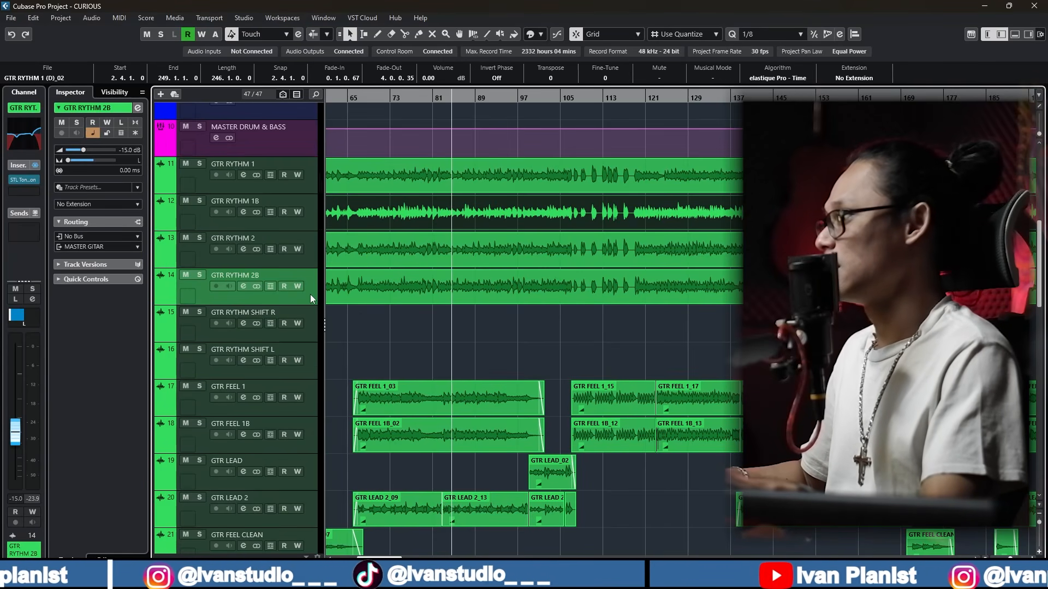
{"action": "left_click", "coordinate": [242, 285]}
{"action": "key", "text": "Escape"}
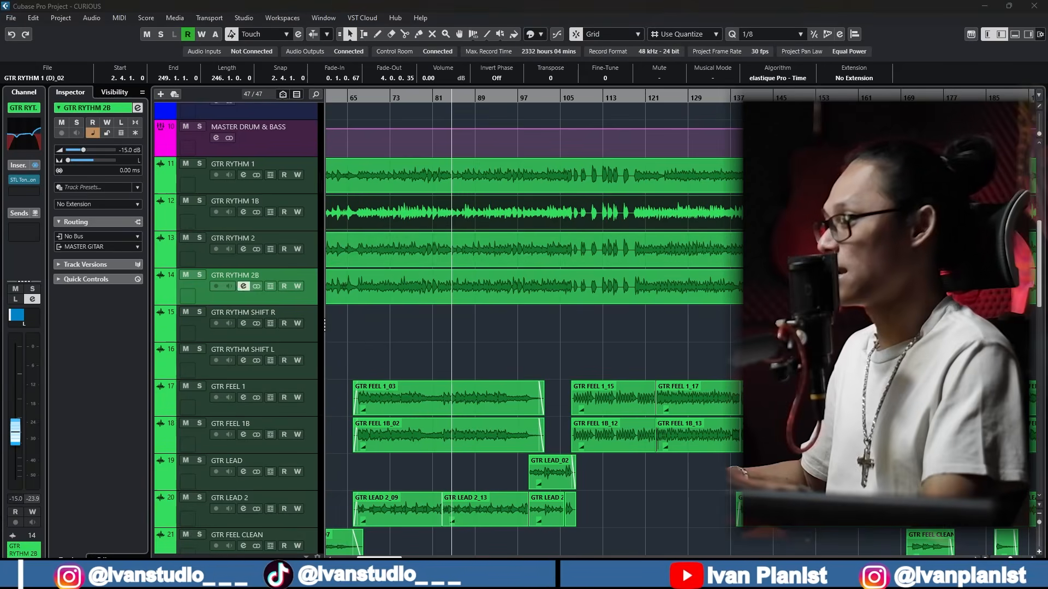
Solo GTR FEEL 1, play it from about bar 107, and examine its channel equalizer and STL Tonality amp settings.
{"action": "left_click", "coordinate": [578, 104]}
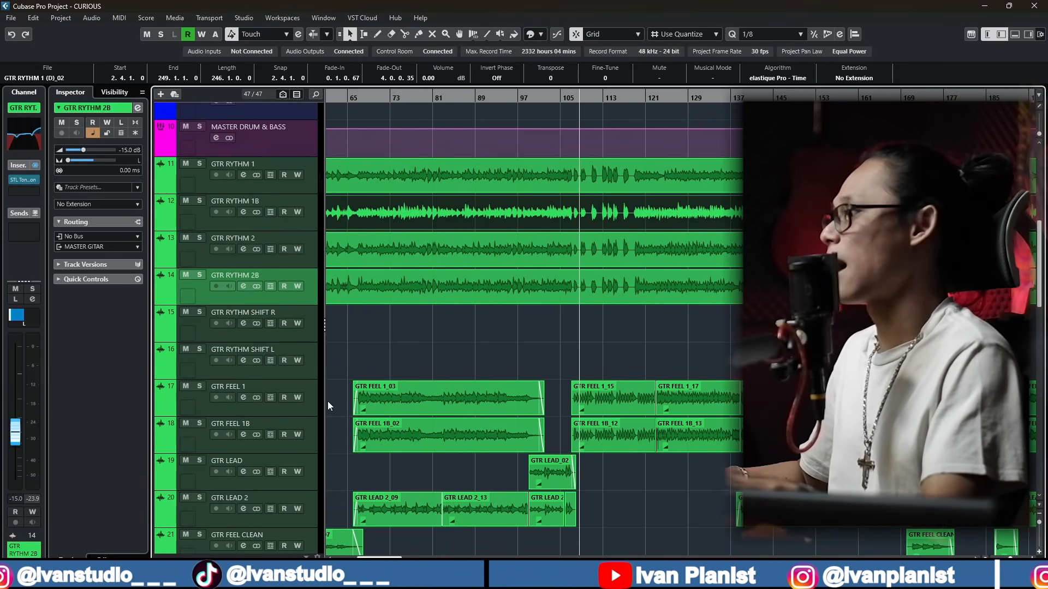
{"action": "left_click", "coordinate": [308, 406]}
{"action": "left_click", "coordinate": [243, 397]}
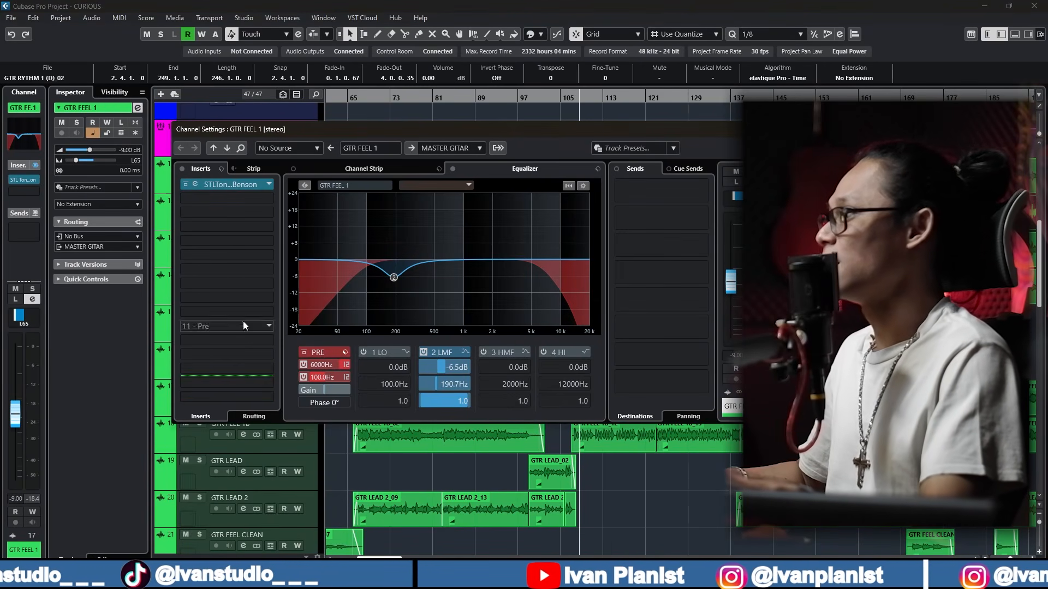
{"action": "key", "text": "s"}
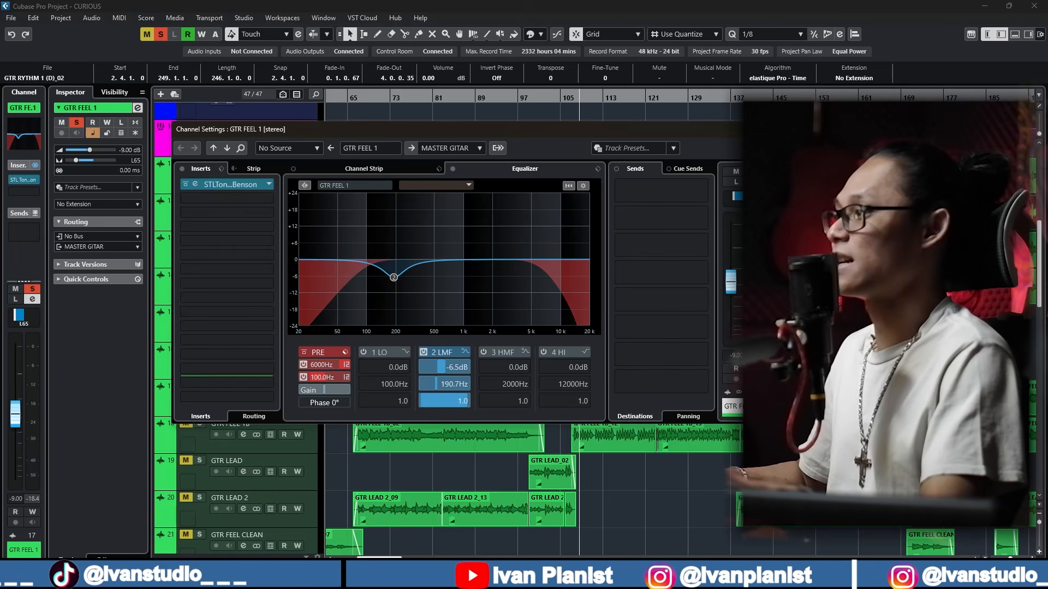
{"action": "key", "text": "space"}
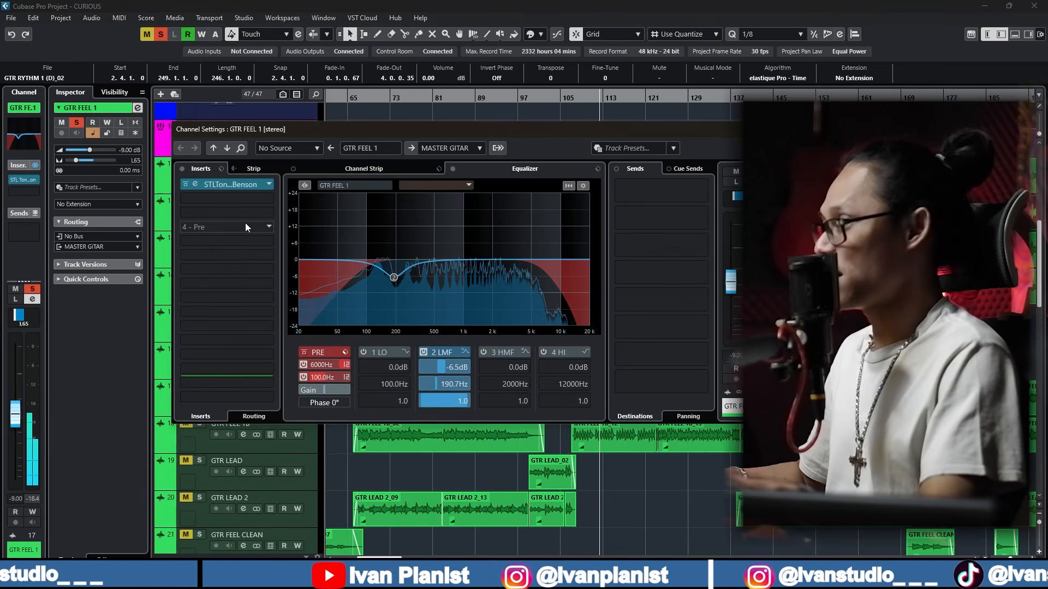
{"action": "left_click", "coordinate": [195, 184]}
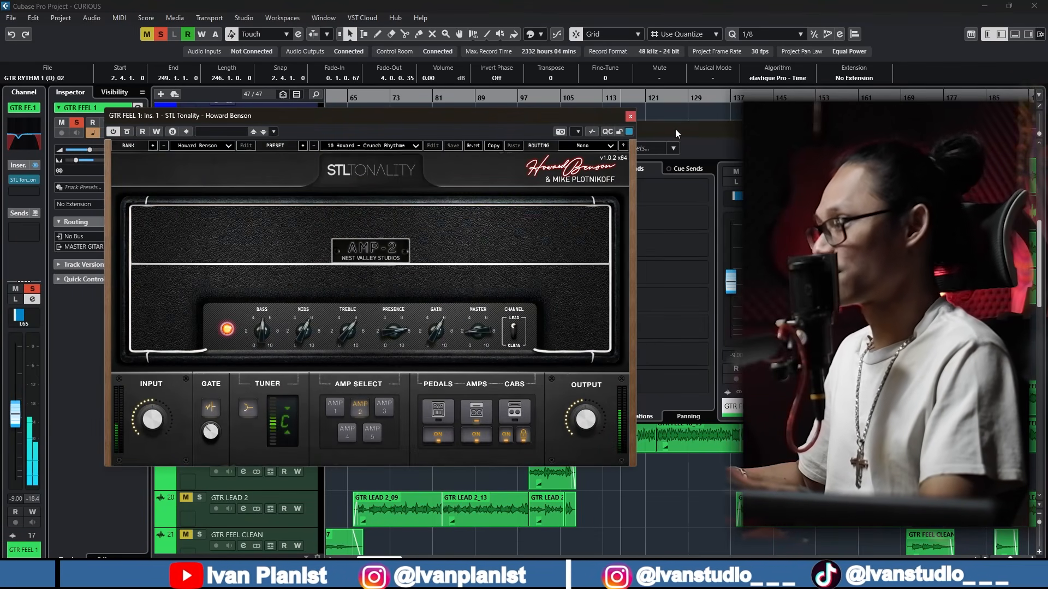
{"action": "left_click", "coordinate": [630, 118]}
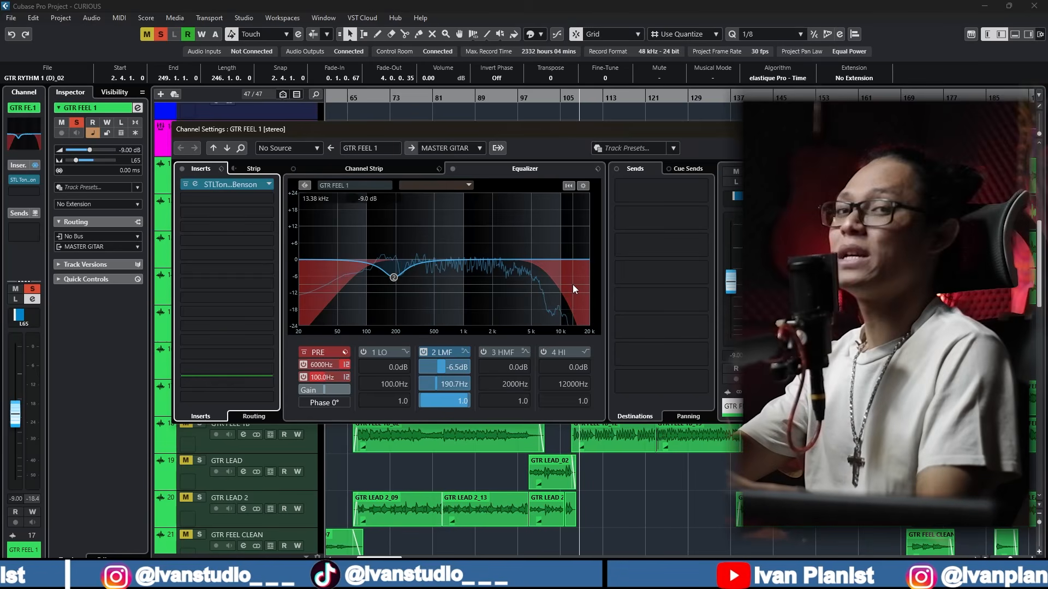
Try a 14.6 dB high-band boost at 5196 Hz on GTR FEEL 1, switch that band off, and close the channel settings.
{"action": "left_click_drag", "start_coordinate": [580, 260], "coordinate": [533, 221]}
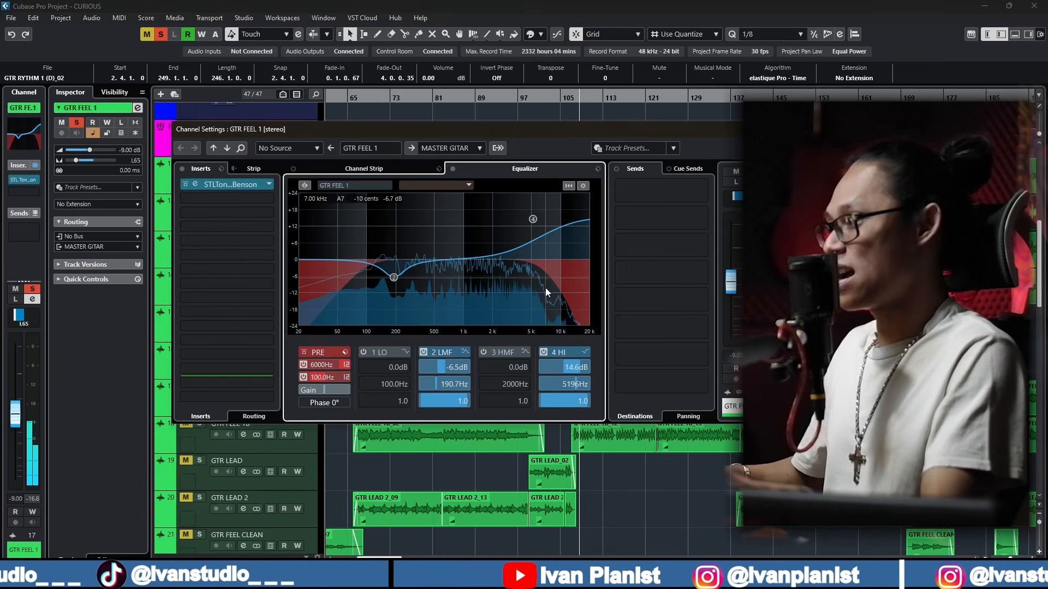
{"action": "left_click", "coordinate": [544, 355]}
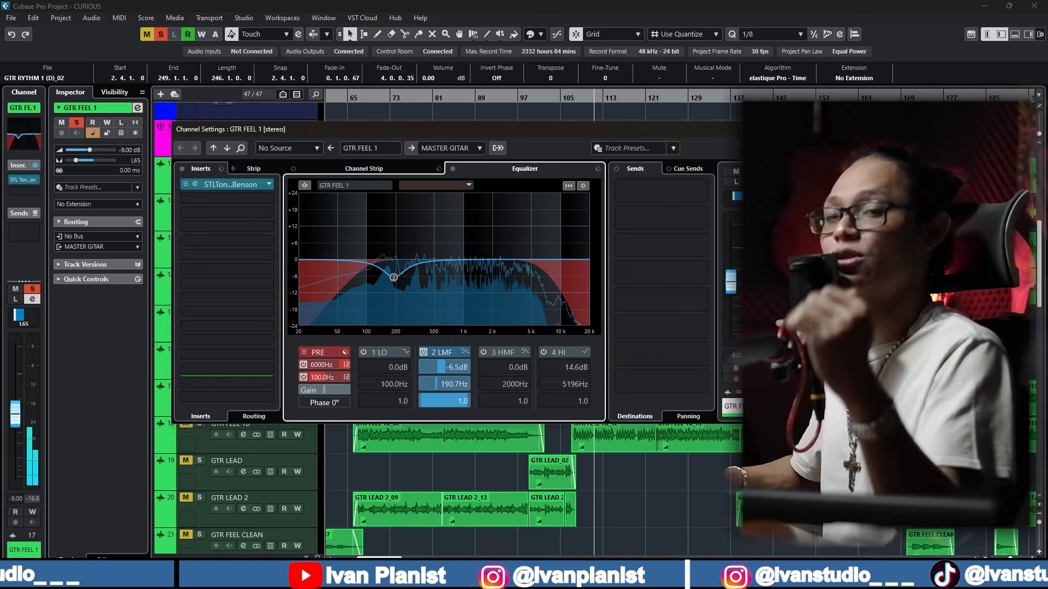
{"action": "key", "text": "Escape"}
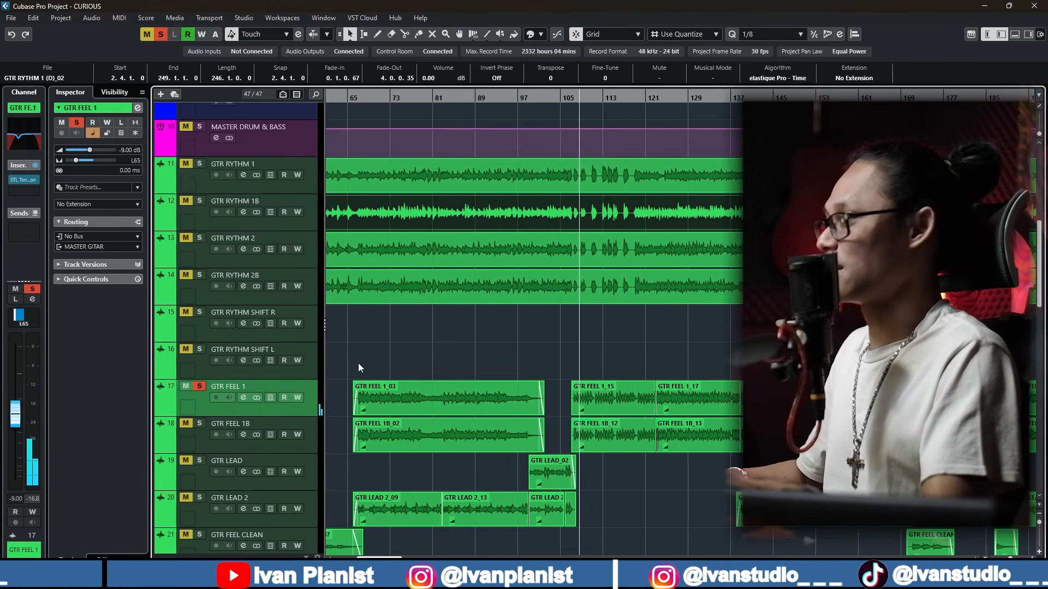
Add GTR FEEL 1B to the solo and review its channel equalizer during playback.
{"action": "left_click", "coordinate": [198, 422]}
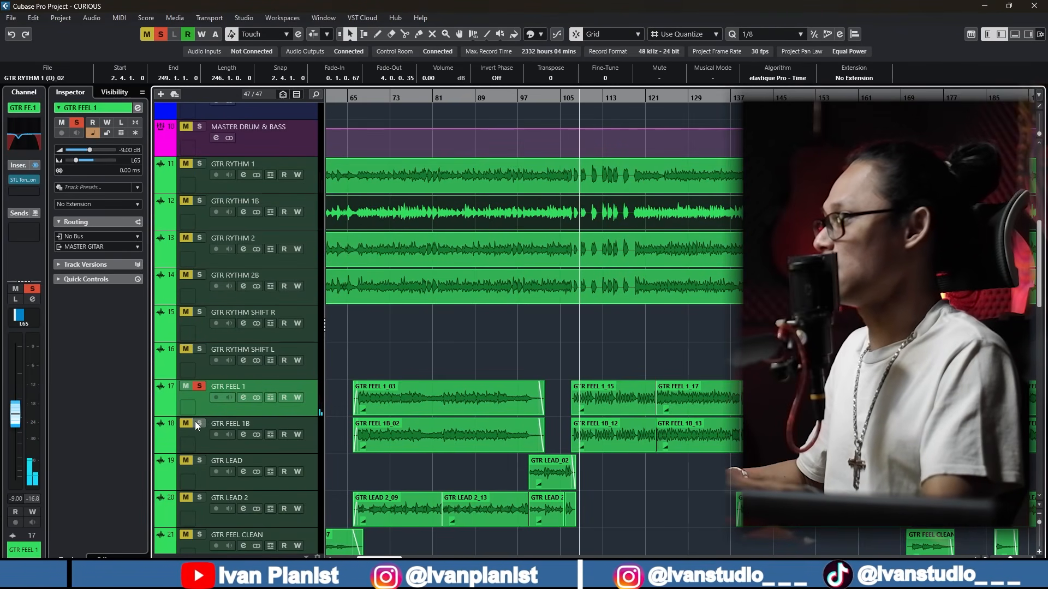
{"action": "left_click", "coordinate": [244, 436]}
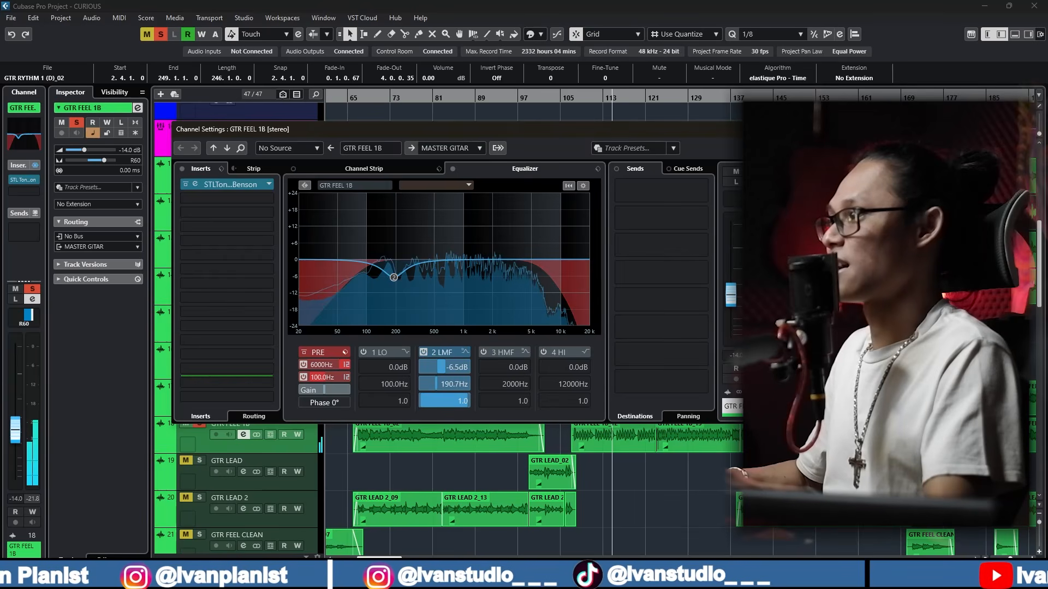
{"action": "key", "text": "e"}
Compare the volume and pan of GTR FEEL 1 and GTR FEEL 1B, and play both tracks together.
{"action": "left_click", "coordinate": [278, 405]}
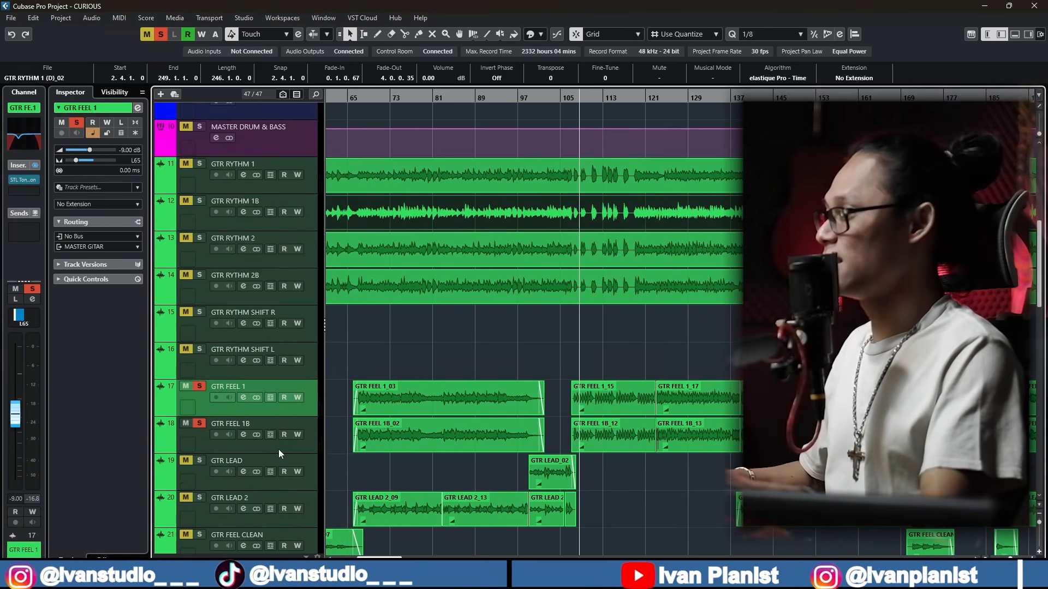
{"action": "left_click", "coordinate": [278, 449]}
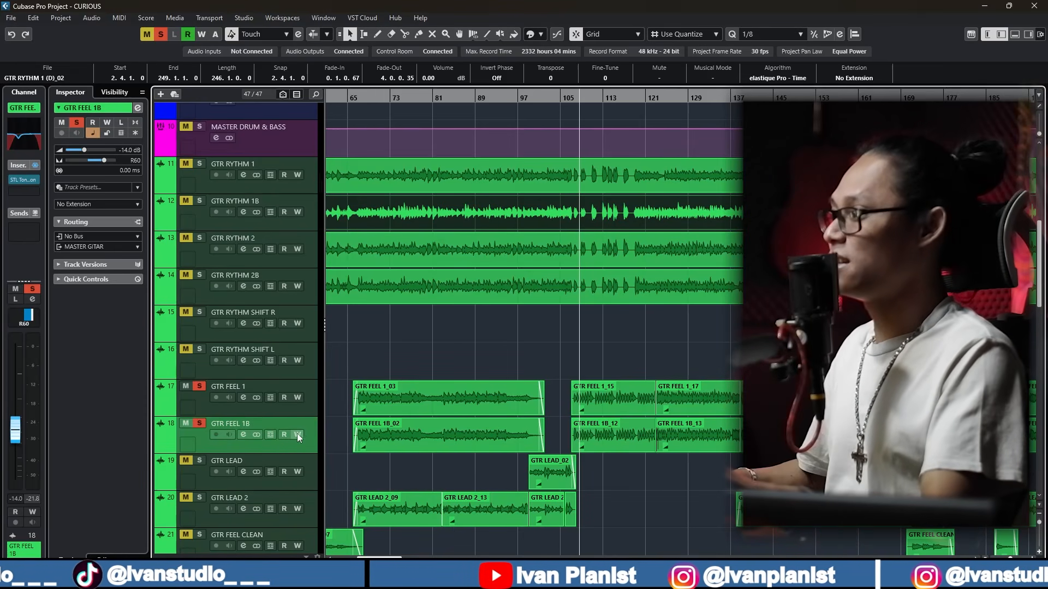
{"action": "key", "text": "space"}
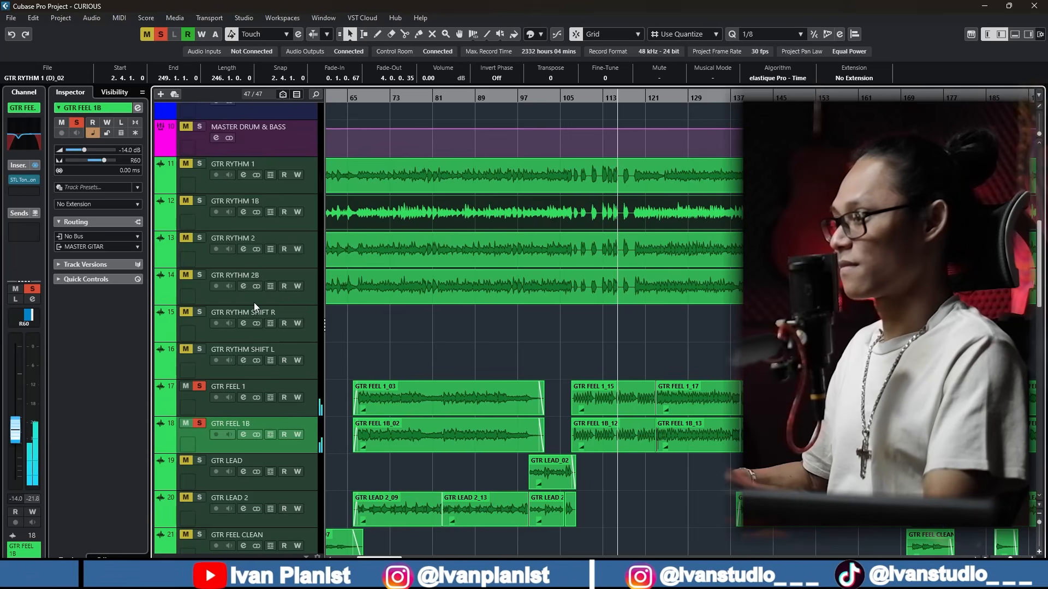
{"action": "key", "text": "space"}
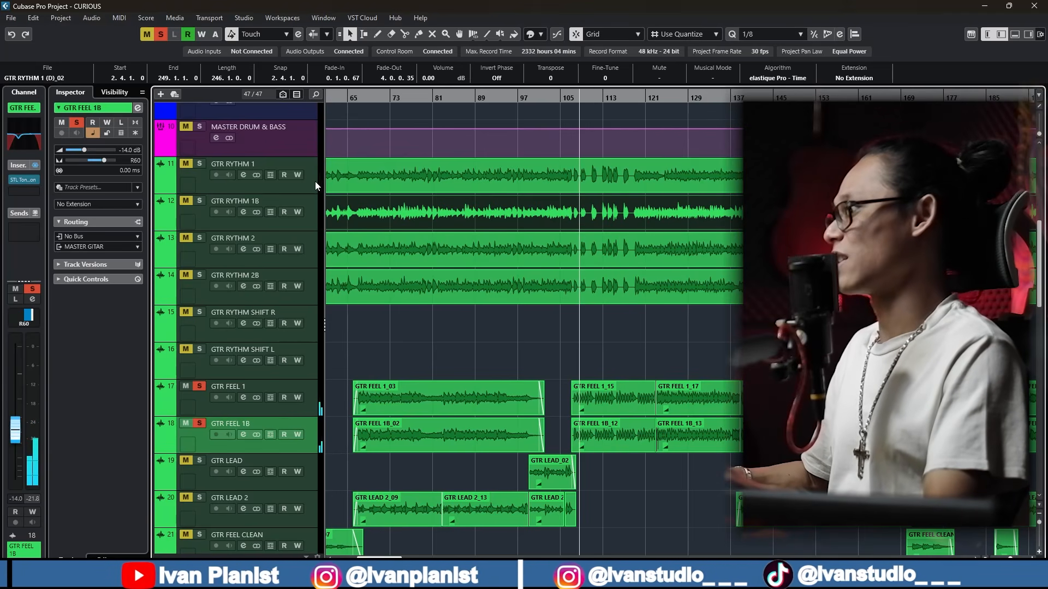
Add the four GTR RYTHM tracks to the soloed feel guitars, play them together, and clear all solos and the event selection.
{"action": "left_click", "coordinate": [316, 182]}
{"action": "left_click", "coordinate": [316, 278], "text": "shift"}
{"action": "key", "text": "s"}
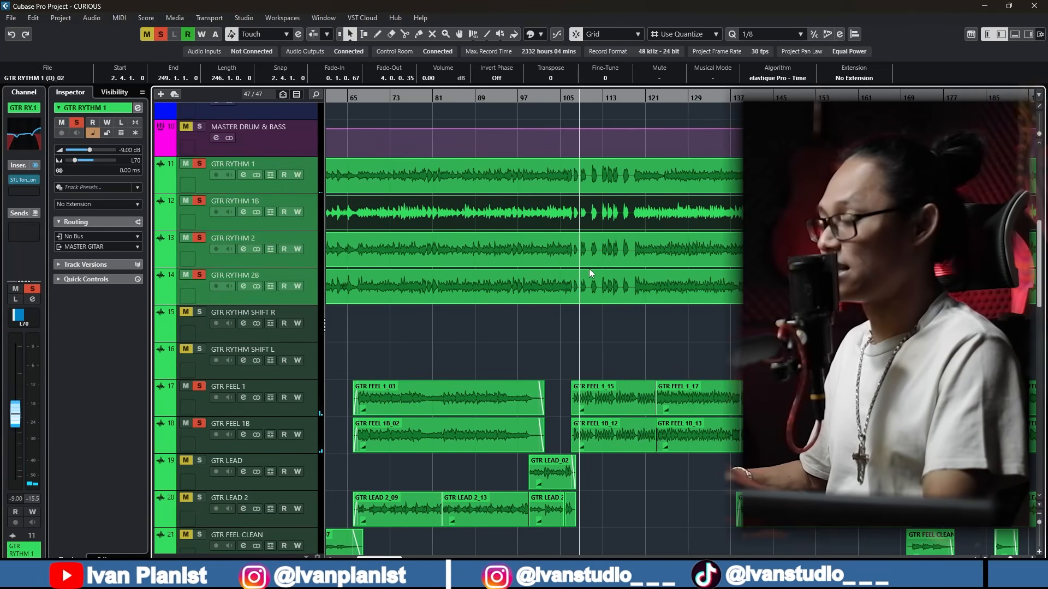
{"action": "key", "text": "space"}
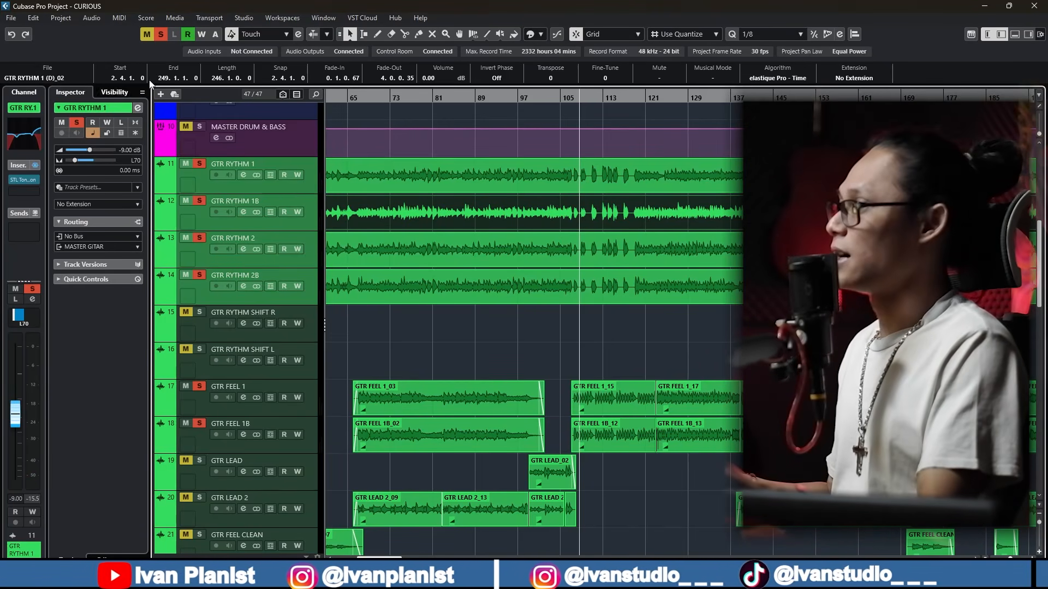
{"action": "left_click", "coordinate": [160, 34]}
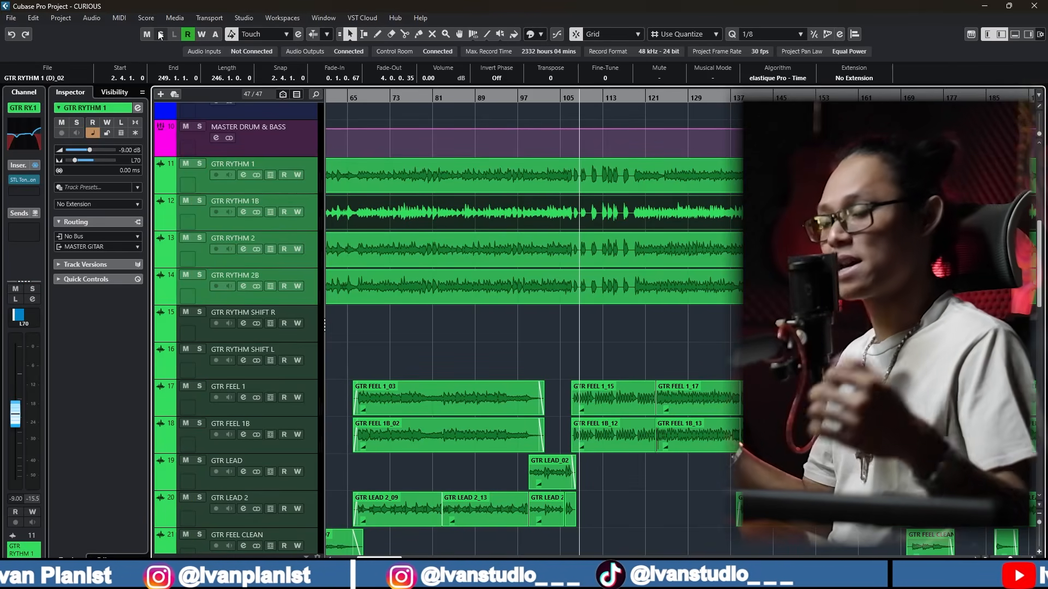
{"action": "left_click", "coordinate": [411, 315]}
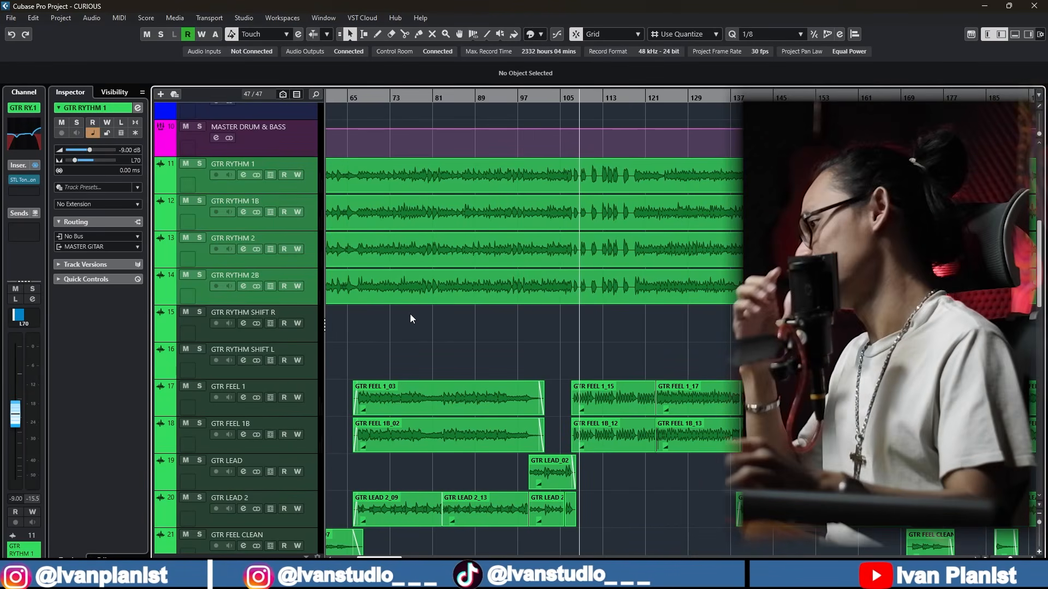
Solo GTR LEAD and GTR LEAD 2 and play them from about bar 95.
{"action": "scroll", "coordinate": [604, 313], "scroll_direction": "down", "scroll_amount": 3}
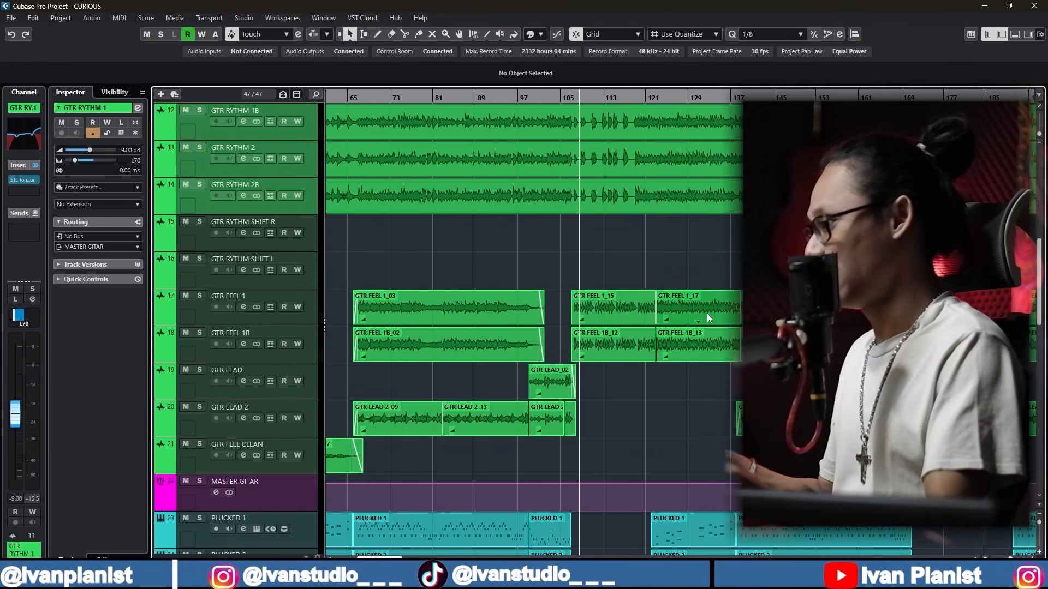
{"action": "left_click", "coordinate": [298, 395]}
{"action": "left_click", "coordinate": [537, 96]}
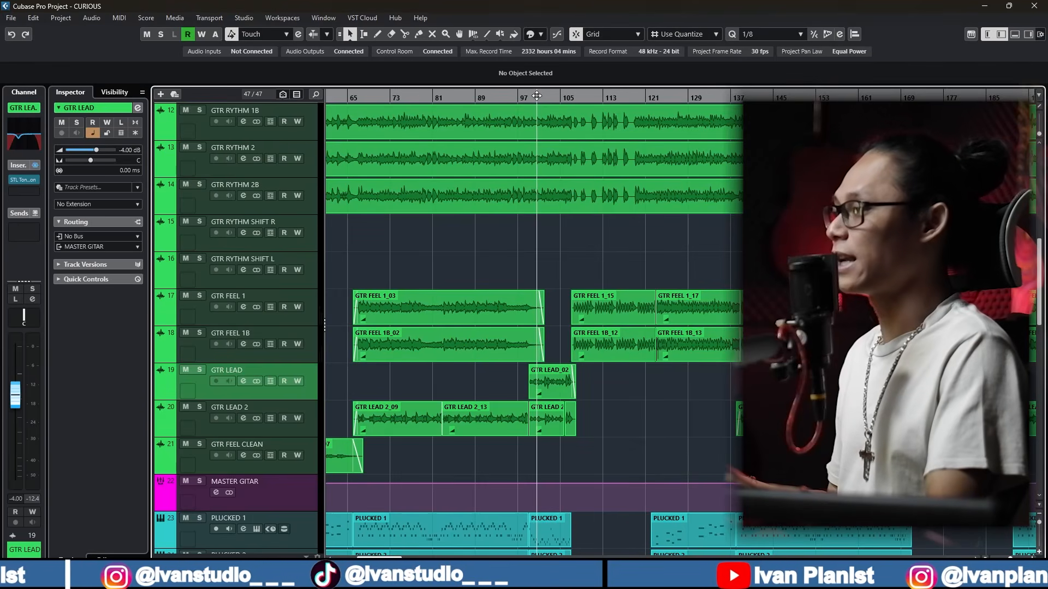
{"action": "left_click", "coordinate": [514, 98]}
{"action": "left_click", "coordinate": [312, 421], "text": "shift"}
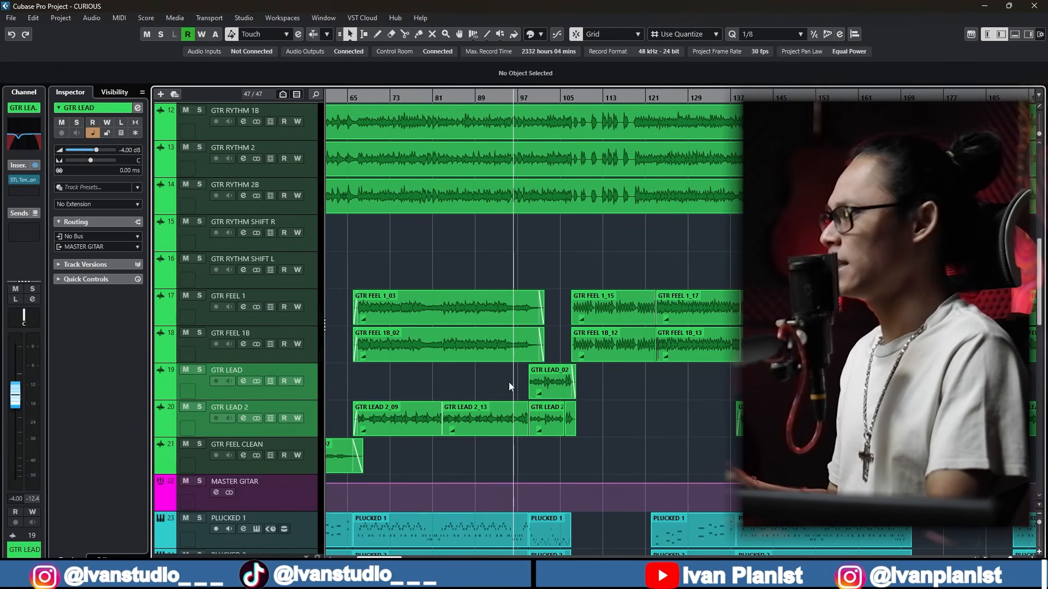
{"action": "scroll", "coordinate": [587, 329], "scroll_direction": "up", "scroll_amount": 3}
{"action": "key", "text": "s"}
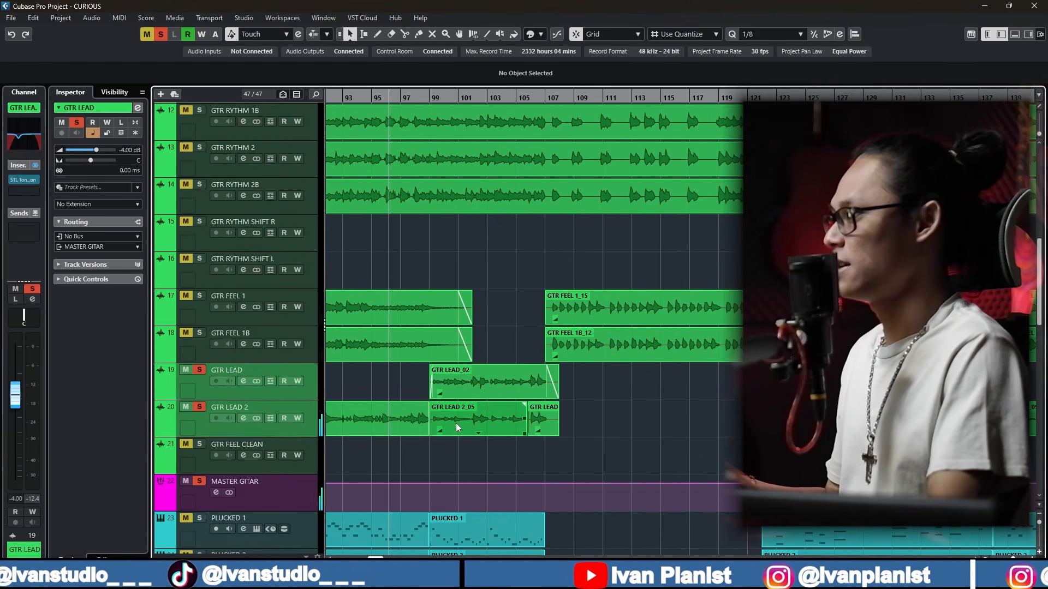
Follow both lead guitars through the overlapping section around bars 99 to 107, and check the volume and pan of GTR LEAD 2.
{"action": "scroll", "coordinate": [457, 415], "scroll_direction": "up", "scroll_amount": 2}
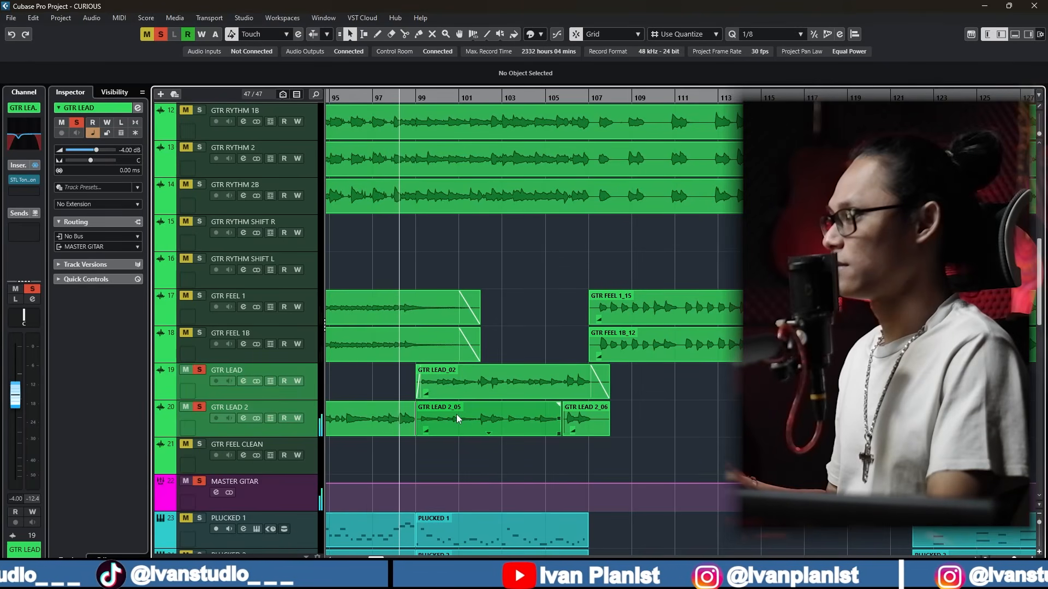
{"action": "scroll", "coordinate": [511, 407], "scroll_direction": "down", "scroll_amount": 1}
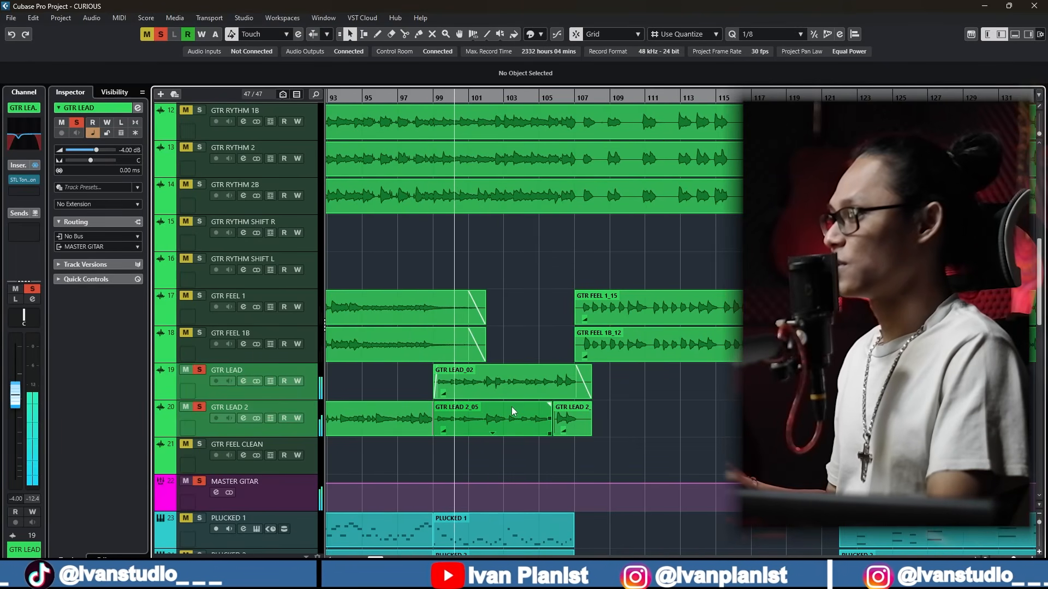
{"action": "scroll", "coordinate": [511, 407], "scroll_direction": "down", "scroll_amount": 1}
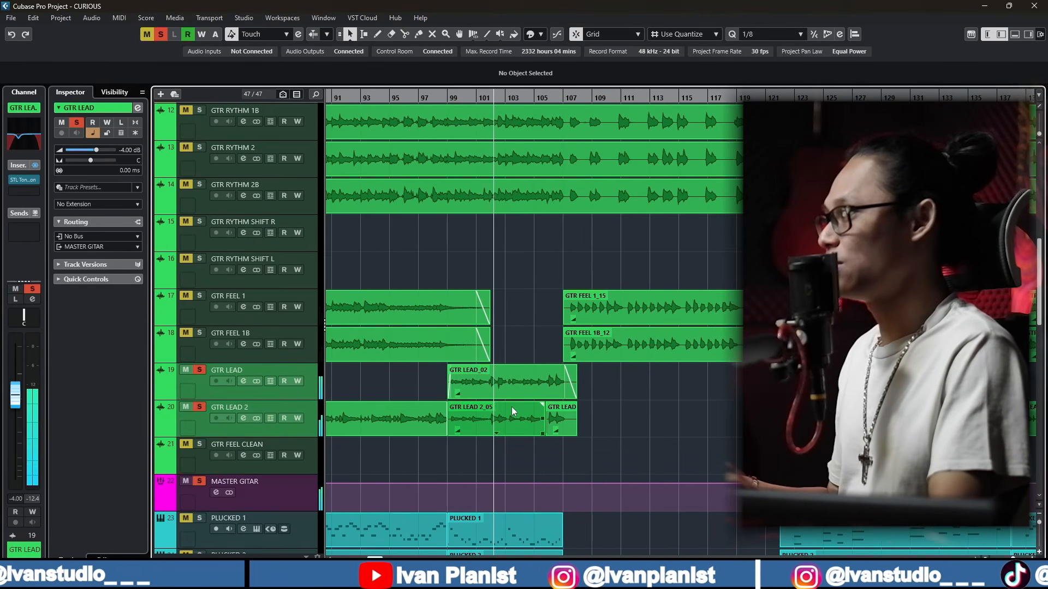
{"action": "scroll", "coordinate": [512, 407], "scroll_direction": "down", "scroll_amount": 1}
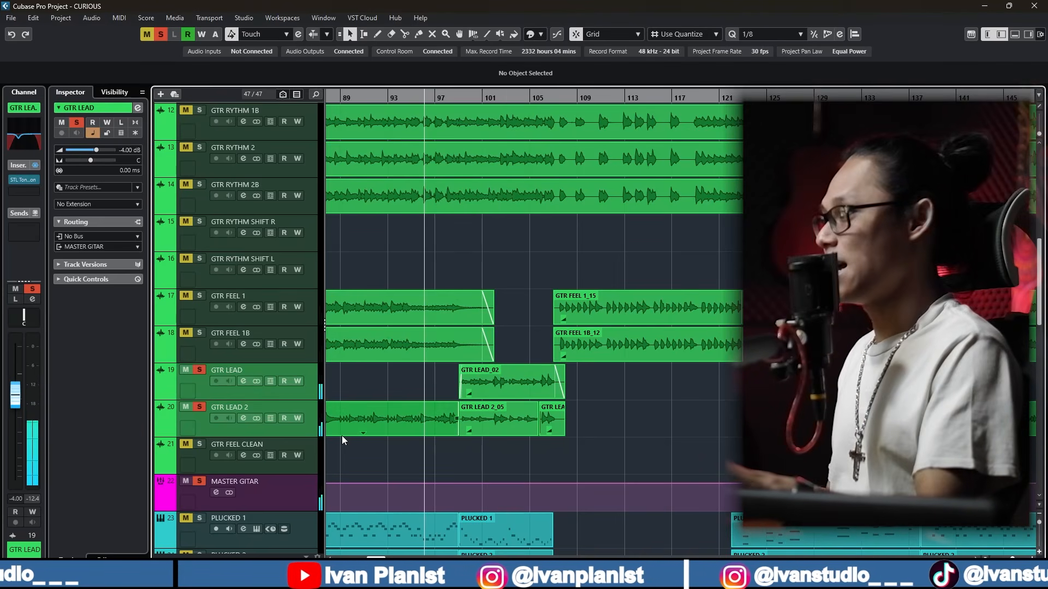
{"action": "left_click", "coordinate": [296, 427]}
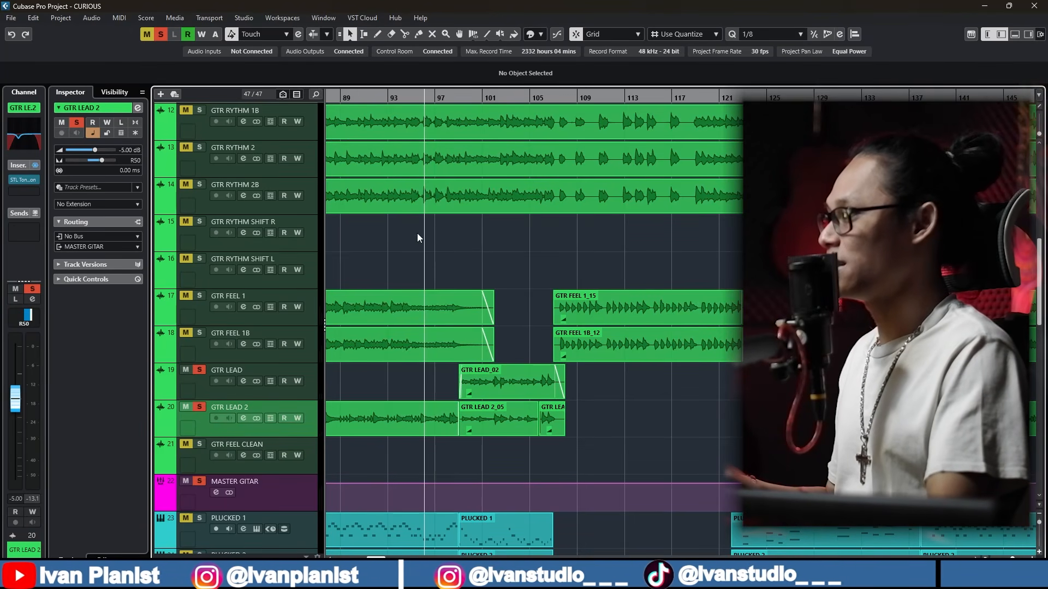
{"action": "key", "text": "space"}
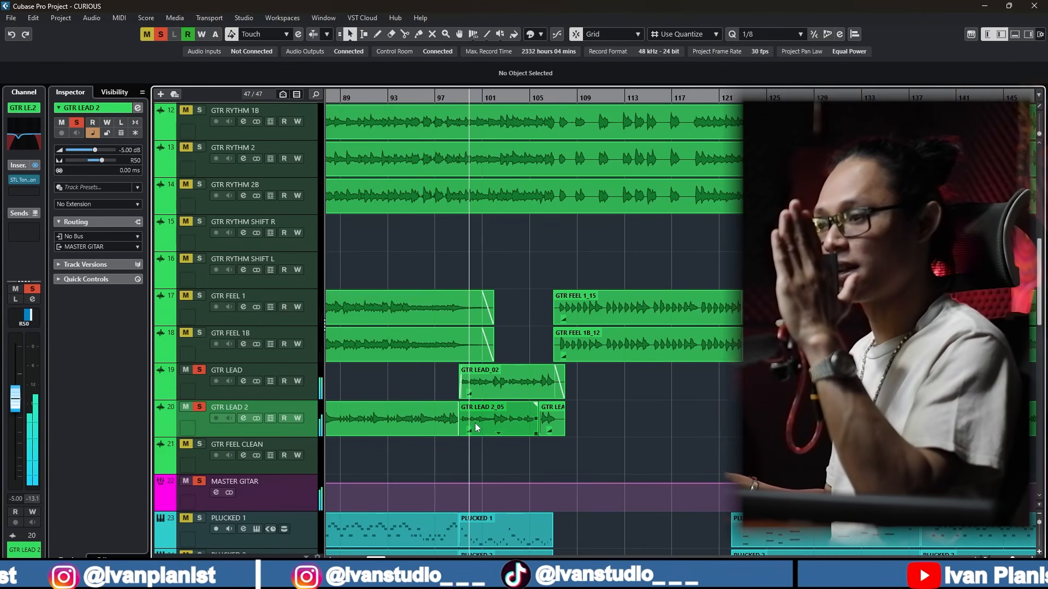
Examine the channel equalizer and STL Tonality amp settings of GTR LEAD, and close both windows.
{"action": "left_click", "coordinate": [244, 379]}
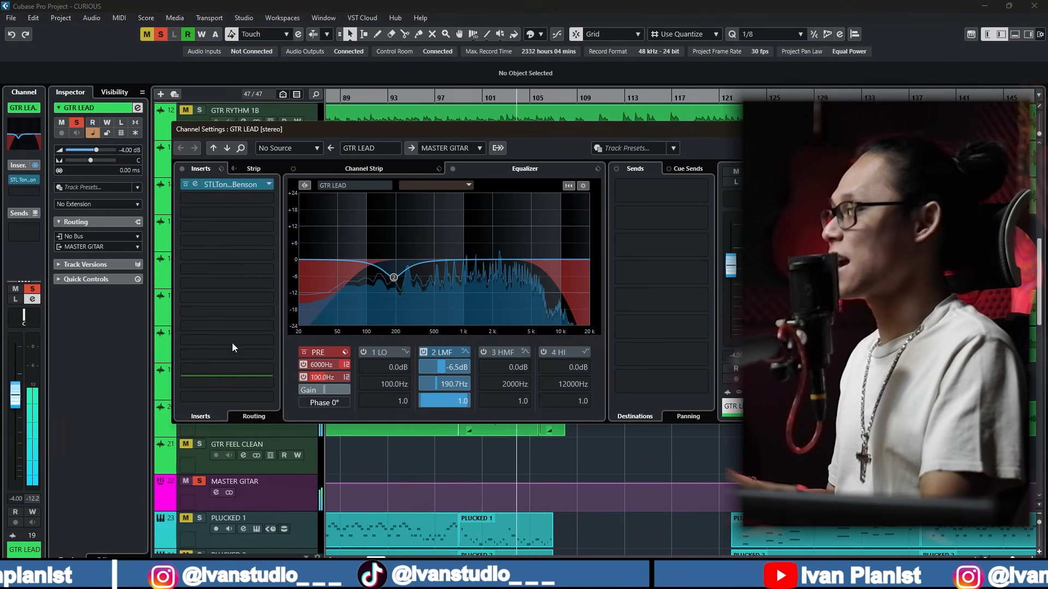
{"action": "left_click", "coordinate": [194, 184]}
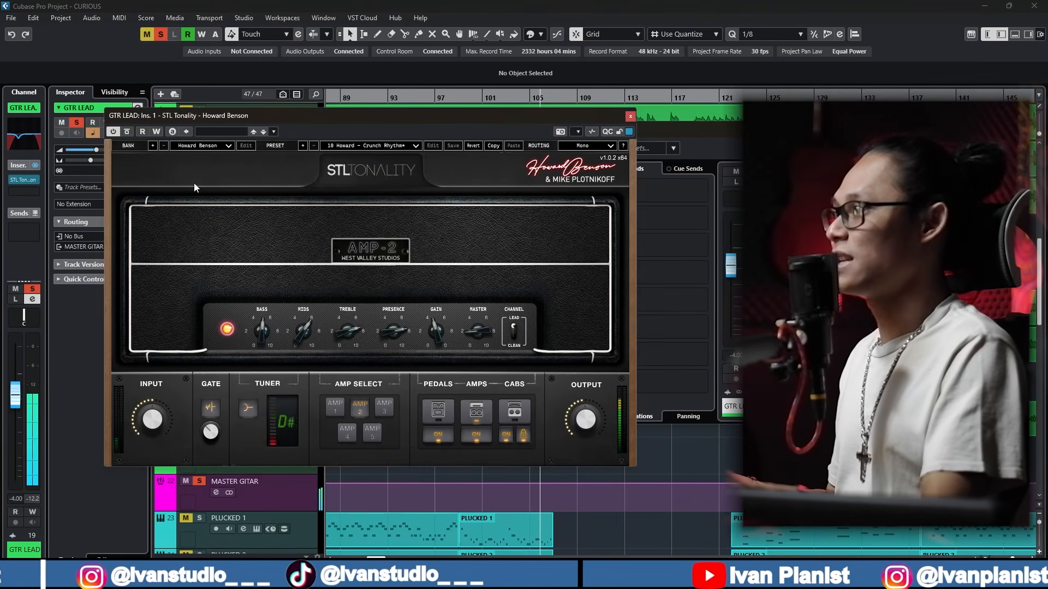
{"action": "left_click", "coordinate": [631, 115]}
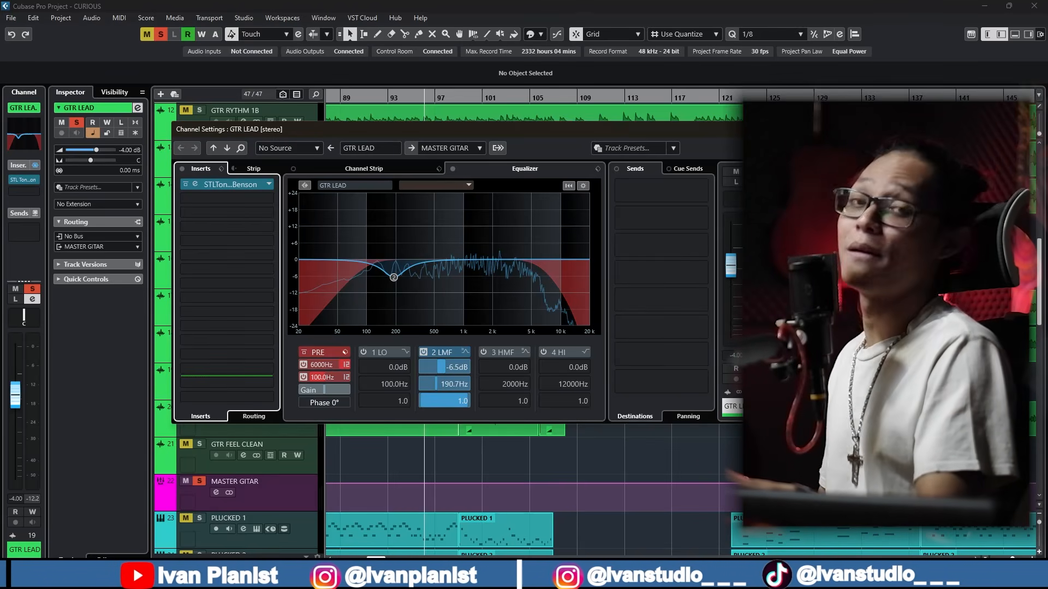
{"action": "left_click", "coordinate": [195, 184]}
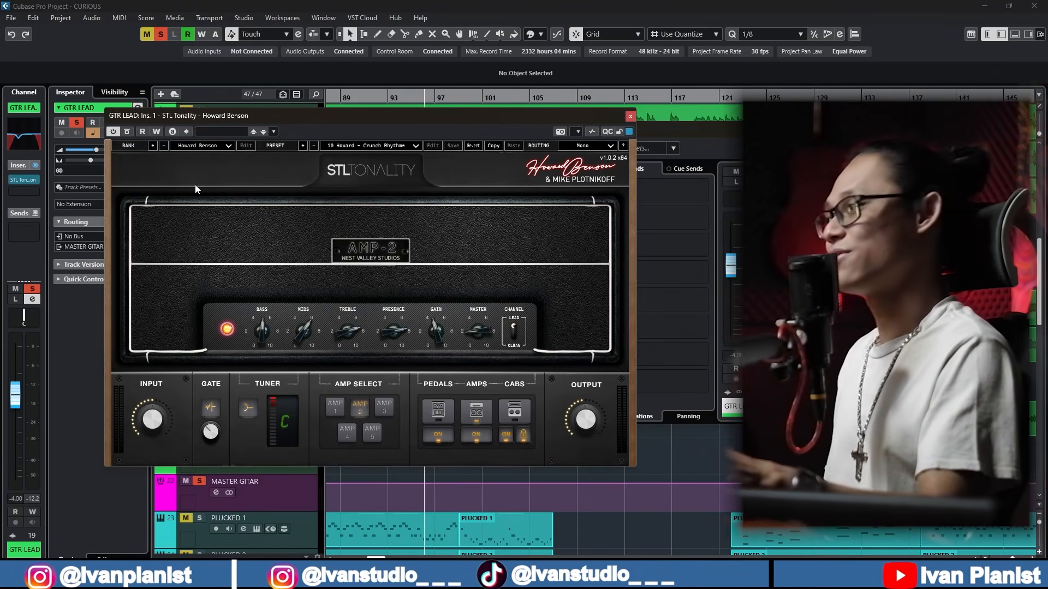
{"action": "left_click", "coordinate": [631, 116]}
{"action": "left_click", "coordinate": [768, 129]}
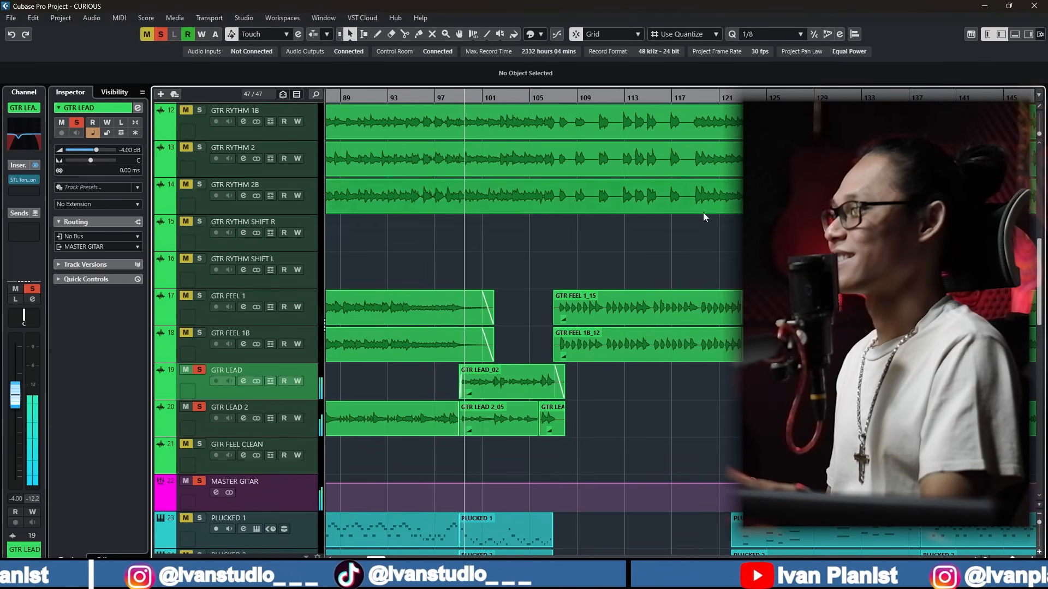
Take GTR LEAD 2 and GTR LEAD out of solo.
{"action": "scroll", "coordinate": [577, 407], "scroll_direction": "down", "scroll_amount": 4}
{"action": "scroll", "coordinate": [575, 404], "scroll_direction": "down", "scroll_amount": 3}
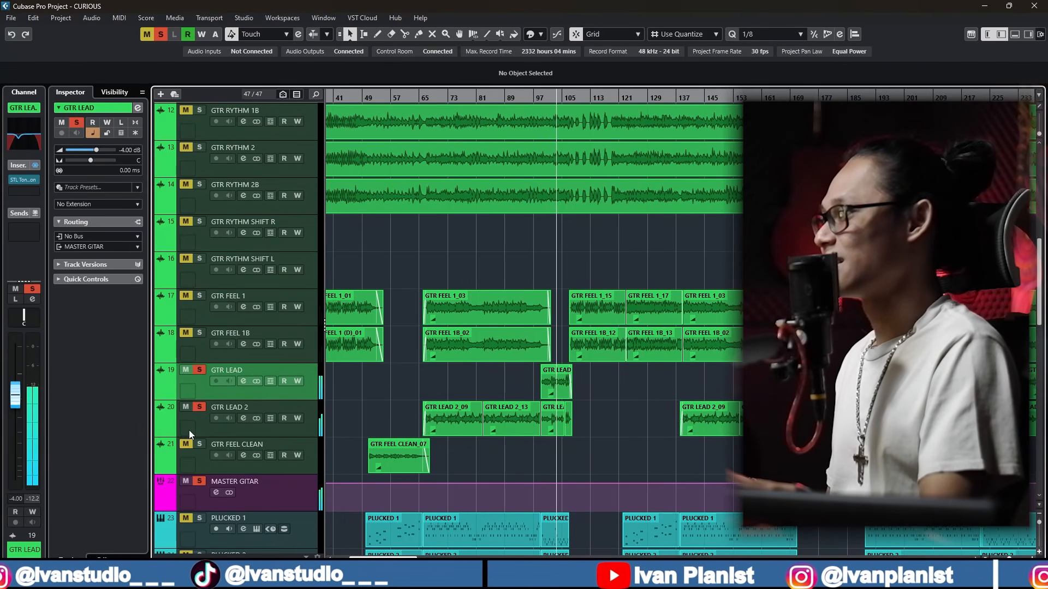
{"action": "left_click", "coordinate": [200, 409]}
{"action": "left_click", "coordinate": [201, 373]}
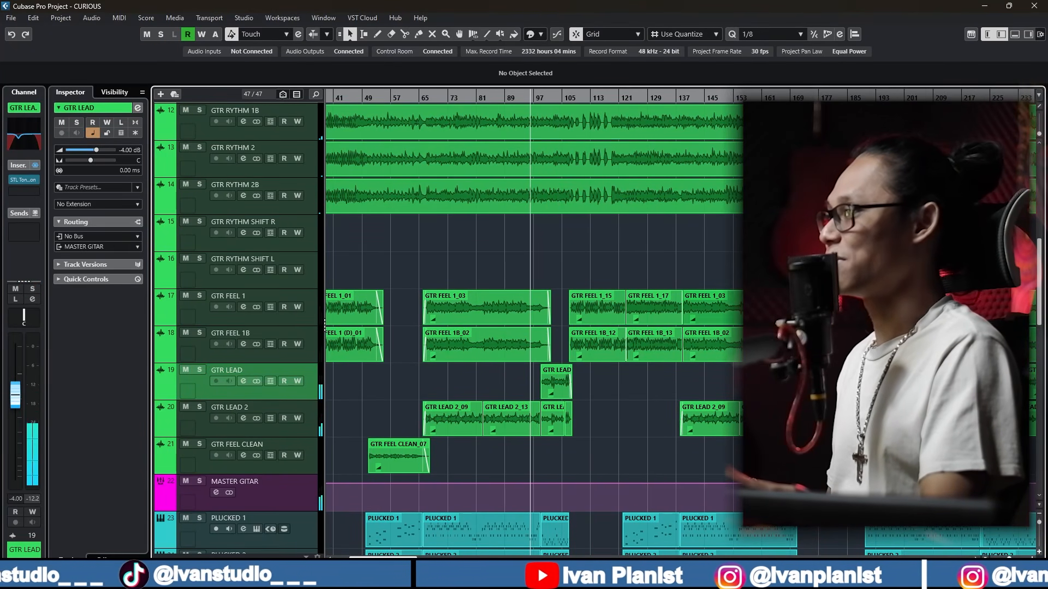
Solo GTR RYTHM SHIFT R and GTR RYTHM SHIFT L and play their section from about bar 178.
{"action": "scroll", "coordinate": [685, 196], "scroll_direction": "right", "scroll_amount": 4}
{"action": "scroll", "coordinate": [624, 119], "scroll_direction": "right", "scroll_amount": 3}
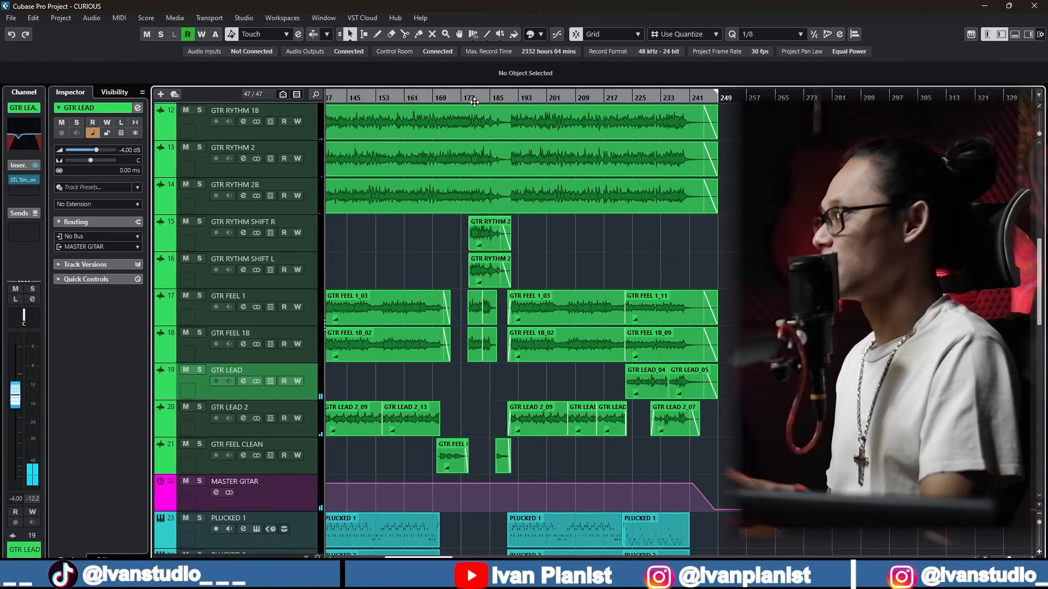
{"action": "left_click", "coordinate": [315, 249]}
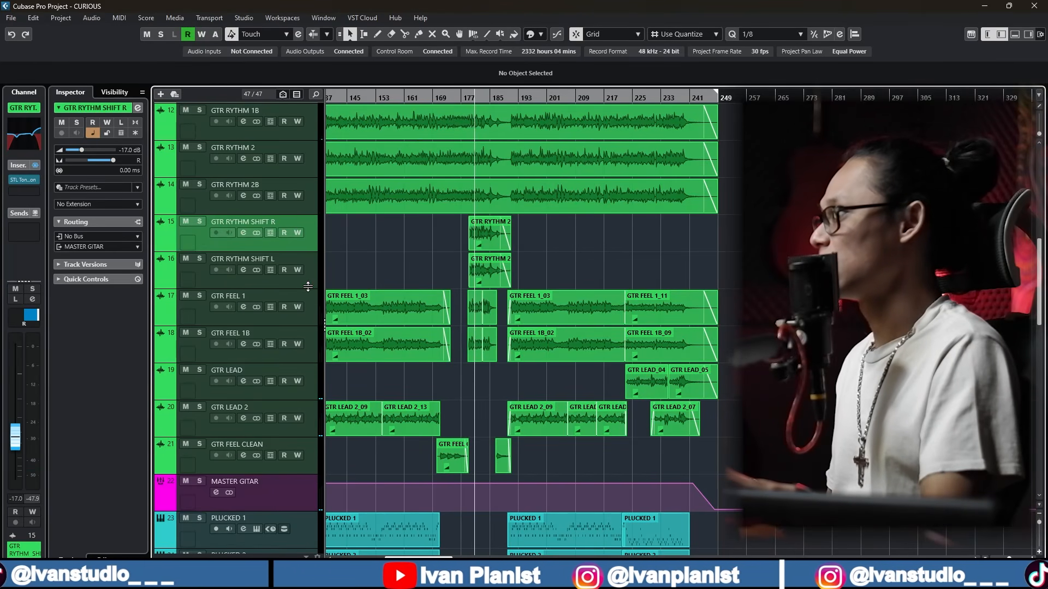
{"action": "left_click", "coordinate": [309, 282], "text": "shift"}
{"action": "key", "text": "s"}
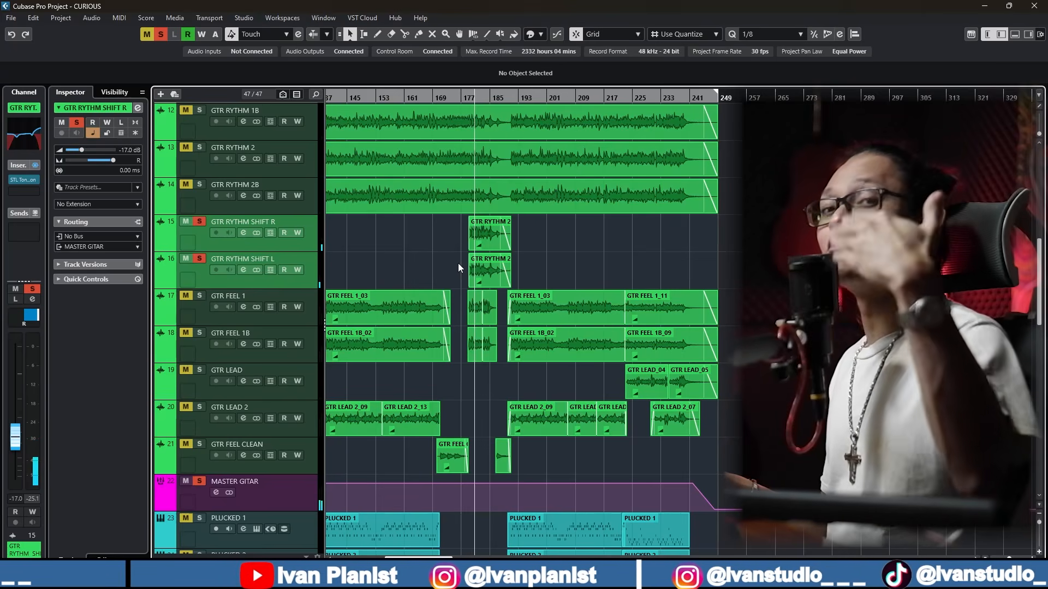
Switch the solo of both shift guitars off and on again, and replay their entry around bar 179.
{"action": "scroll", "coordinate": [459, 268], "scroll_direction": "up", "scroll_amount": 3, "text": "ctrl"}
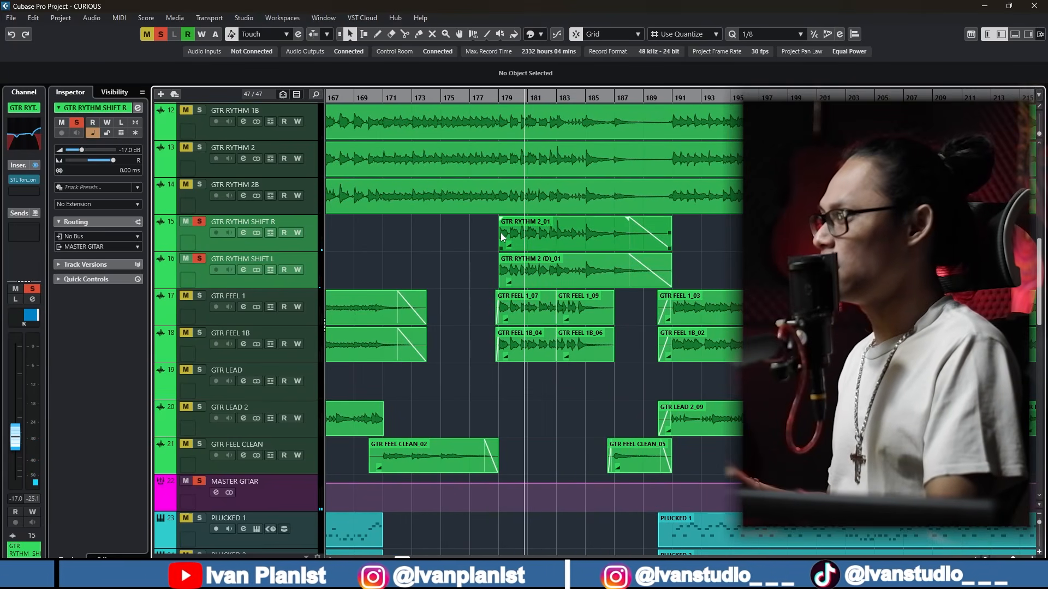
{"action": "scroll", "coordinate": [503, 236], "scroll_direction": "up", "scroll_amount": 2, "text": "ctrl"}
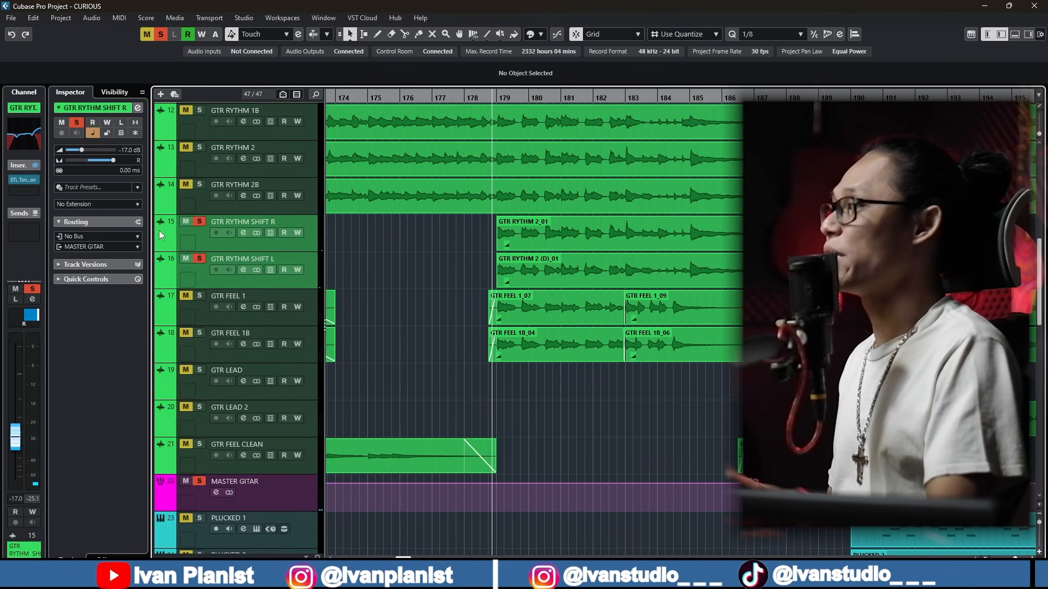
{"action": "left_click", "coordinate": [200, 258]}
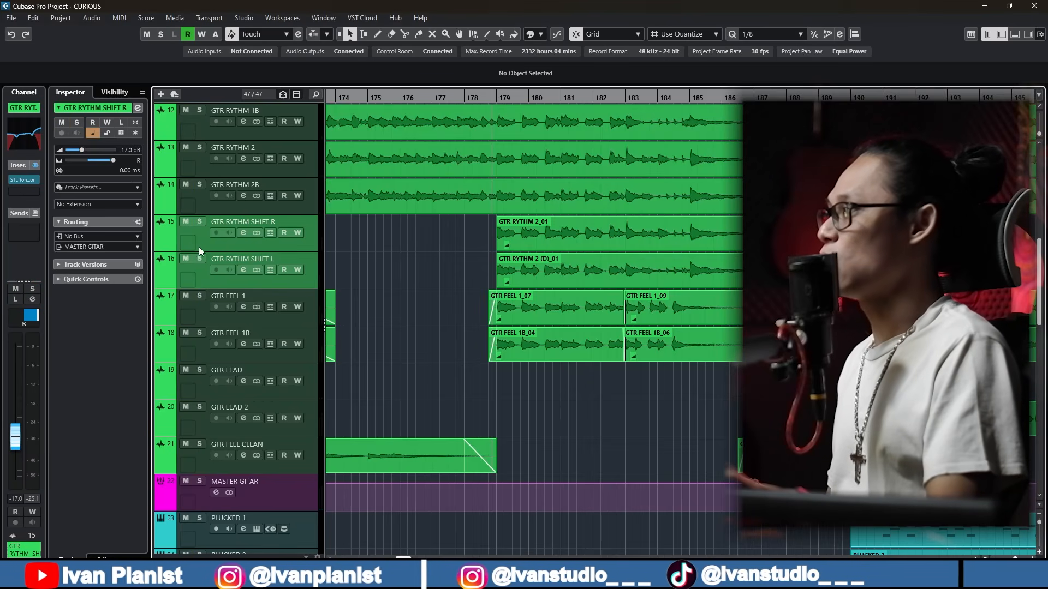
{"action": "left_click", "coordinate": [199, 221]}
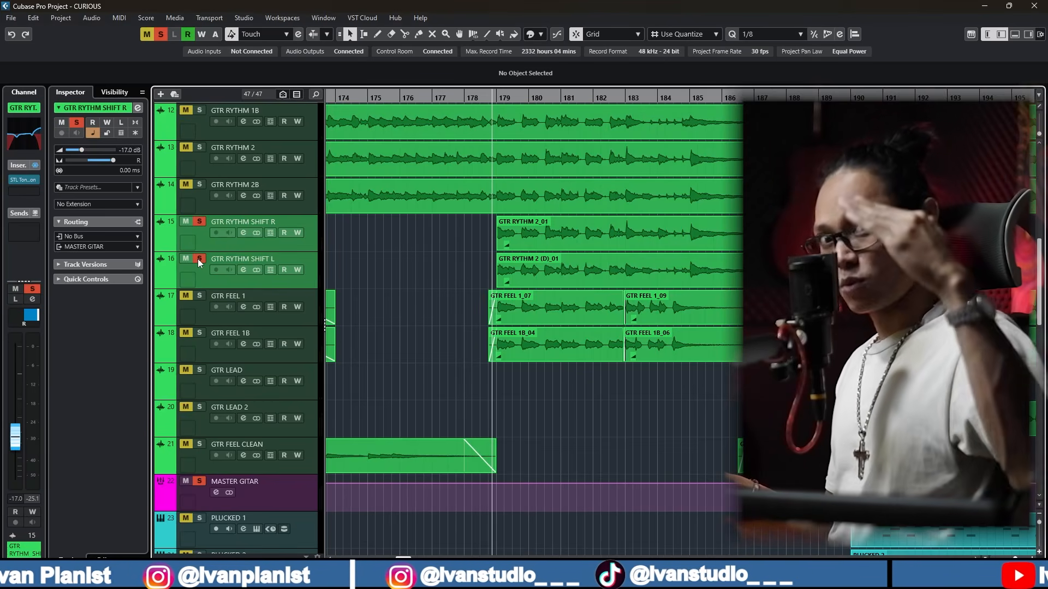
{"action": "left_click", "coordinate": [198, 259]}
{"action": "key", "text": "space"}
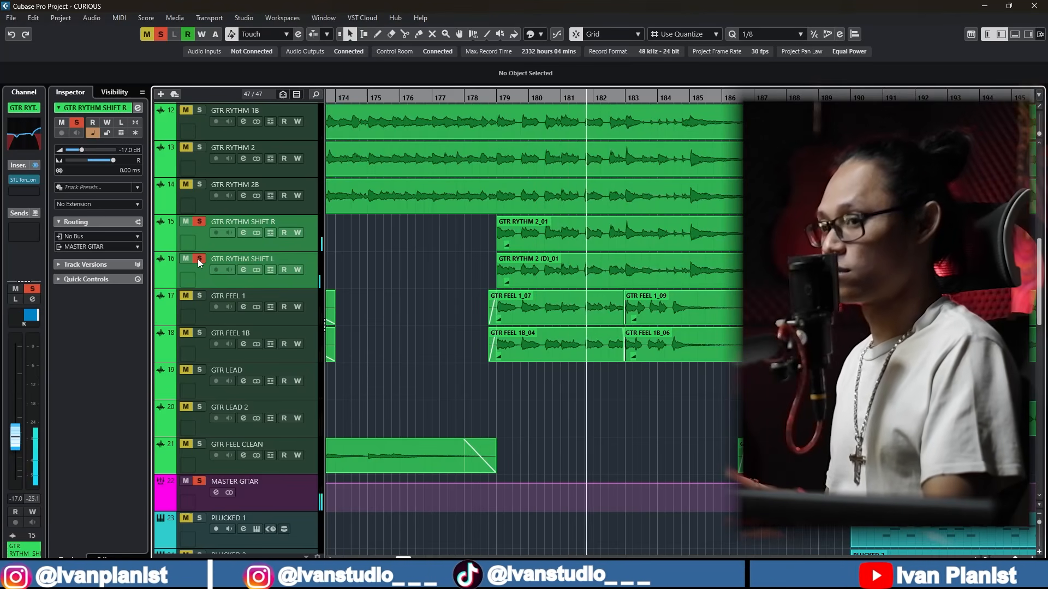
Add GTR RYTHM 2B and GTR RYTHM 2 to the solo and play them with the two shift guitars.
{"action": "left_click", "coordinate": [198, 188]}
{"action": "key", "text": "space"}
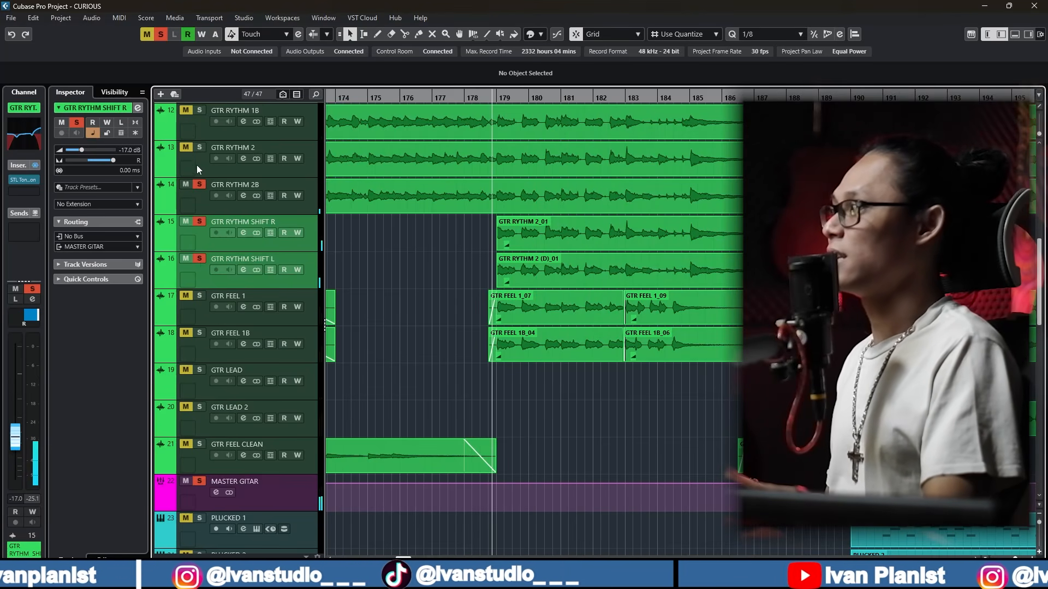
{"action": "left_click", "coordinate": [193, 134]}
{"action": "left_click", "coordinate": [199, 155]}
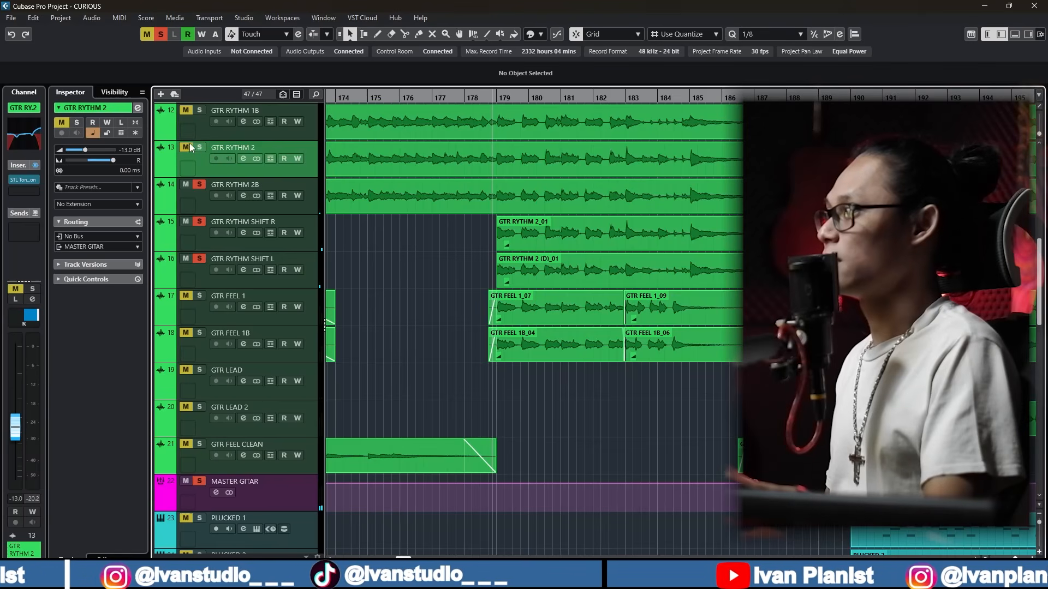
{"action": "left_click", "coordinate": [200, 148]}
{"action": "key", "text": "space"}
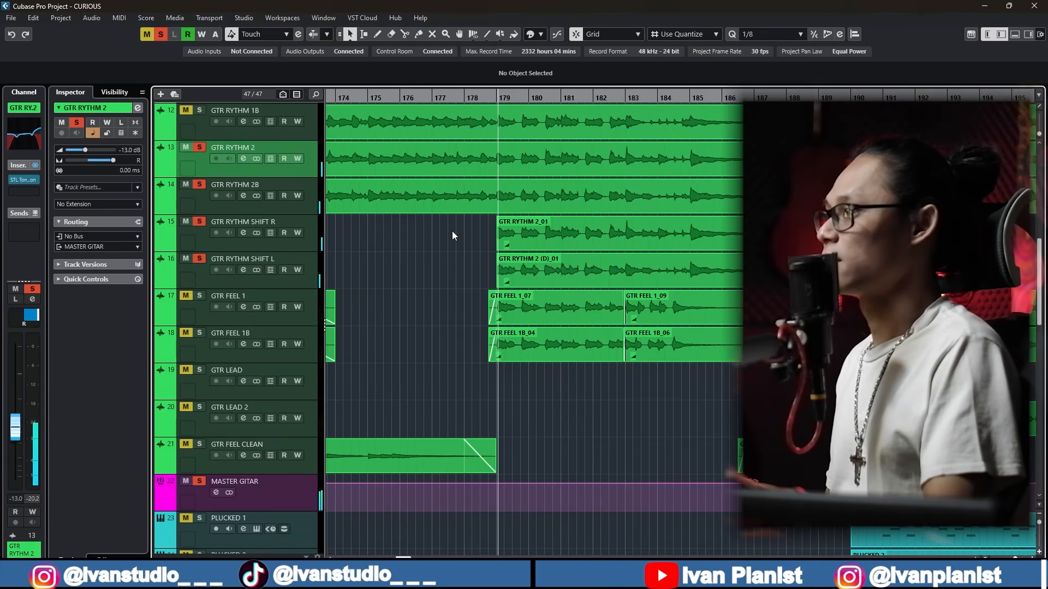
Survey how the rhythm, shift, feel, lead and clean guitar events are arranged around bar 179 and across the later song sections.
{"action": "scroll", "coordinate": [453, 237], "scroll_direction": "up", "scroll_amount": 5}
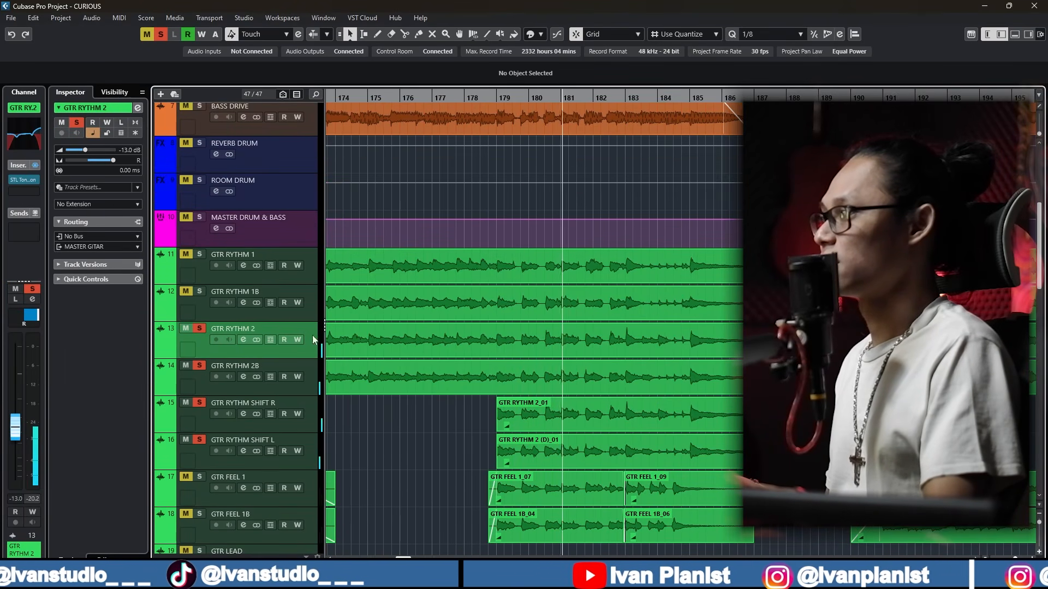
{"action": "scroll", "coordinate": [541, 311], "scroll_direction": "down", "scroll_amount": 2}
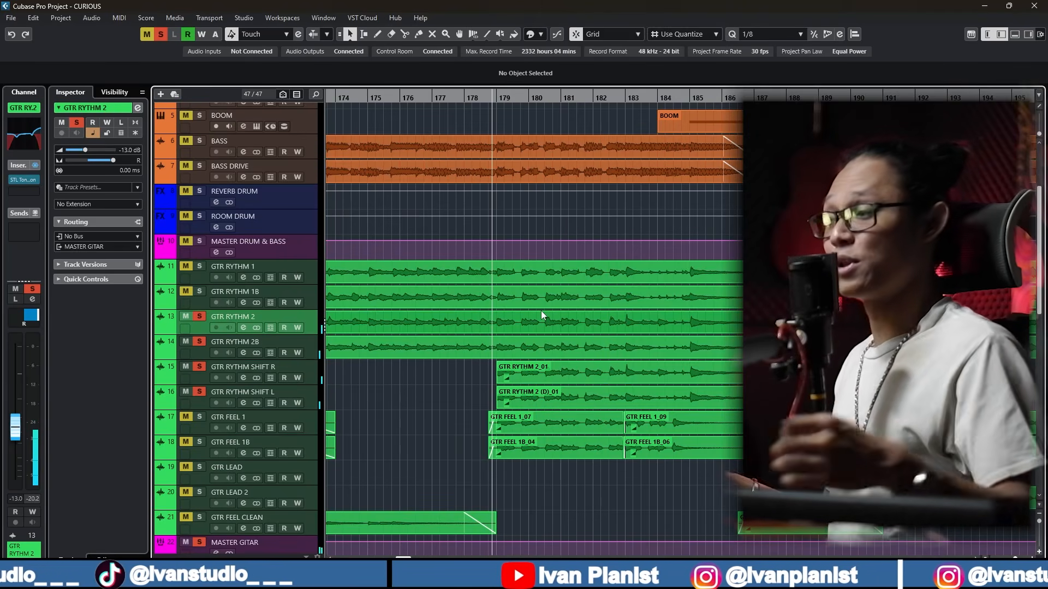
{"action": "scroll", "coordinate": [542, 311], "scroll_direction": "up", "scroll_amount": 3}
{"action": "scroll", "coordinate": [542, 313], "scroll_direction": "down", "scroll_amount": 4, "text": "ctrl"}
{"action": "scroll", "coordinate": [541, 311], "scroll_direction": "down", "scroll_amount": 4}
{"action": "scroll", "coordinate": [541, 311], "scroll_direction": "down", "scroll_amount": 2, "text": "ctrl"}
{"action": "scroll", "coordinate": [542, 311], "scroll_direction": "up", "scroll_amount": 2}
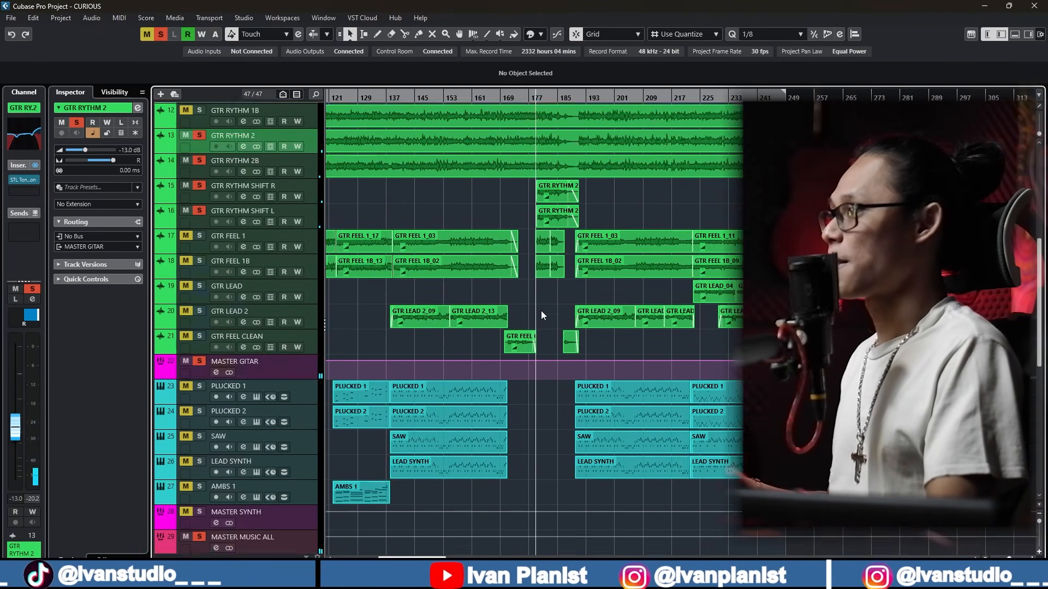
Clear all solos and play the full mix through the shift guitar section around bars 177 to 189.
{"action": "scroll", "coordinate": [541, 311], "scroll_direction": "left", "scroll_amount": 3}
{"action": "left_click", "coordinate": [161, 34]}
{"action": "key", "text": "space"}
{"action": "scroll", "coordinate": [681, 282], "scroll_direction": "right", "scroll_amount": 3}
{"action": "scroll", "coordinate": [671, 303], "scroll_direction": "up", "scroll_amount": 3}
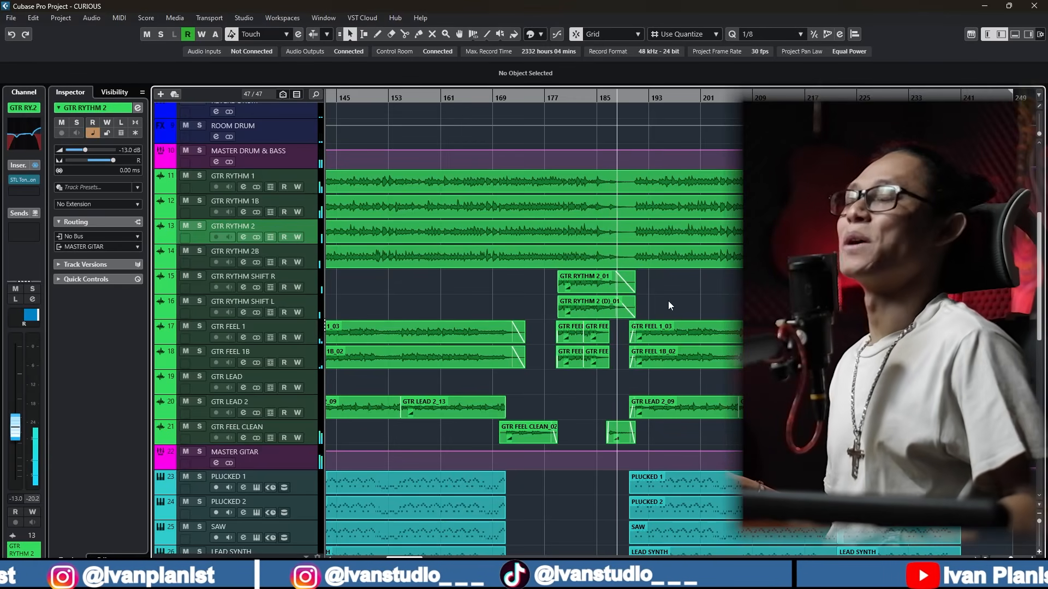
{"action": "key", "text": "space"}
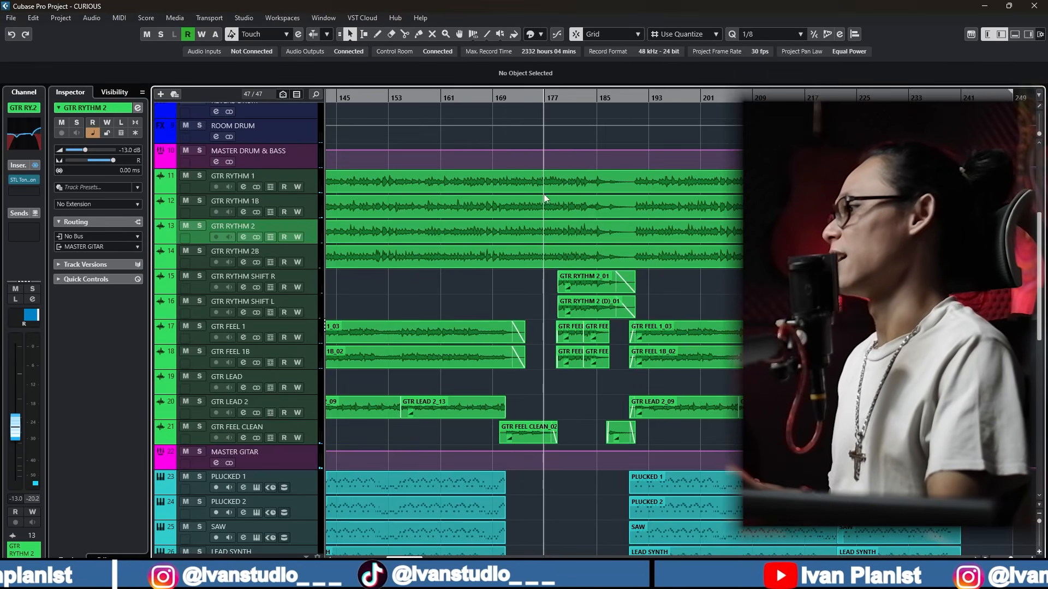
Solo the MASTER GITAR group and play all guitars from about bar 179.
{"action": "scroll", "coordinate": [544, 198], "scroll_direction": "up", "scroll_amount": 2}
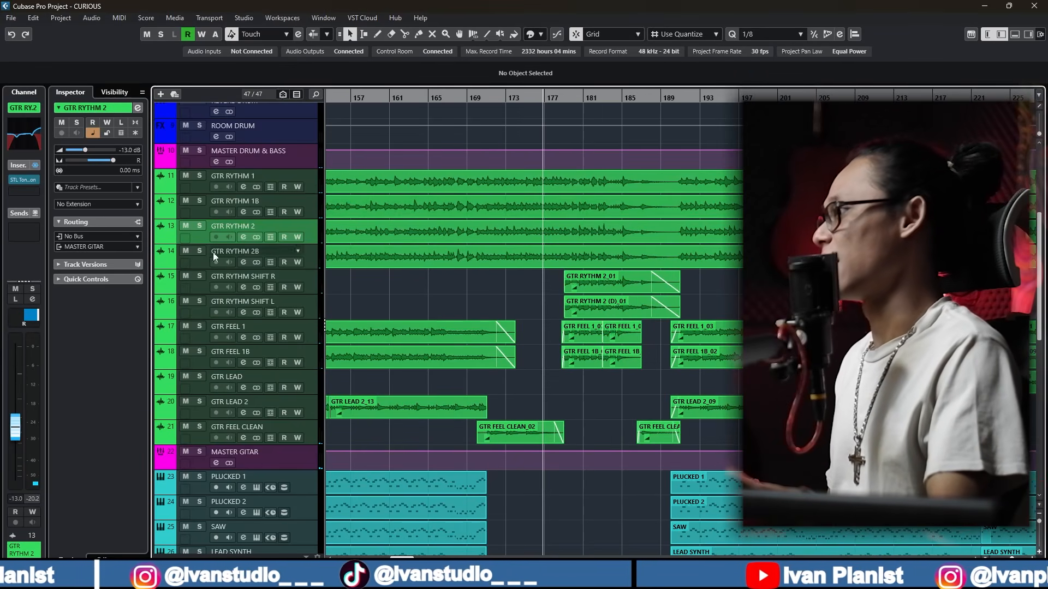
{"action": "left_click", "coordinate": [200, 452]}
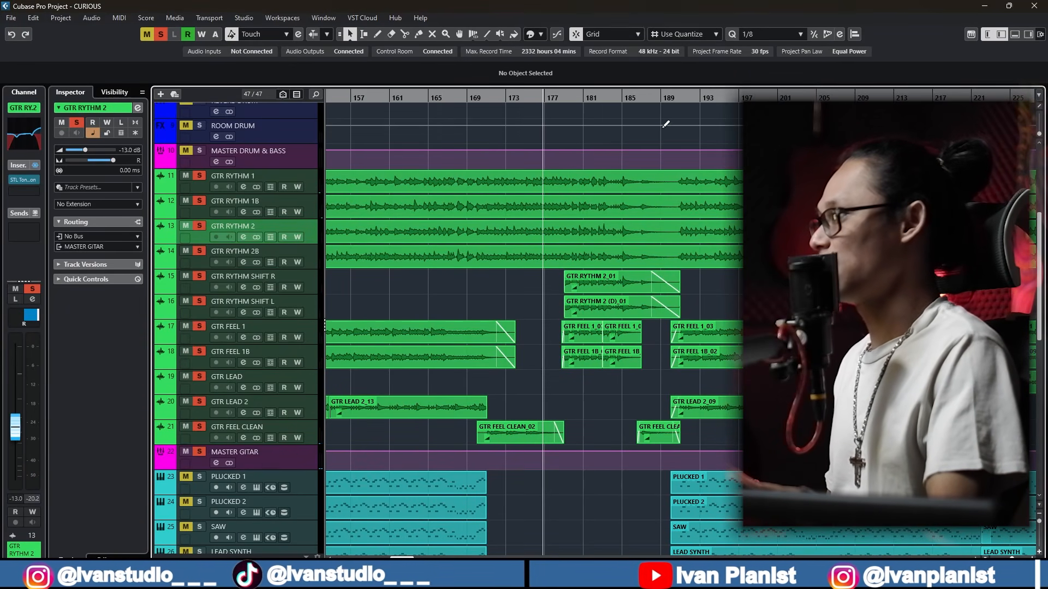
{"action": "left_click", "coordinate": [565, 97]}
{"action": "key", "text": "space"}
{"action": "scroll", "coordinate": [564, 299], "scroll_direction": "up", "scroll_amount": 2}
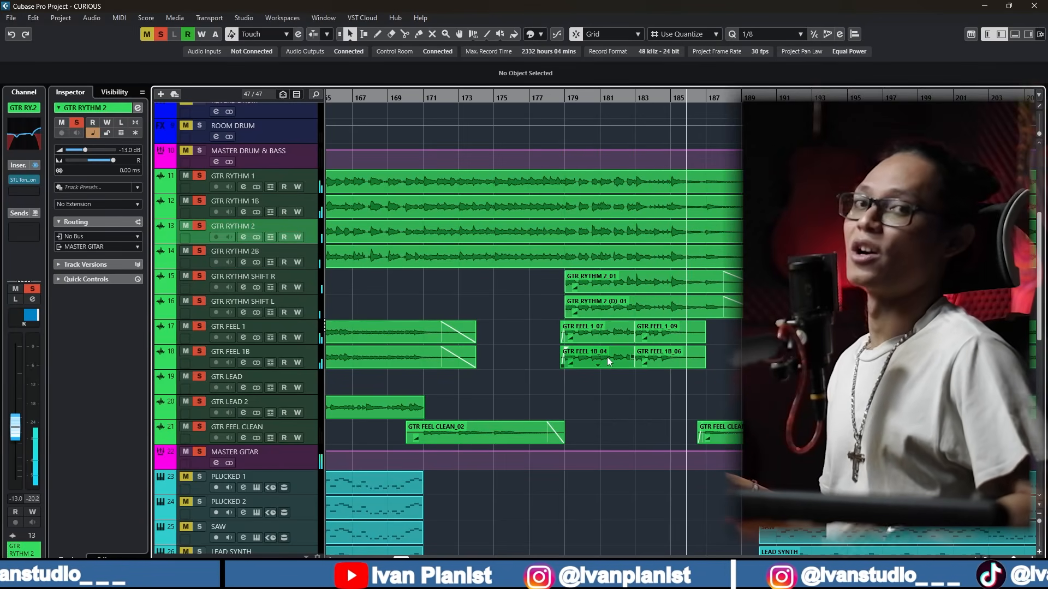
{"action": "key", "text": "space"}
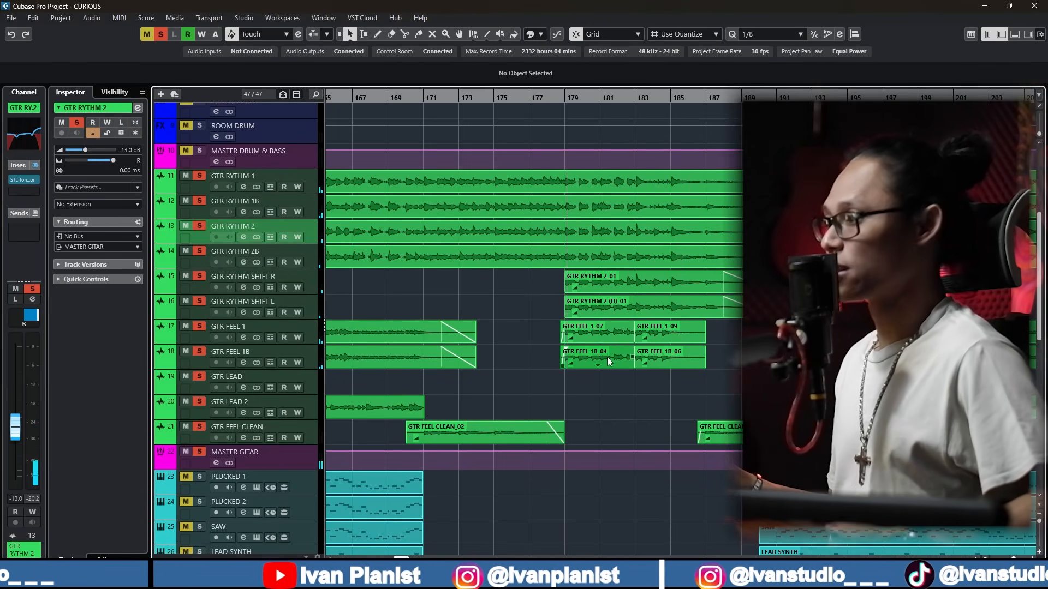
Set the playback position to about bar 169, select the GTR FEEL CLEAN track and switch off the MASTER GITAR solo.
{"action": "key", "text": "g"}
{"action": "key", "text": "g"}
{"action": "key", "text": "g"}
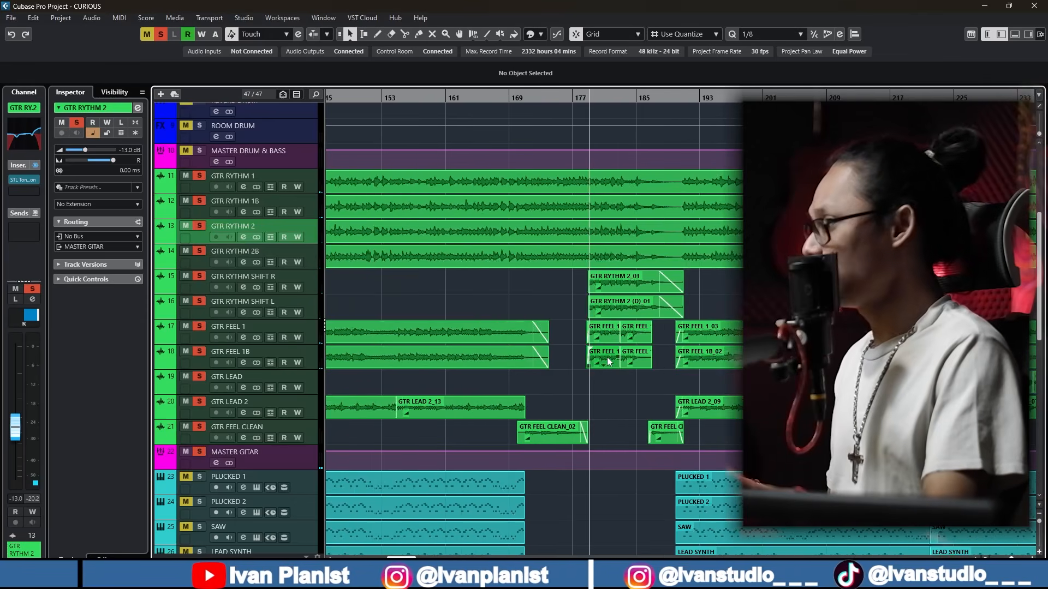
{"action": "left_click", "coordinate": [653, 98]}
{"action": "left_click", "coordinate": [310, 434]}
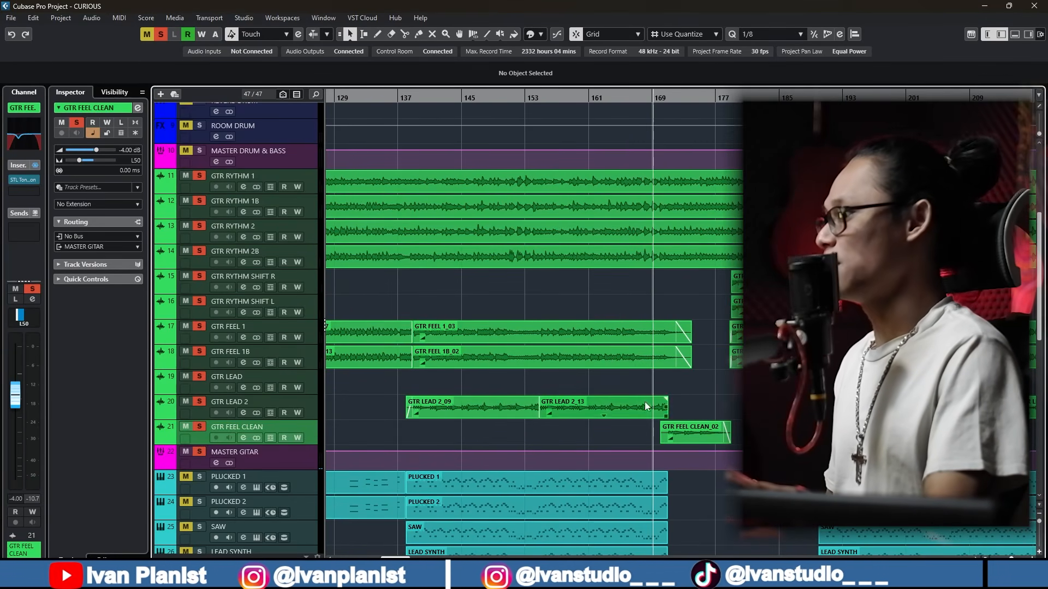
{"action": "key", "text": "h"}
{"action": "key", "text": "h"}
{"action": "left_click", "coordinate": [200, 453]}
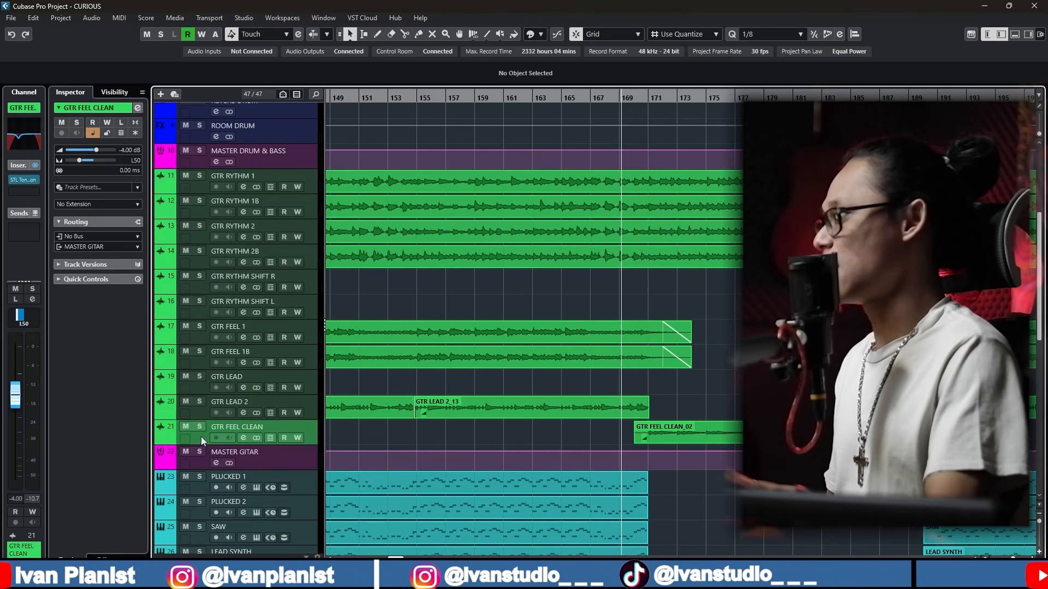
Solo GTR FEEL CLEAN and play its clean part between about bars 170 and 178.
{"action": "left_click", "coordinate": [200, 426]}
{"action": "key", "text": "h"}
{"action": "key", "text": "h"}
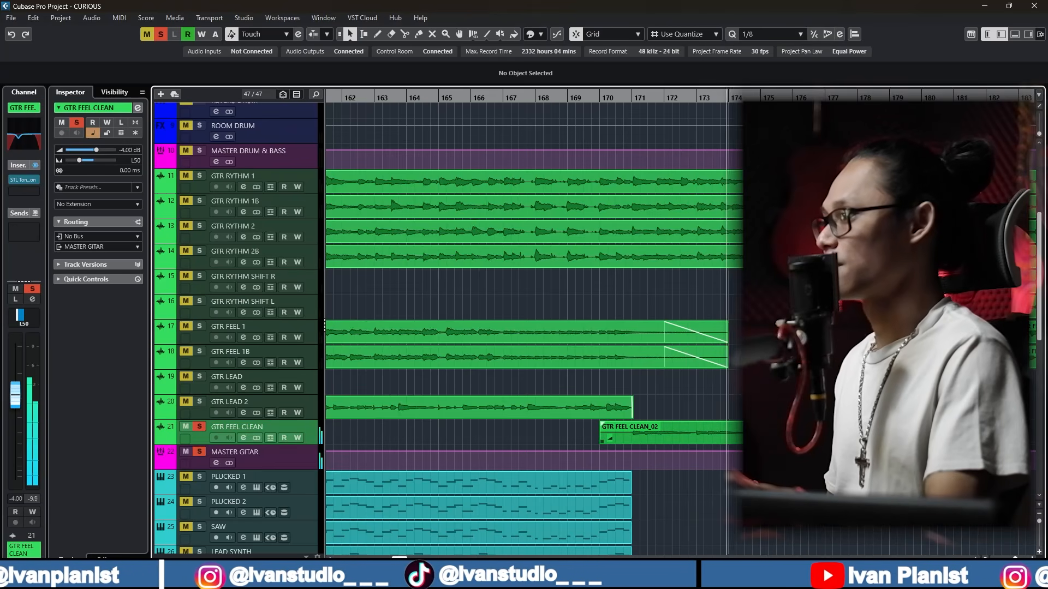
{"action": "key", "text": "g"}
{"action": "key", "text": "g"}
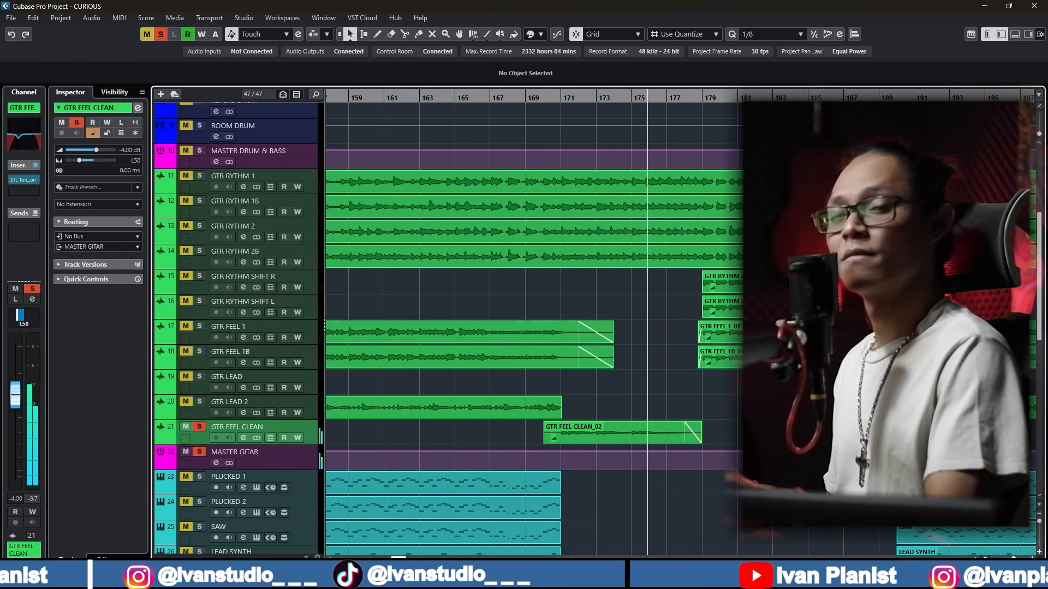
{"action": "key", "text": "space"}
Replace the clean guitar's solo with the whole MASTER GITAR group and play the same passage from about bar 169.
{"action": "left_click", "coordinate": [202, 453]}
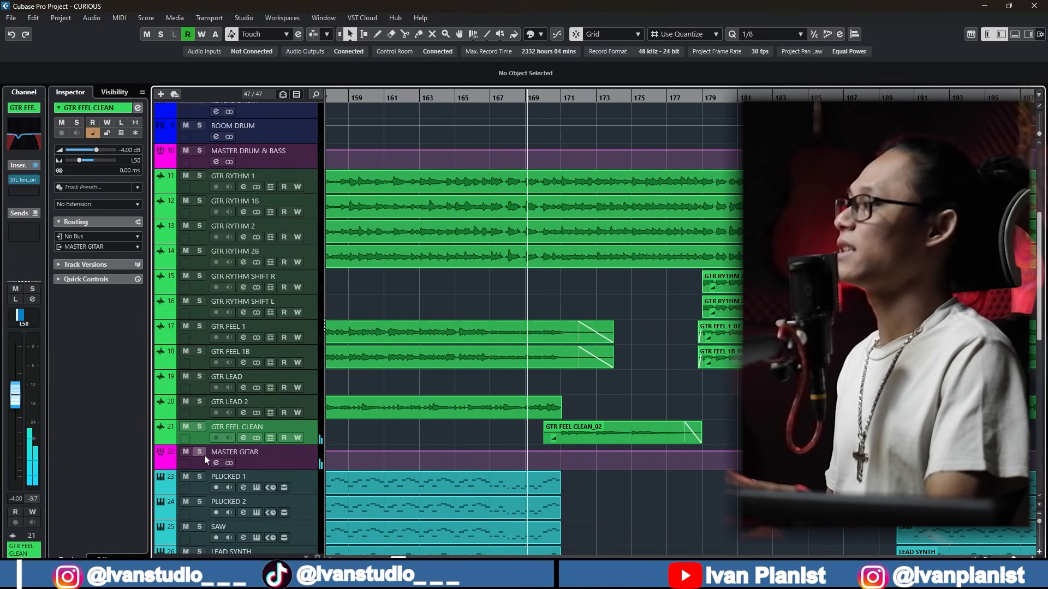
{"action": "key", "text": "space"}
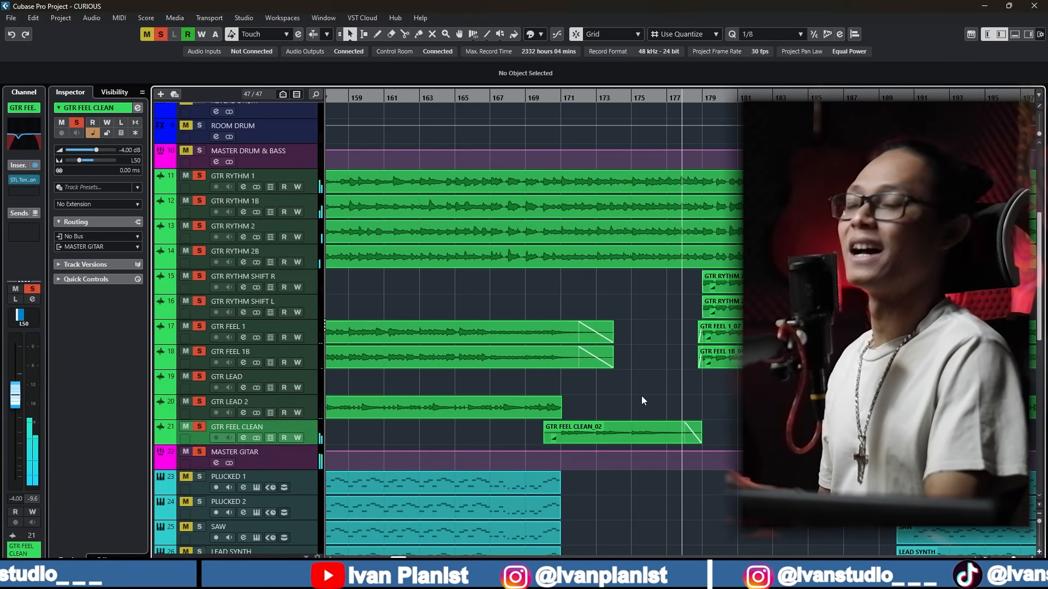
Select all guitar tracks from GTR RYTHM 1 through MASTER GITAR and show their channels in the MixConsole.
{"action": "key", "text": "shift+f"}
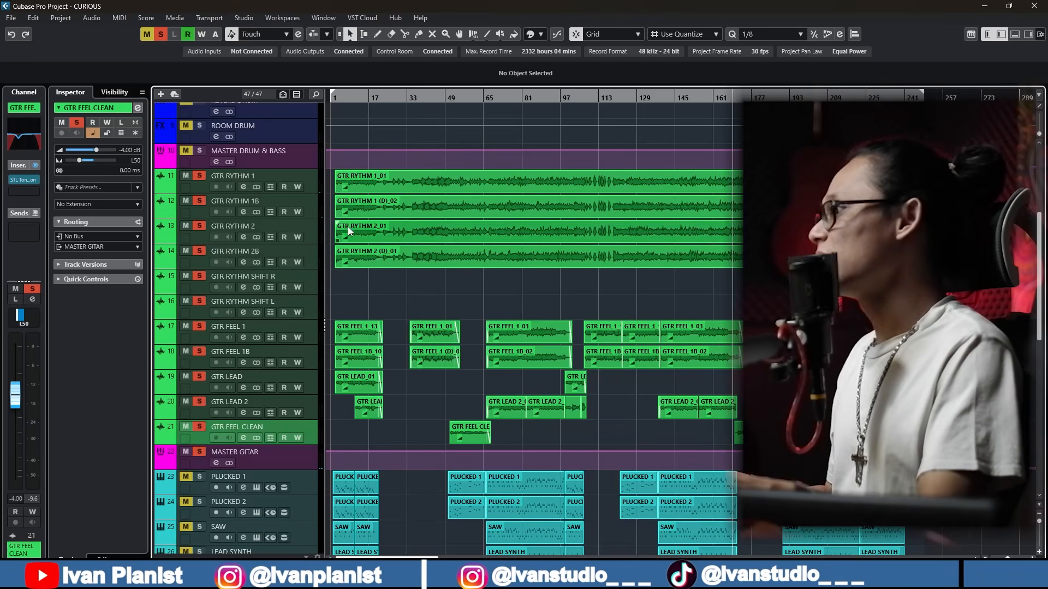
{"action": "left_click", "coordinate": [317, 206]}
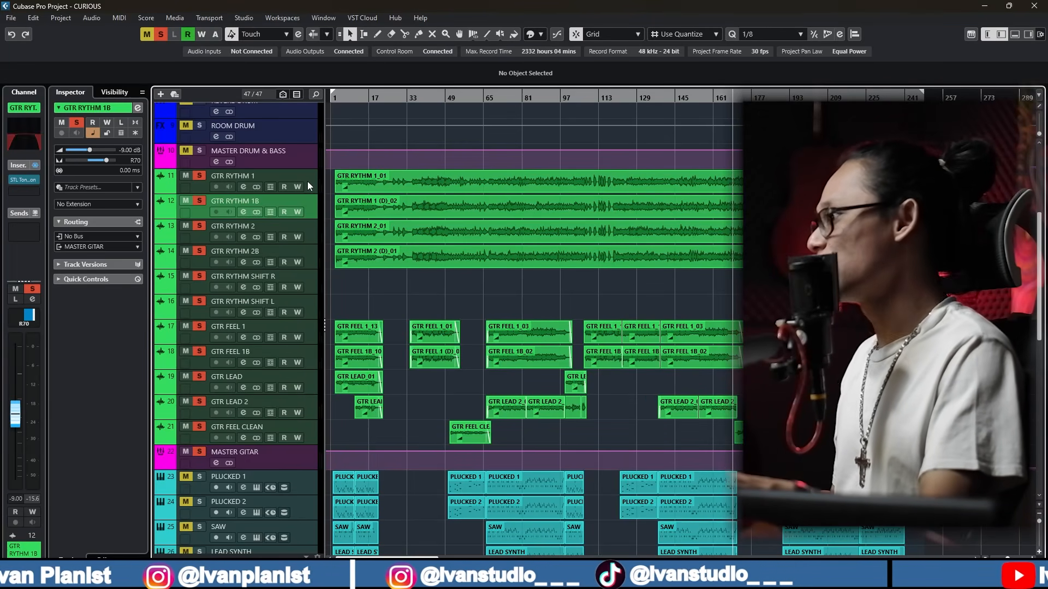
{"action": "left_click", "coordinate": [309, 187]}
{"action": "left_click", "coordinate": [302, 460], "text": "shift"}
{"action": "key", "text": "F3"}
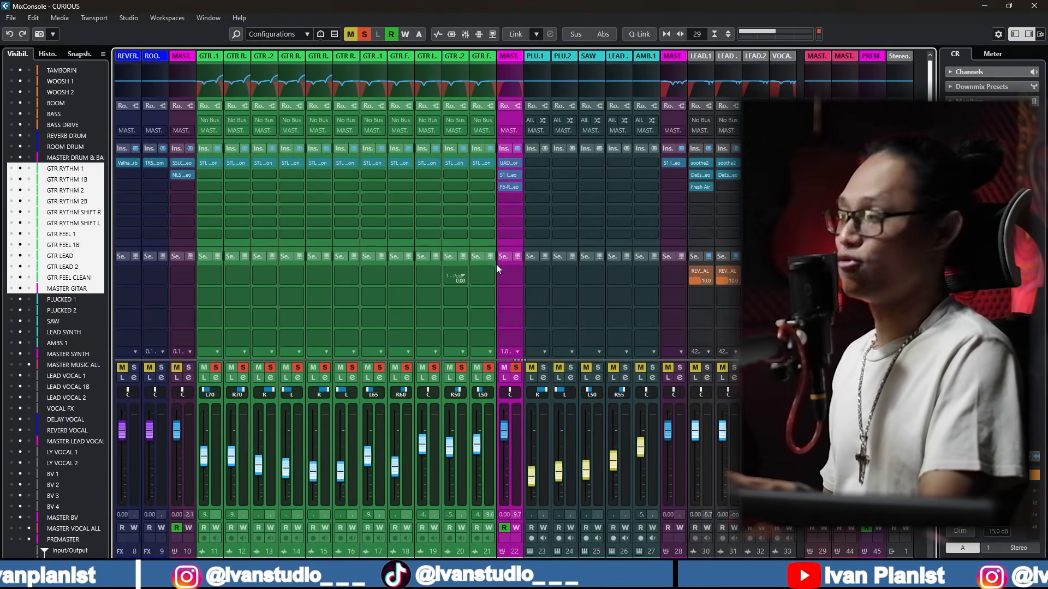
Inspect the cabinet, amp and pedal sections of STL Tonality on GTR FEEL 1B and close the plug-in.
{"action": "left_click", "coordinate": [402, 165]}
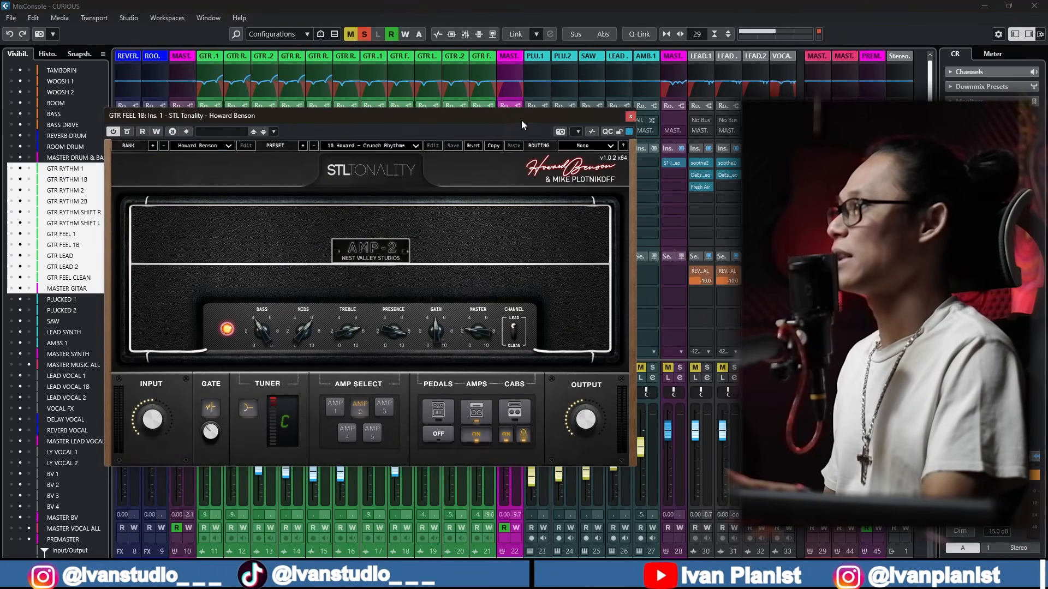
{"action": "left_click_drag", "start_coordinate": [518, 121], "coordinate": [516, 102]}
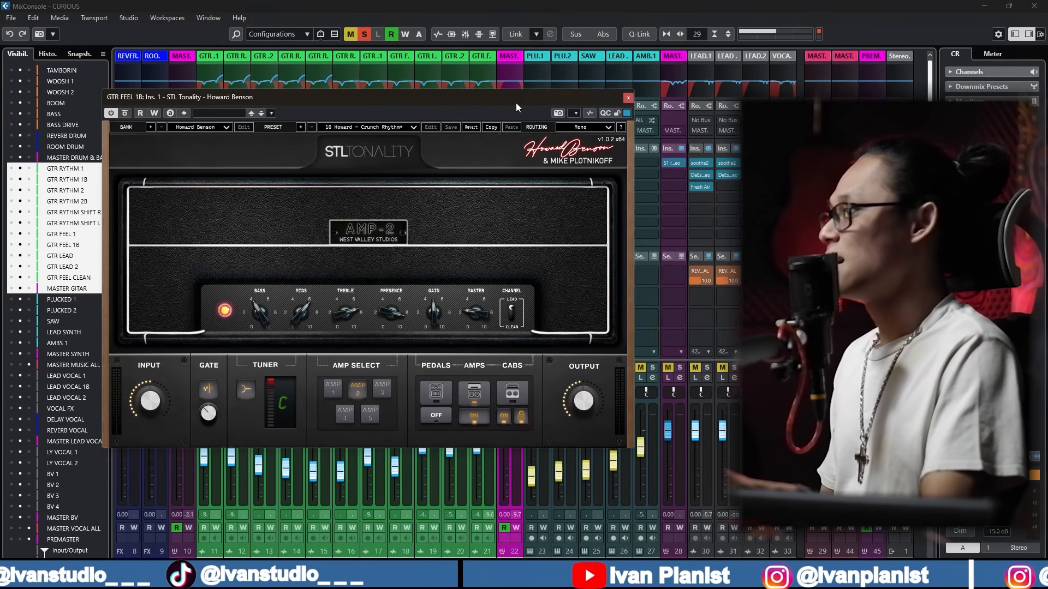
{"action": "left_click", "coordinate": [513, 393]}
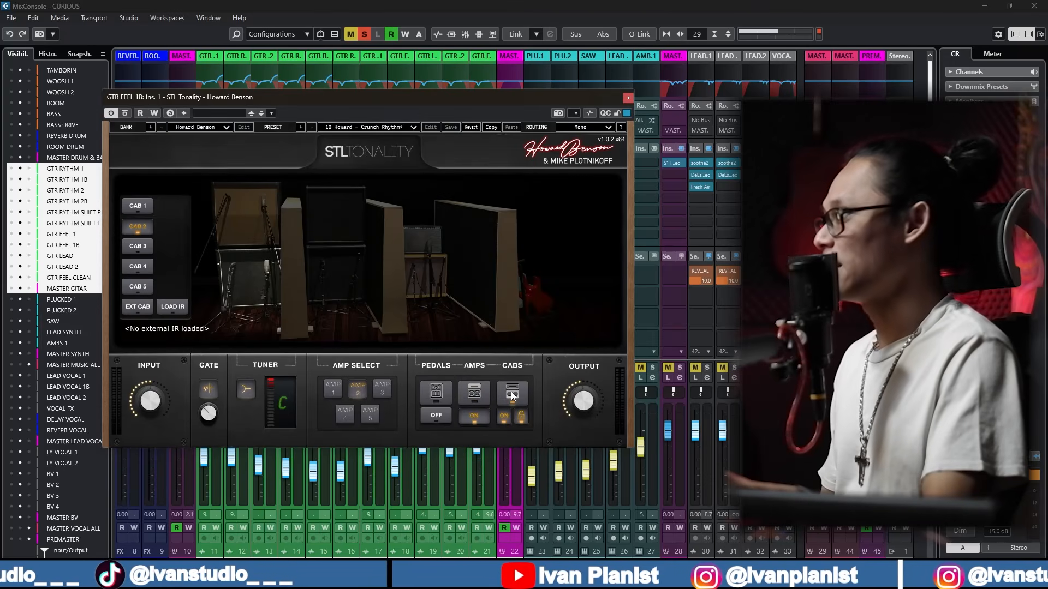
{"action": "left_click", "coordinate": [477, 398]}
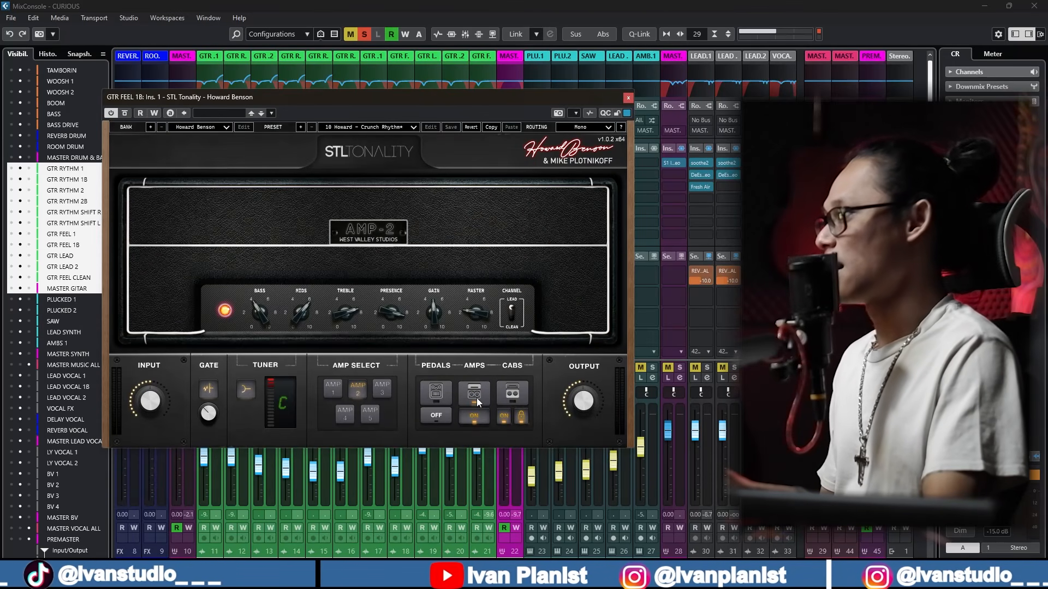
{"action": "left_click", "coordinate": [440, 390]}
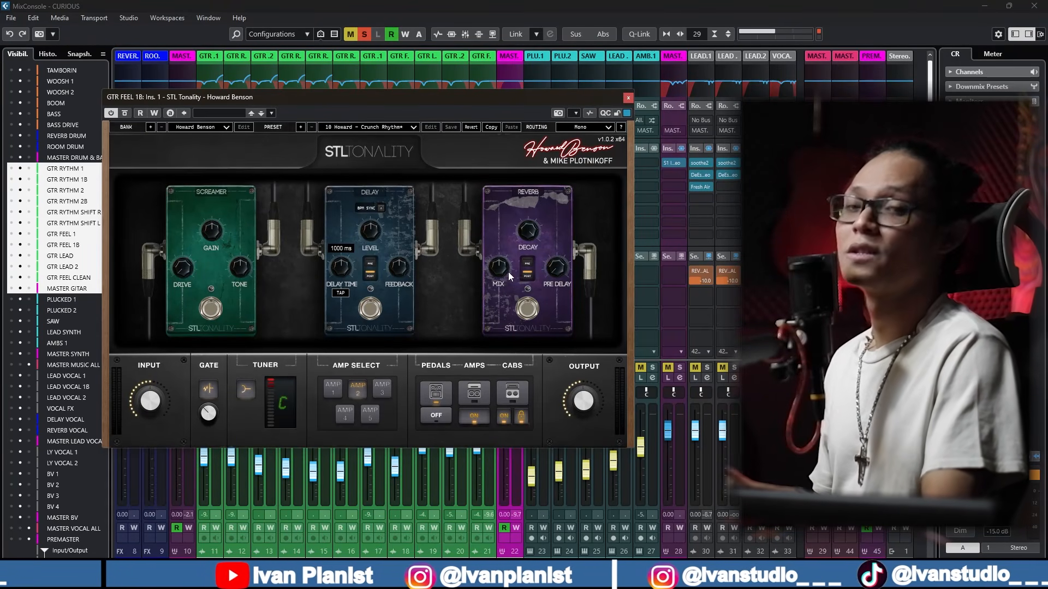
{"action": "left_click", "coordinate": [627, 97]}
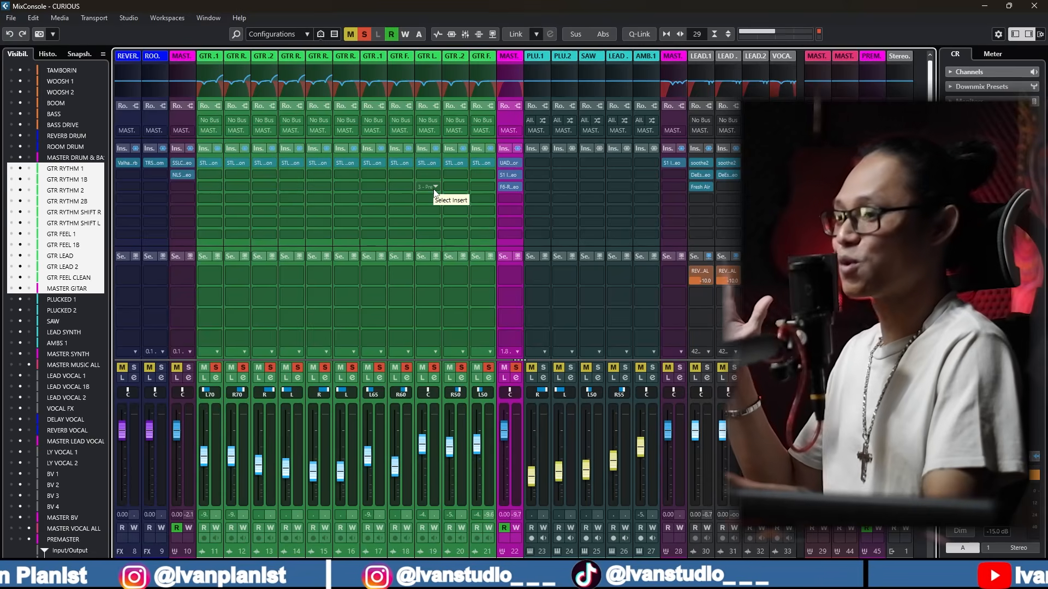
Examine the UADx LA-2A compressor on MASTER GITAR while the guitars play, and close the plug-in.
{"action": "left_click", "coordinate": [512, 162]}
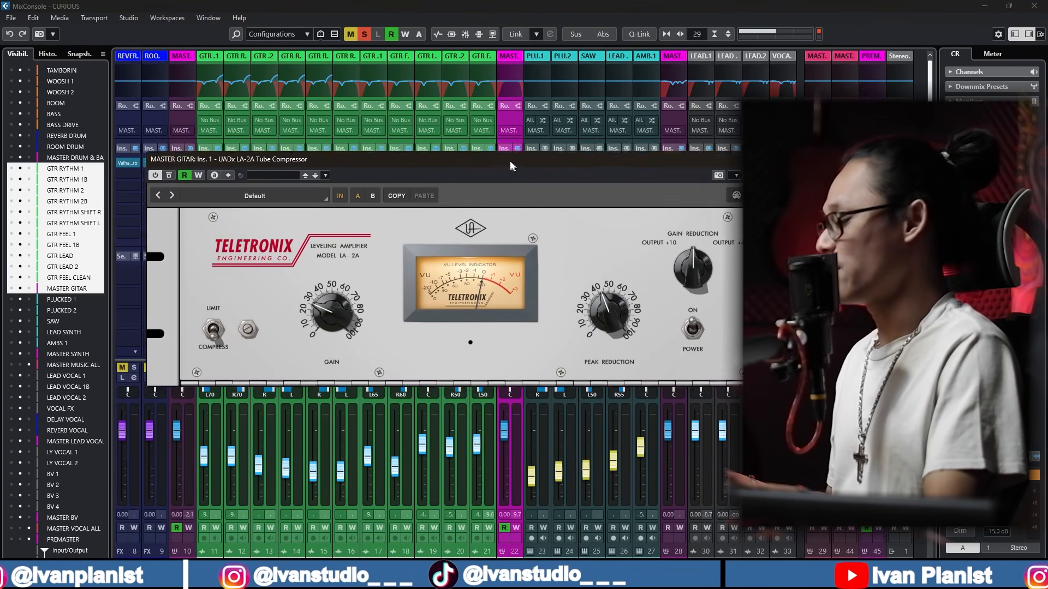
{"action": "left_click_drag", "start_coordinate": [510, 162], "coordinate": [507, 160]}
{"action": "key", "text": "space"}
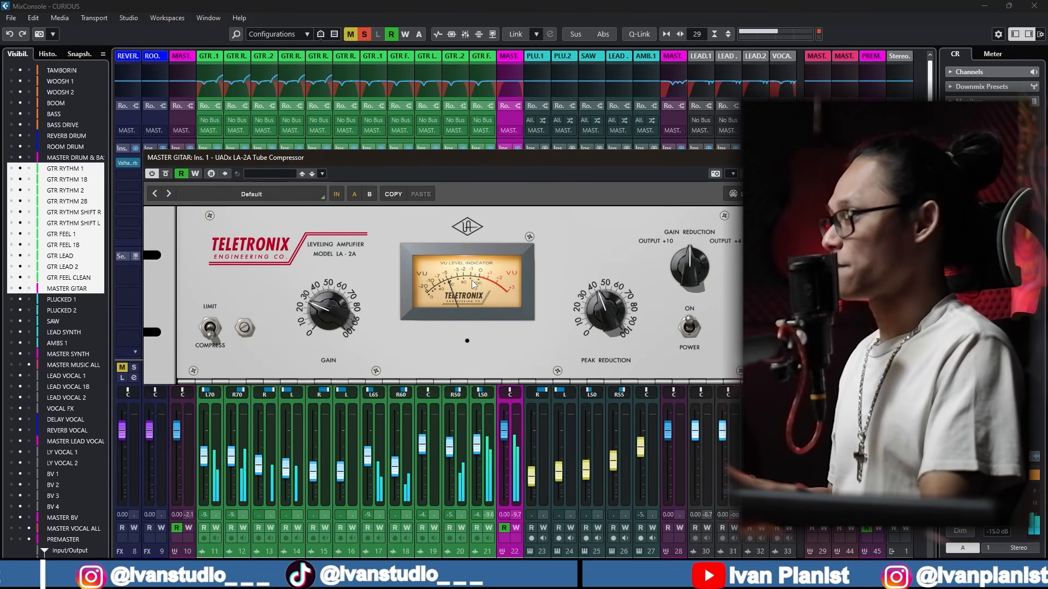
{"action": "left_click_drag", "start_coordinate": [769, 160], "coordinate": [727, 145]}
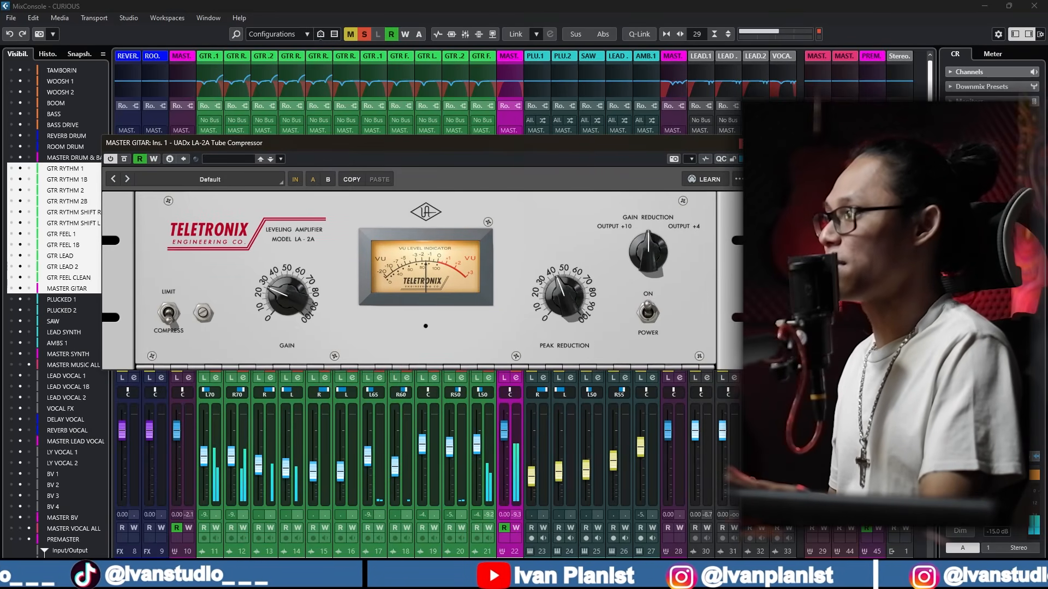
{"action": "left_click", "coordinate": [747, 144]}
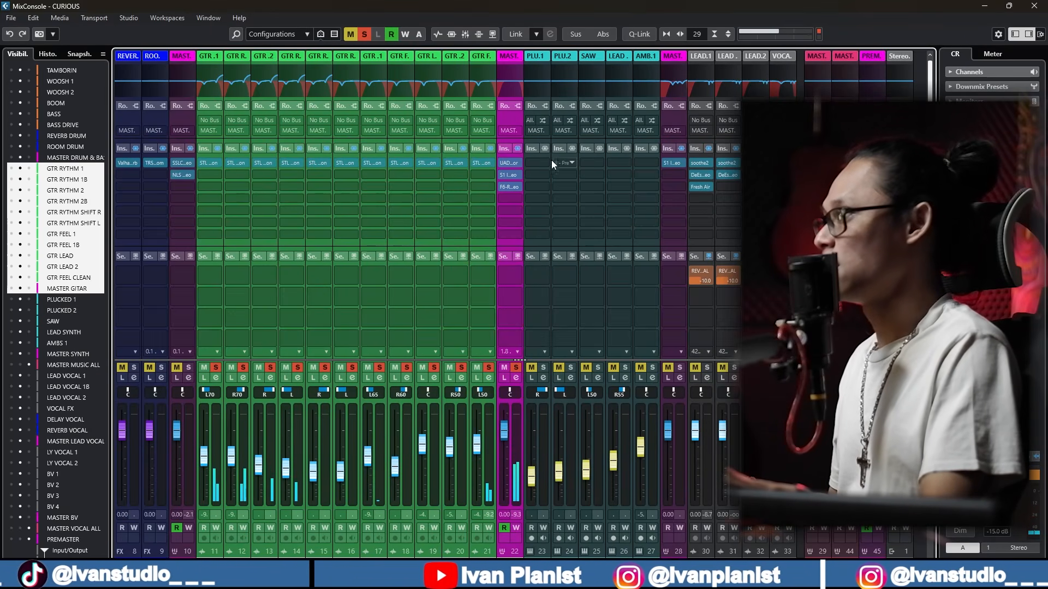
Compare the MASTER GITAR sound with the S1 Imager bypassed and active during playback, and close the plug-in.
{"action": "left_click", "coordinate": [510, 176]}
{"action": "left_click_drag", "start_coordinate": [509, 147], "coordinate": [454, 147]}
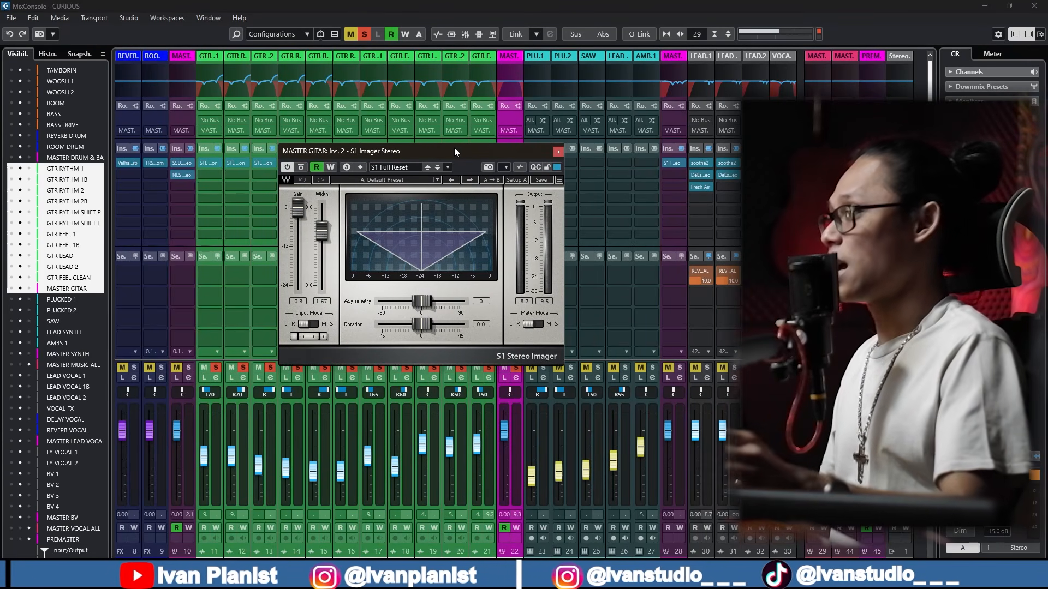
{"action": "key", "text": "space"}
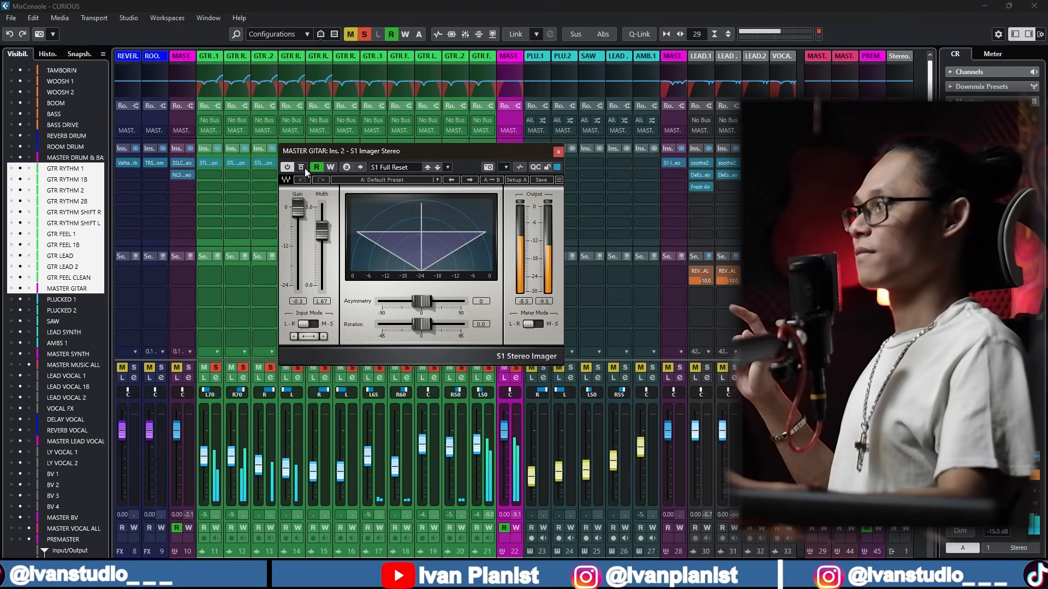
{"action": "left_click", "coordinate": [304, 169]}
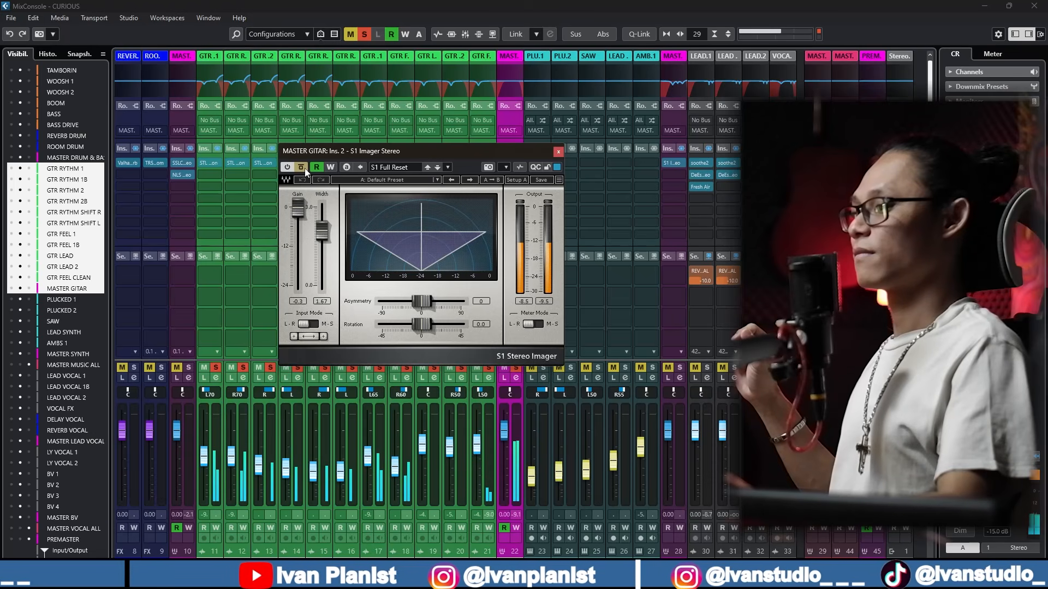
{"action": "left_click", "coordinate": [304, 169]}
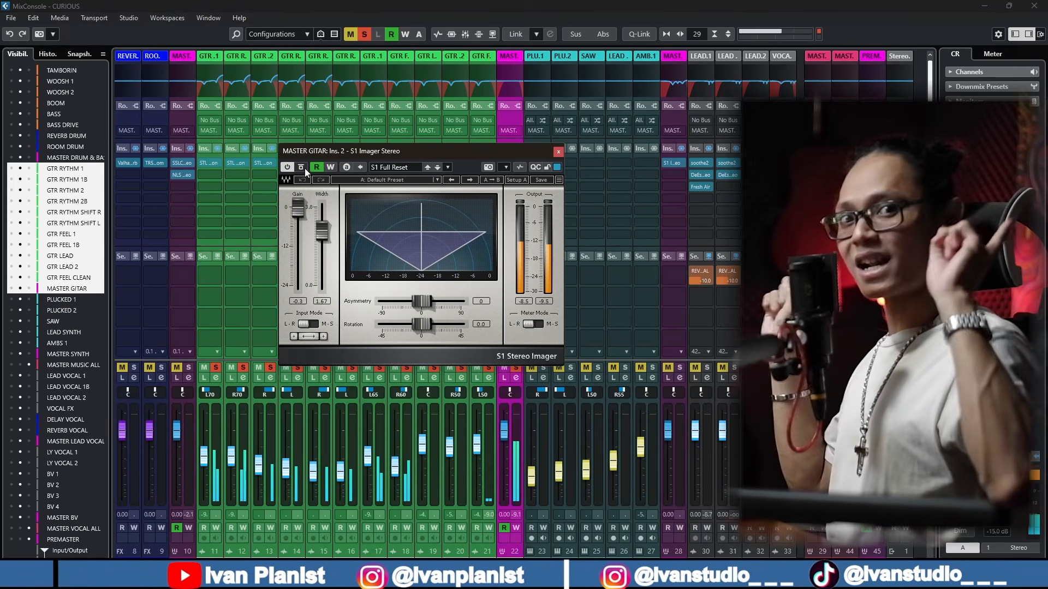
{"action": "left_click", "coordinate": [558, 152]}
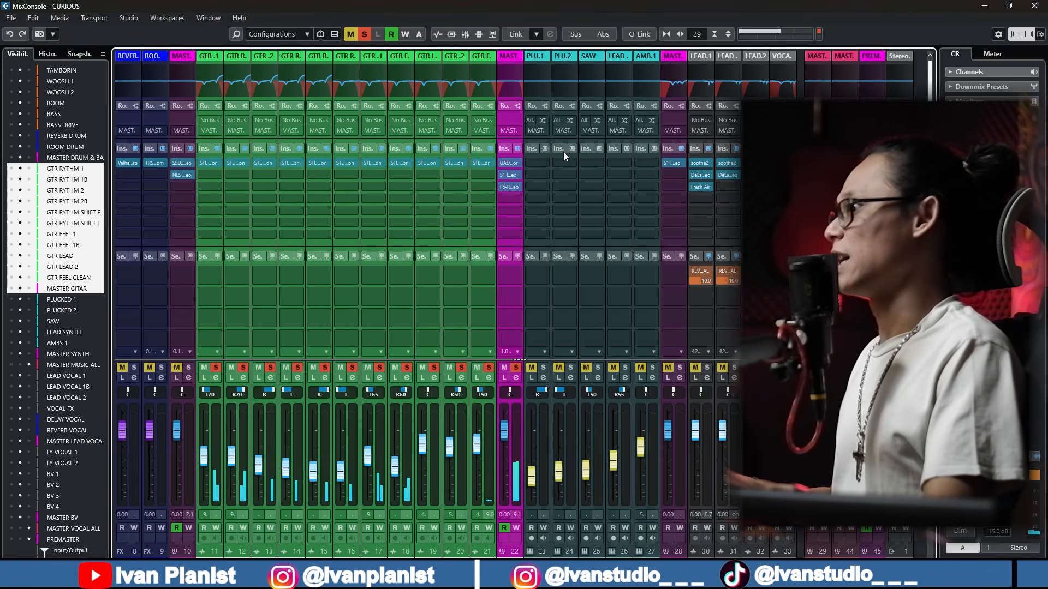
Examine the F6-RTA dynamic EQ on MASTER GITAR and its side-chain input source, and close the plug-in.
{"action": "left_click", "coordinate": [509, 188]}
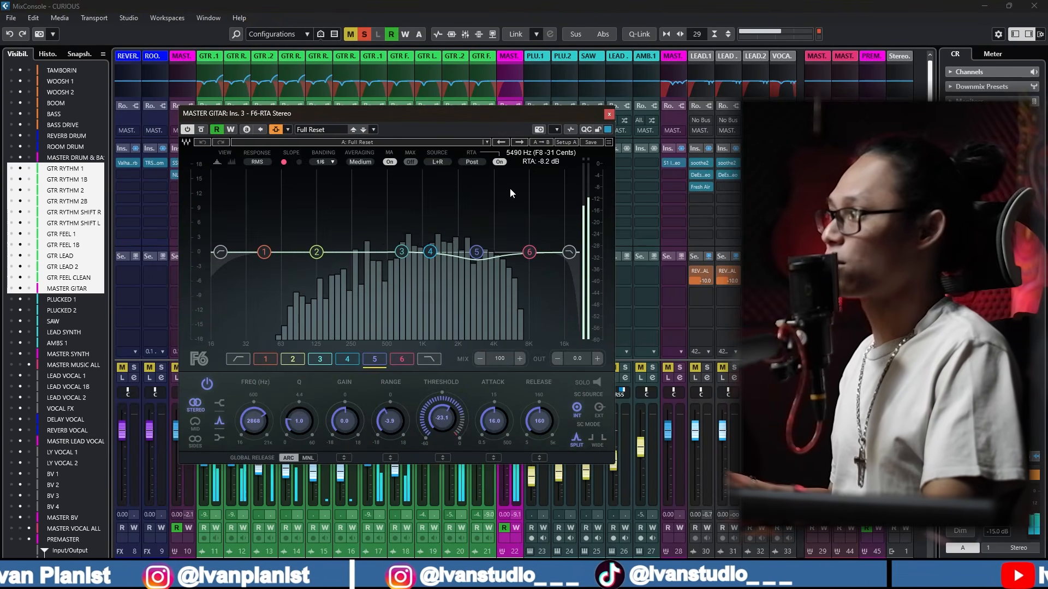
{"action": "key", "text": "space"}
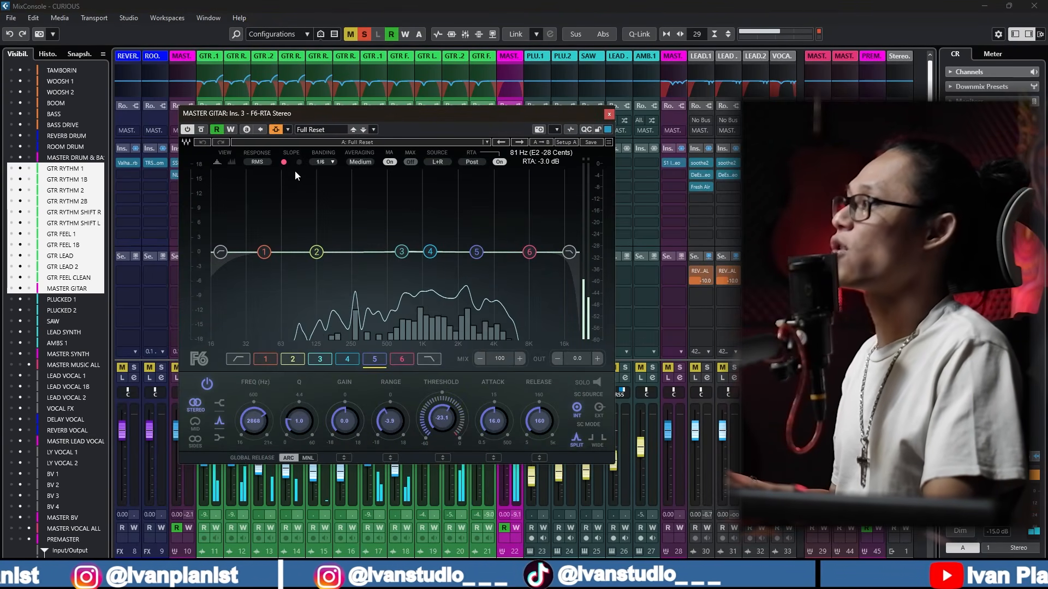
{"action": "left_click", "coordinate": [287, 131]}
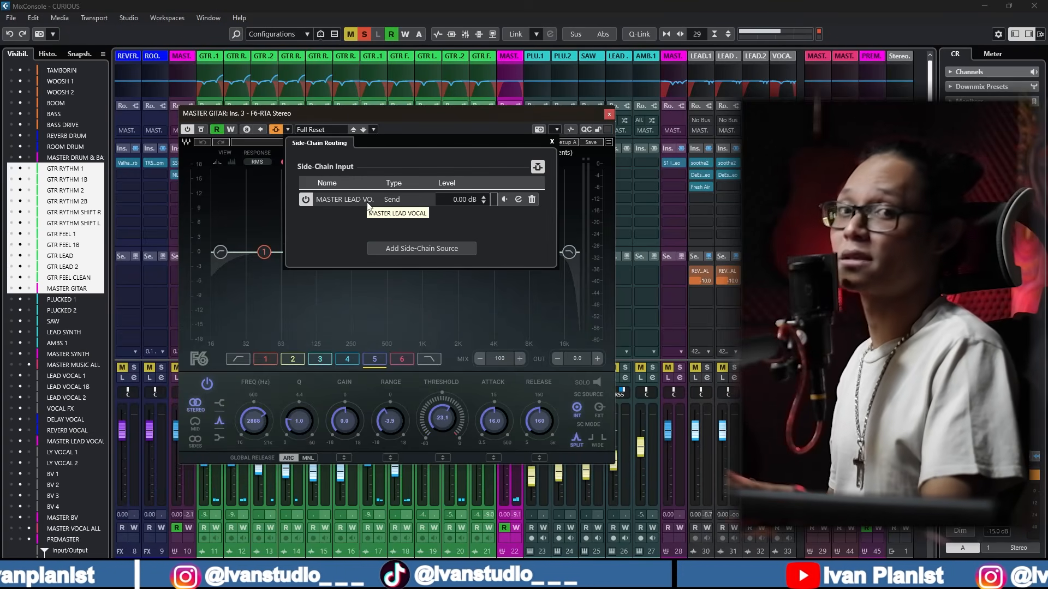
{"action": "left_click", "coordinate": [609, 114]}
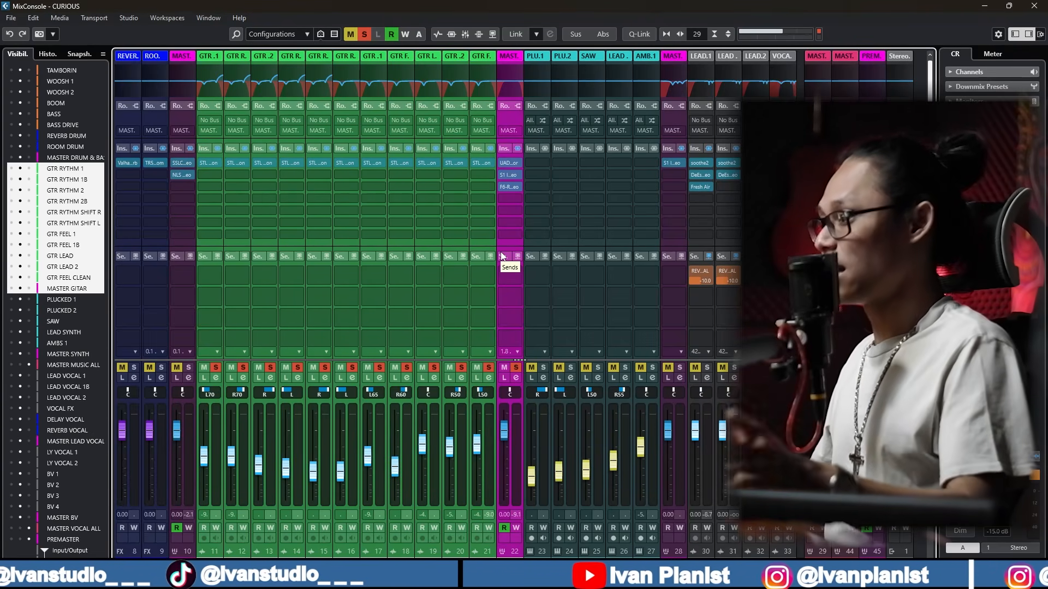
Return to the project arrangement and play the guitar tracks from just before the GTR RYTHM SHIFT clips, examining their layered waveforms.
{"action": "key", "text": "F3"}
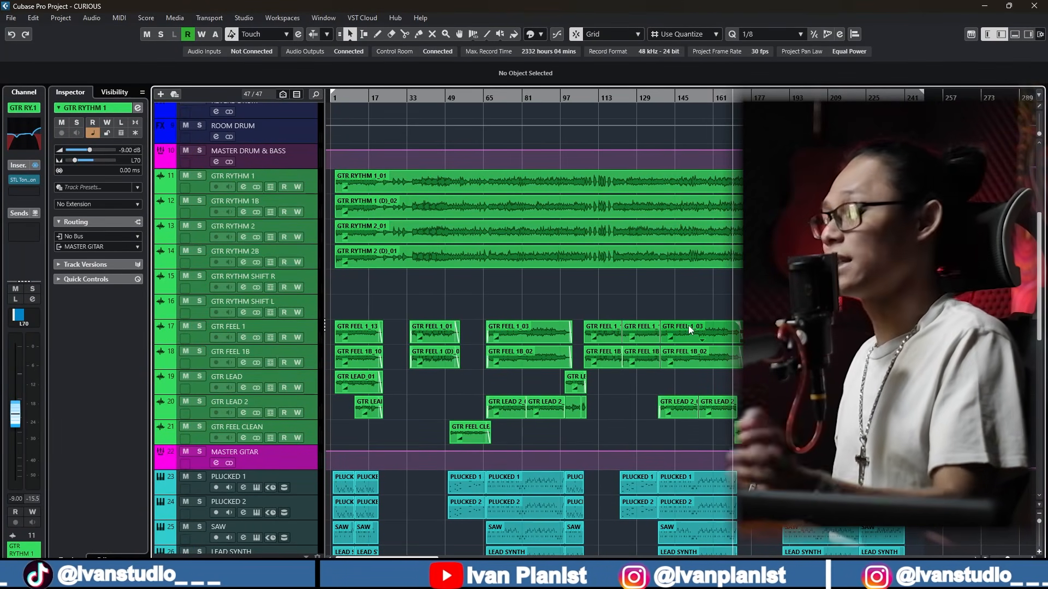
{"action": "key", "text": "g"}
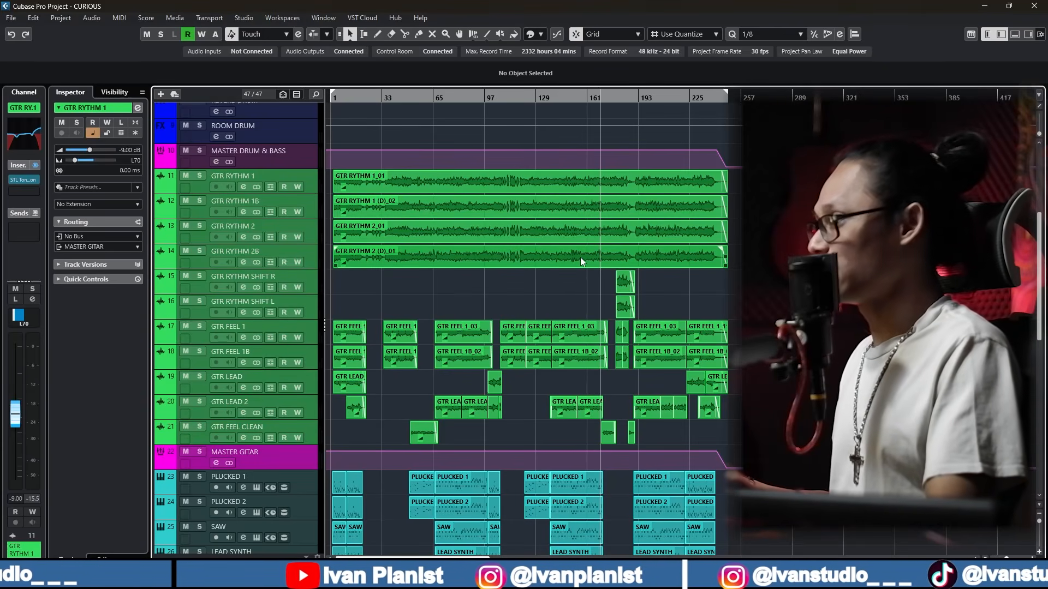
{"action": "key", "text": "h"}
{"action": "key", "text": "space"}
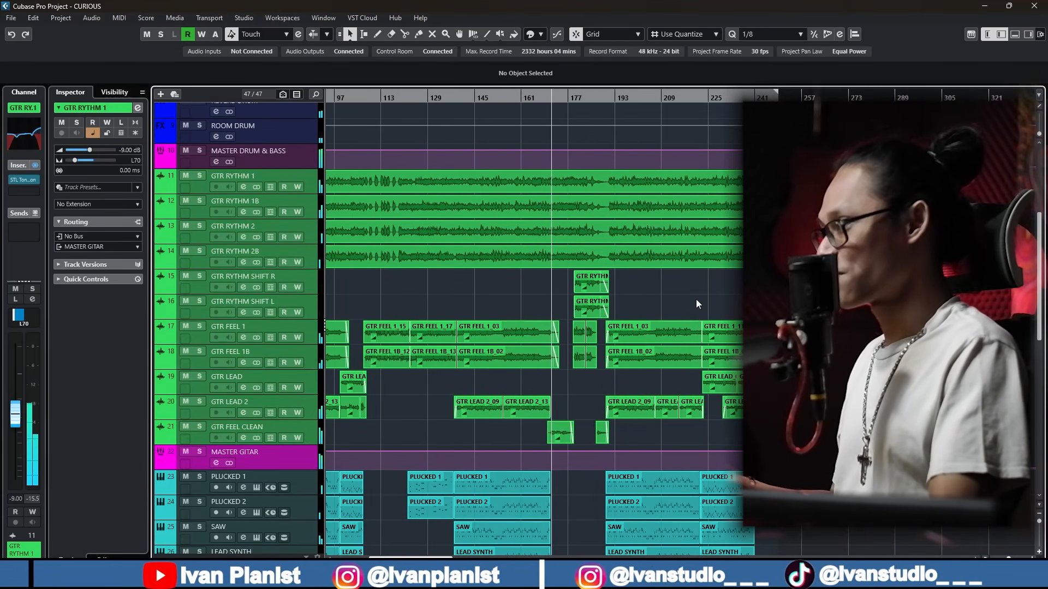
{"action": "key", "text": "shift+h"}
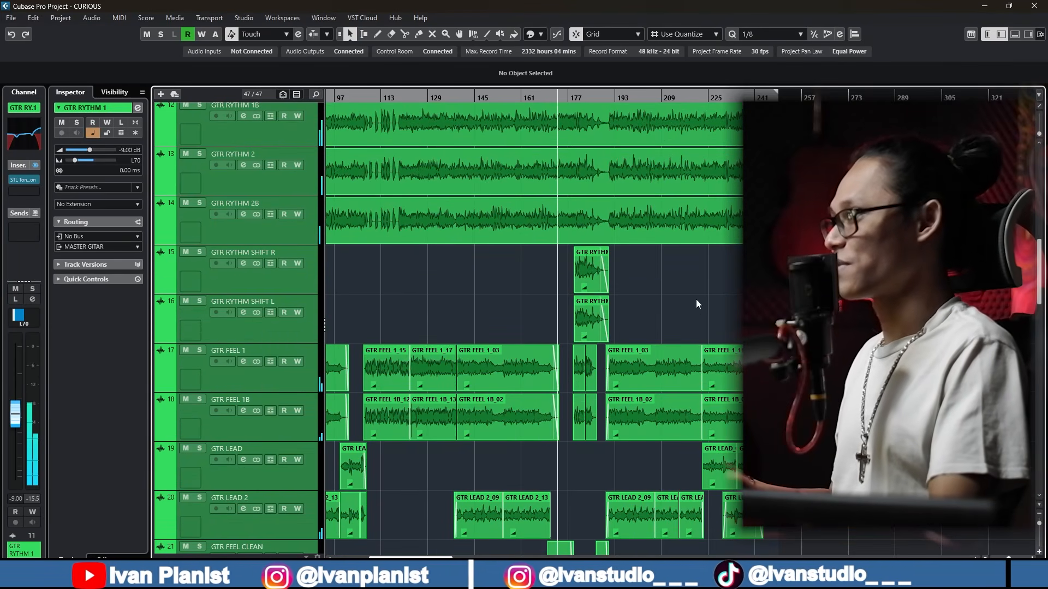
{"action": "key", "text": "shift+h"}
{"action": "key", "text": "shift+h"}
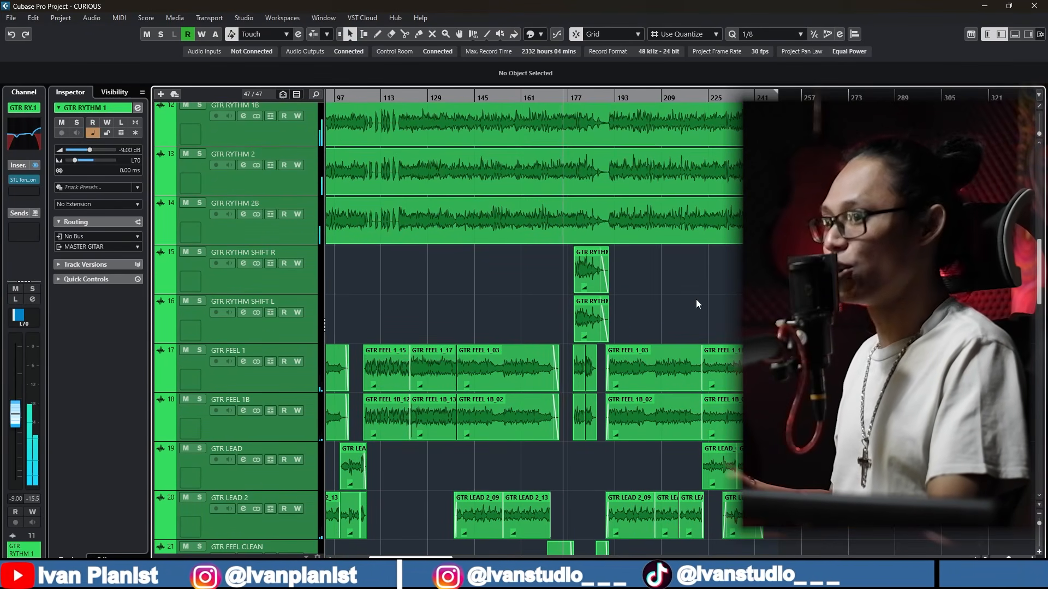
{"action": "key", "text": "shift+g"}
{"action": "key", "text": "shift+g"}
{"action": "scroll", "coordinate": [696, 304], "scroll_direction": "down", "scroll_amount": 2}
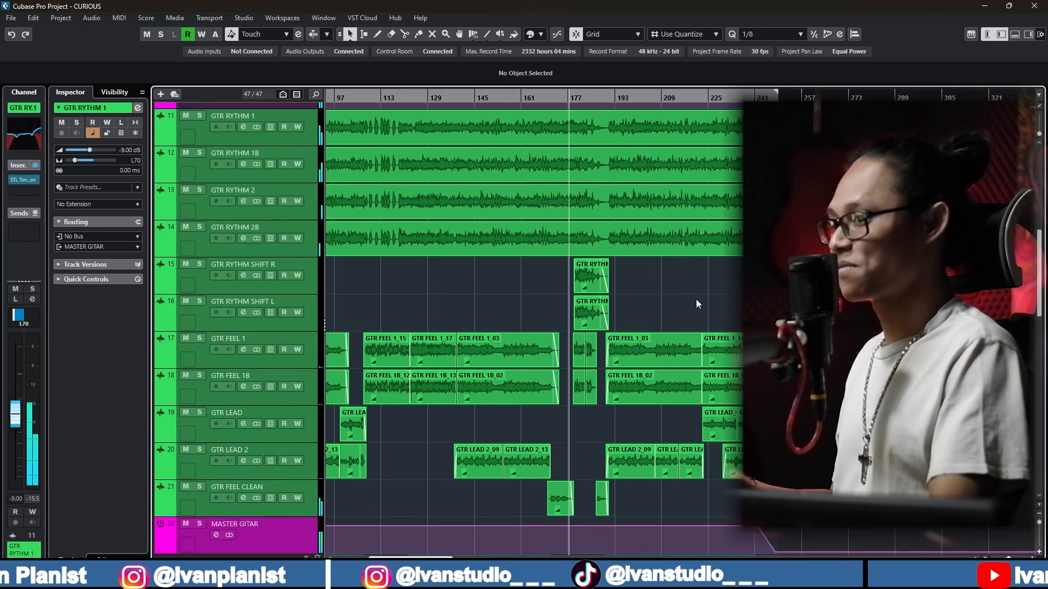